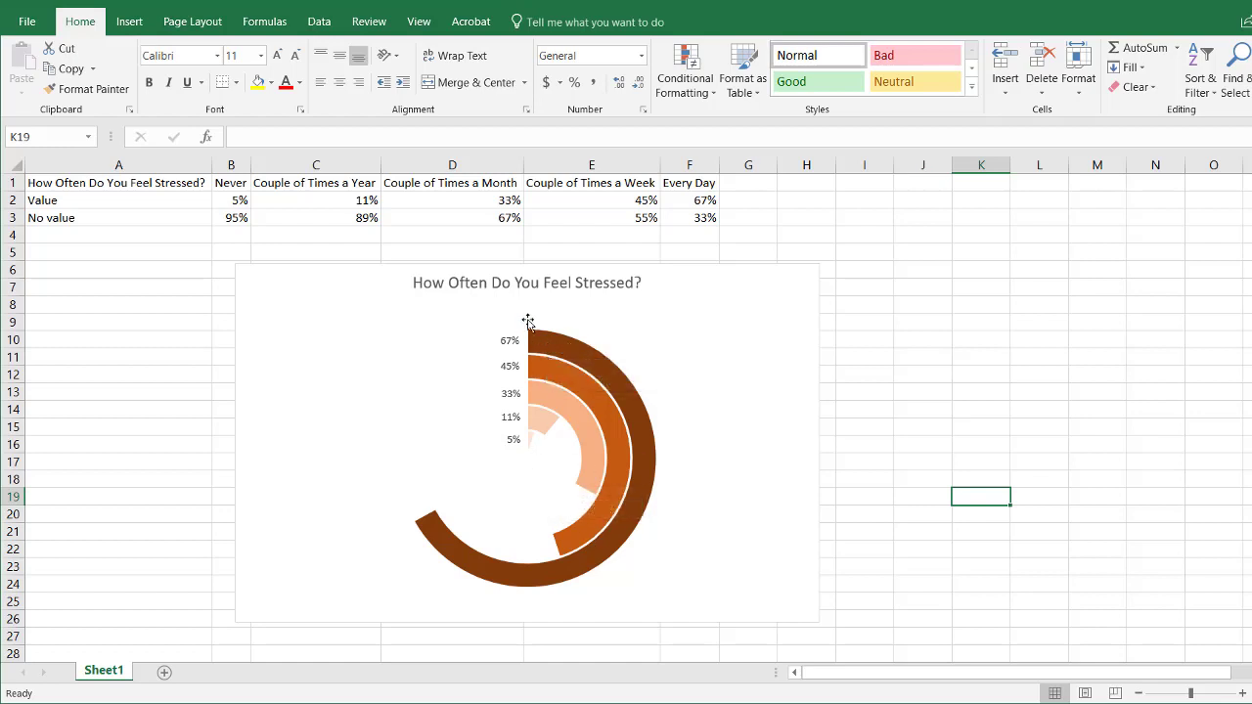
# Delete the existing radial chart below the stress survey table.
pyautogui.moveTo(528, 345)
pyautogui.moveTo(554, 432)
pyautogui.click(614, 264)
pyautogui.press('Delete')
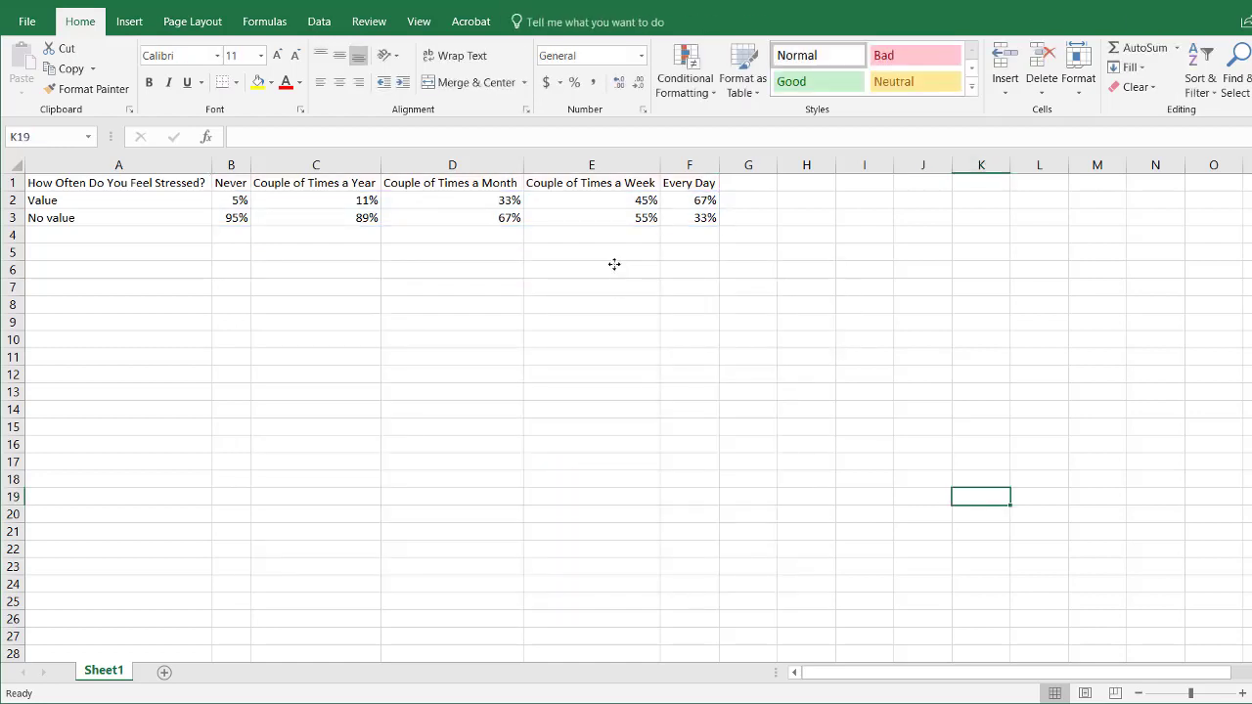
pyautogui.click(336, 311)
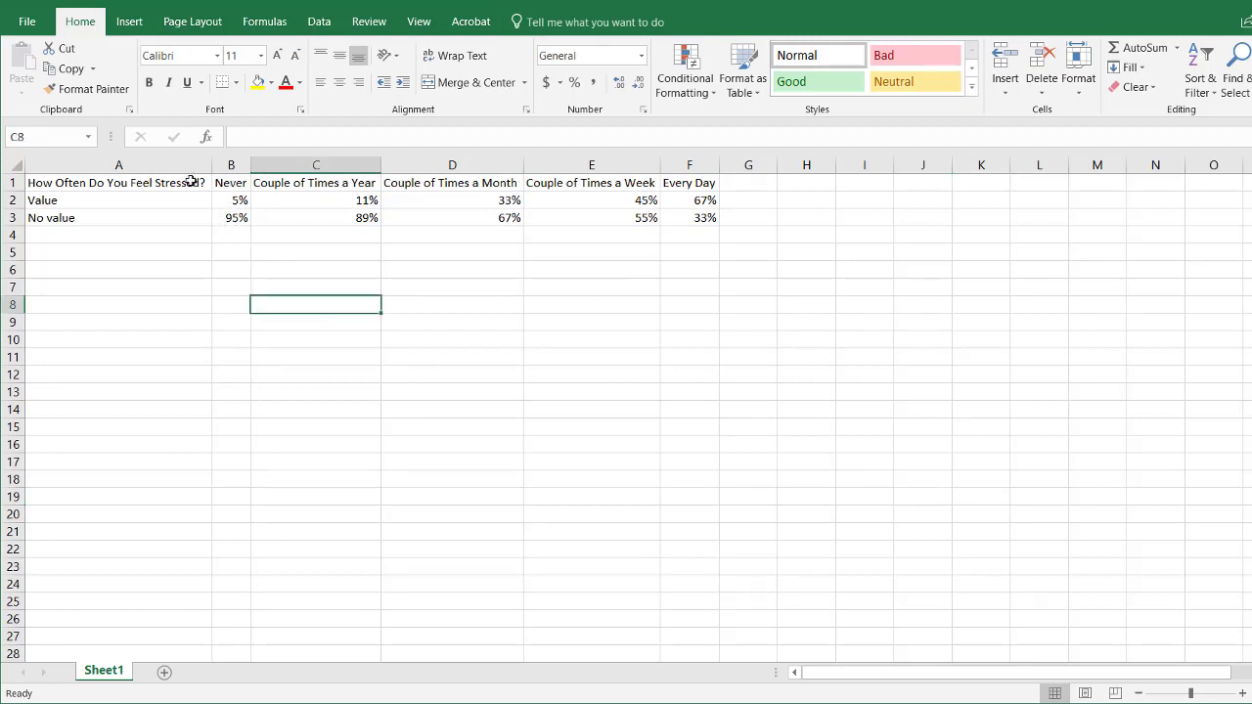
# Review the frequency headings in B1:F1 and the percentages in the Value row, B2:F2.
pyautogui.click(230, 182)
pyautogui.click(278, 183)
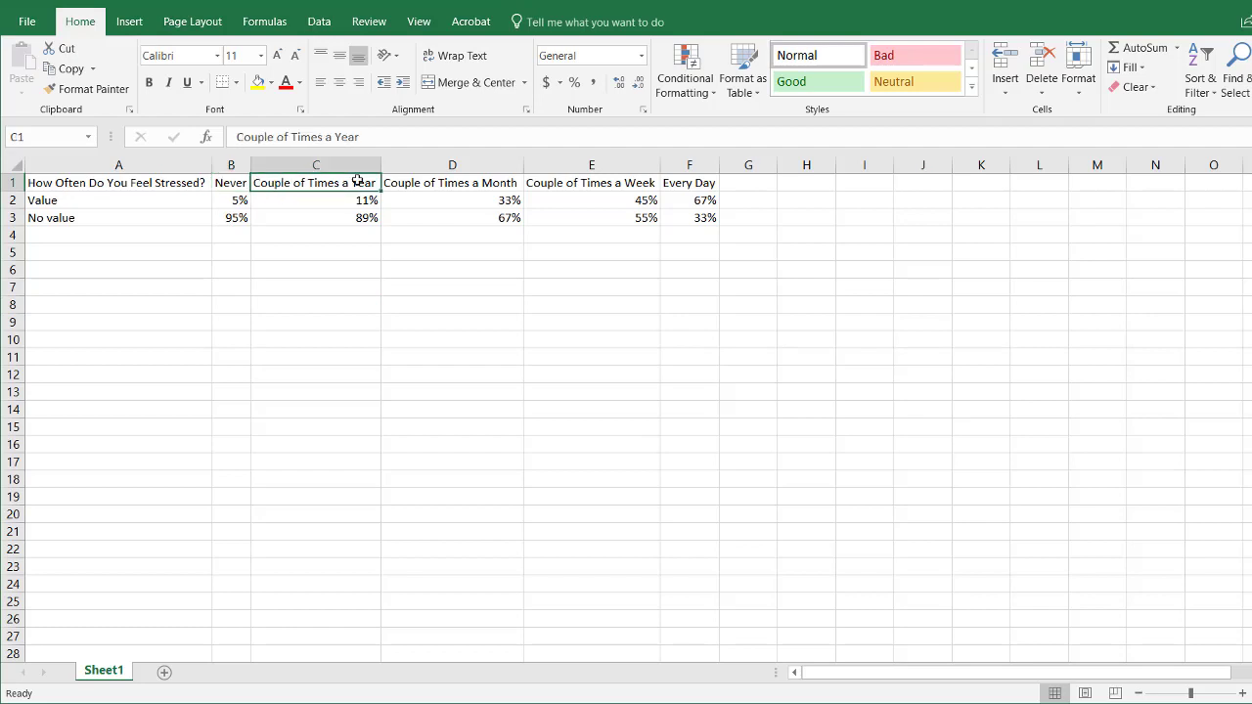
pyautogui.click(411, 182)
pyautogui.click(571, 183)
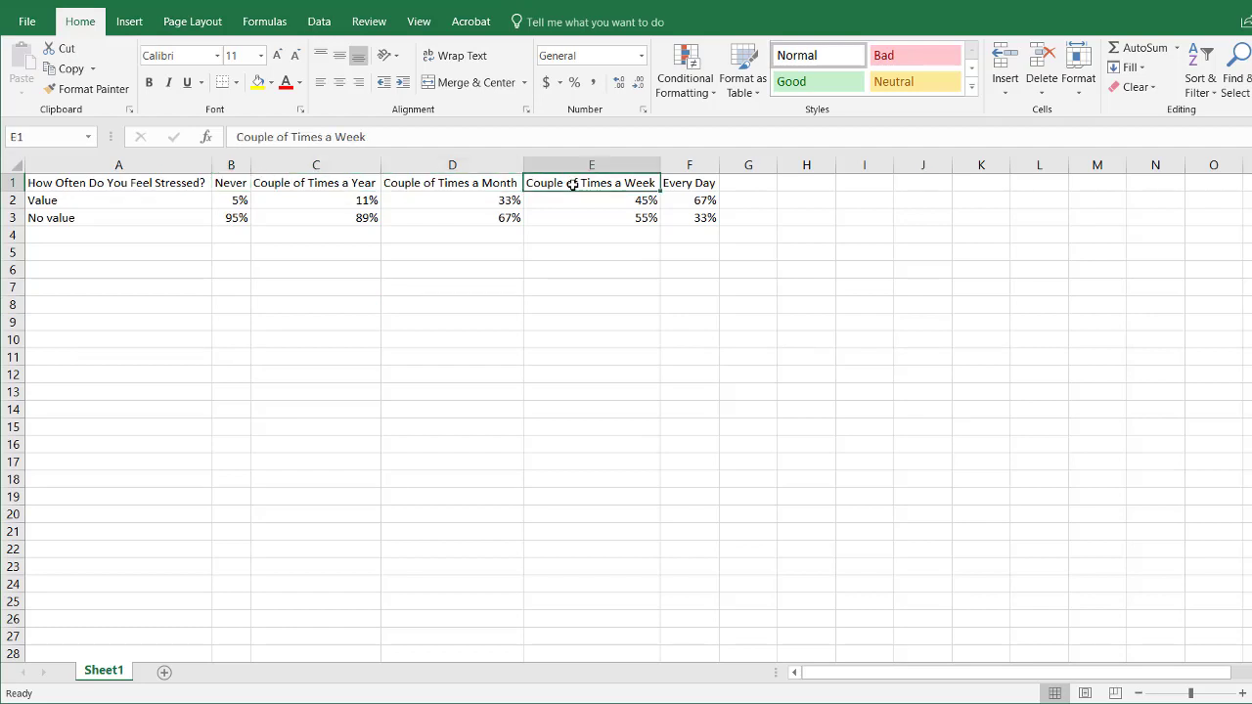
pyautogui.click(700, 183)
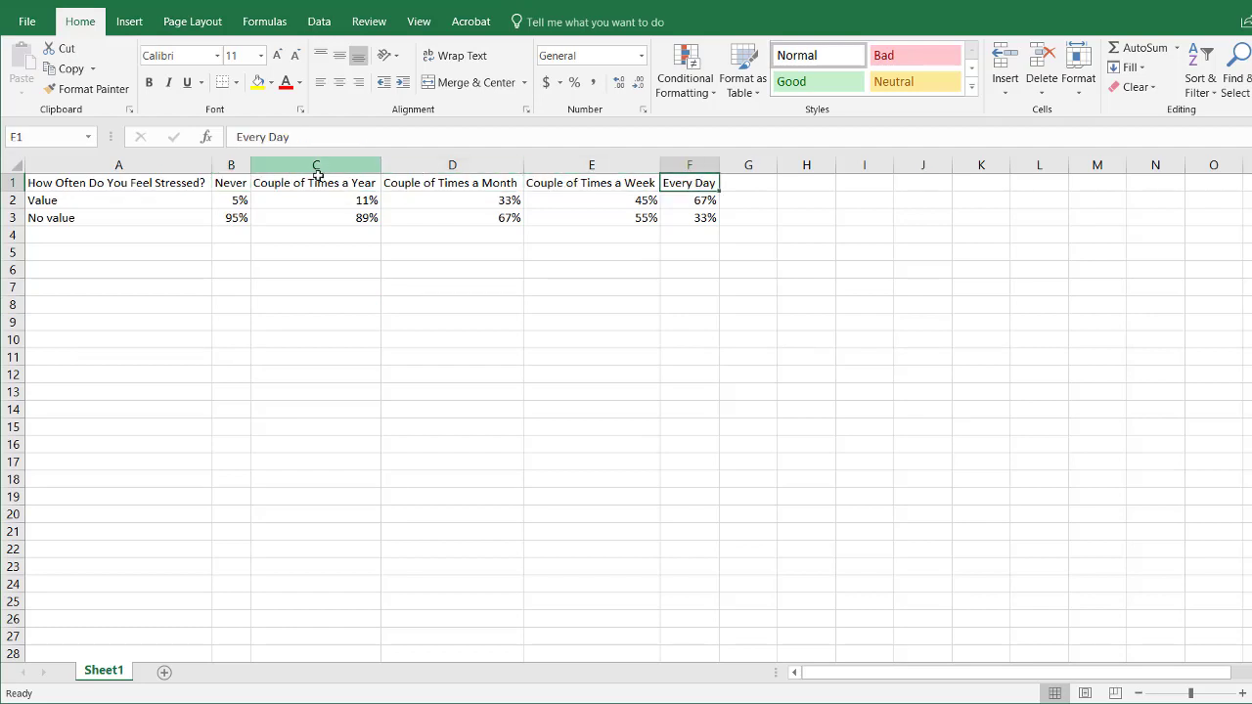
pyautogui.click(229, 200)
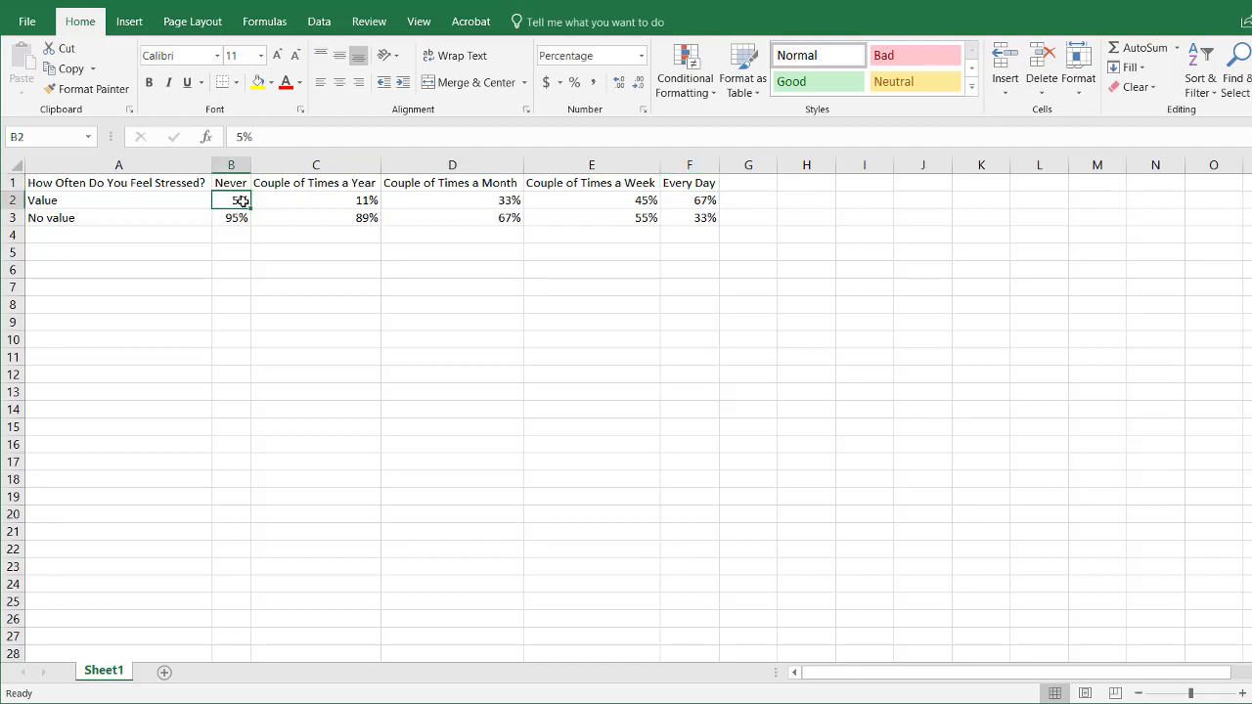
pyautogui.click(278, 199)
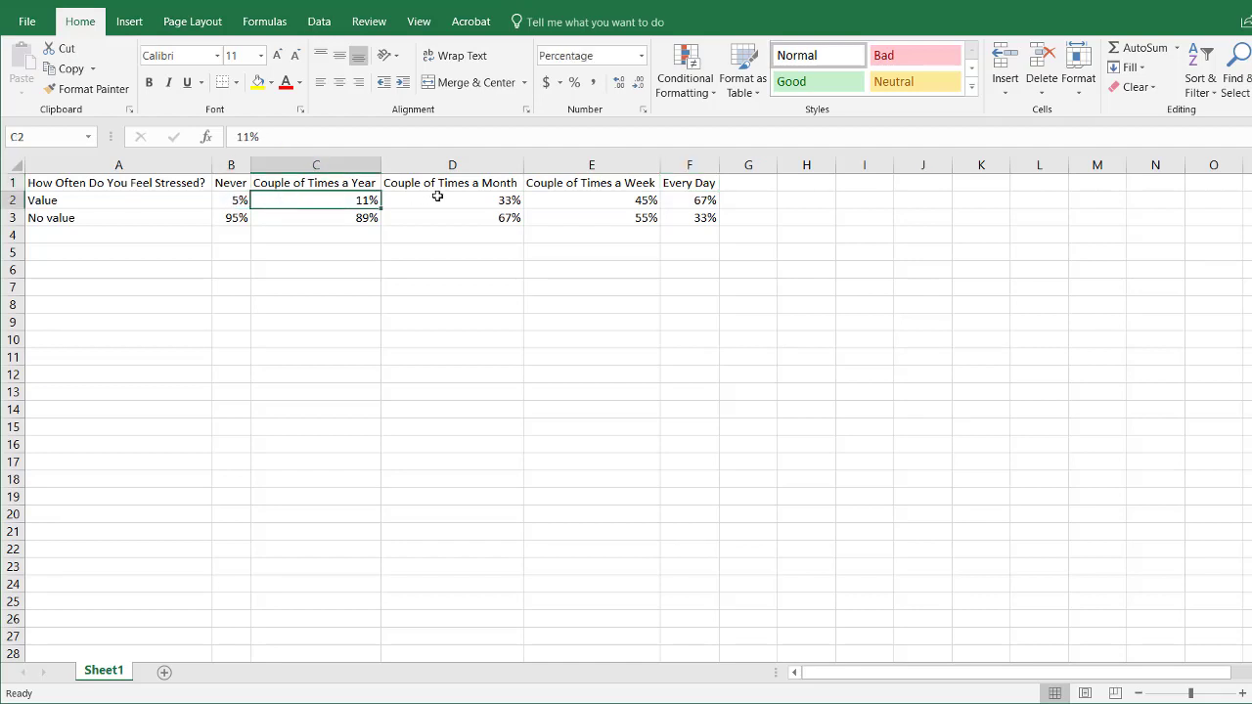
pyautogui.click(437, 198)
pyautogui.click(583, 201)
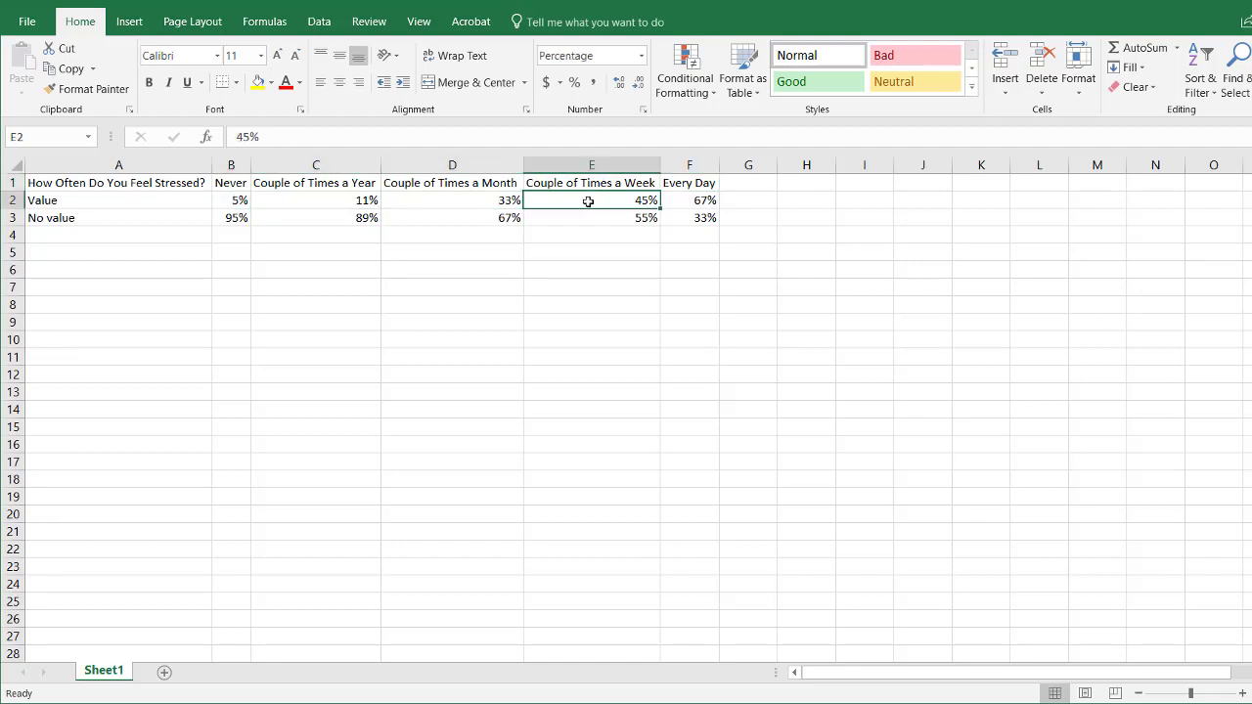
pyautogui.click(694, 199)
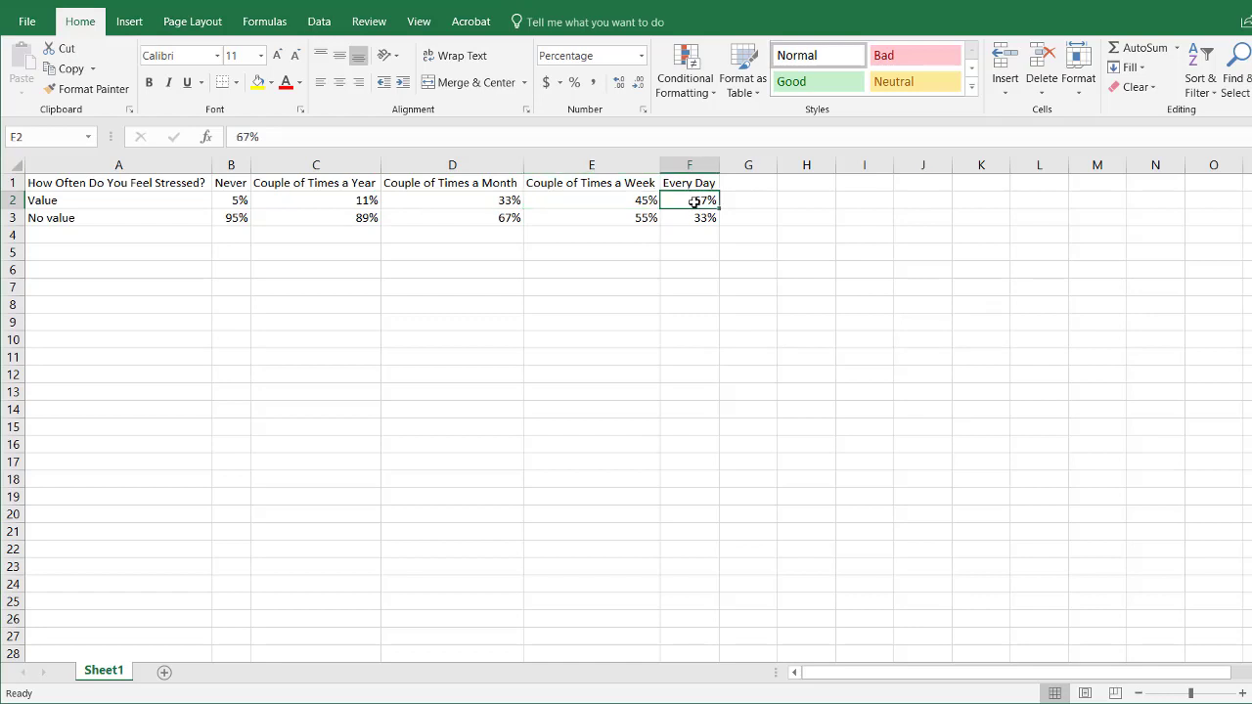
# Examine the formulas behind the No value row, from F3 back to B3.
pyautogui.click(692, 218)
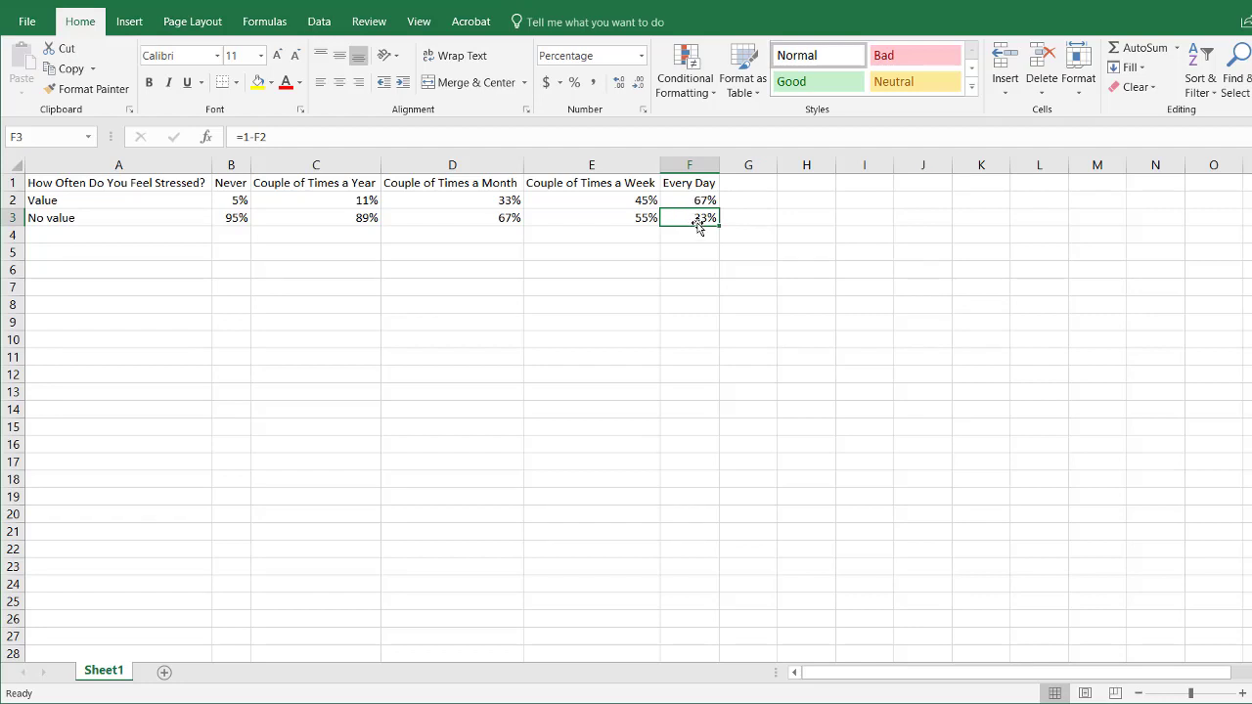
pyautogui.click(631, 221)
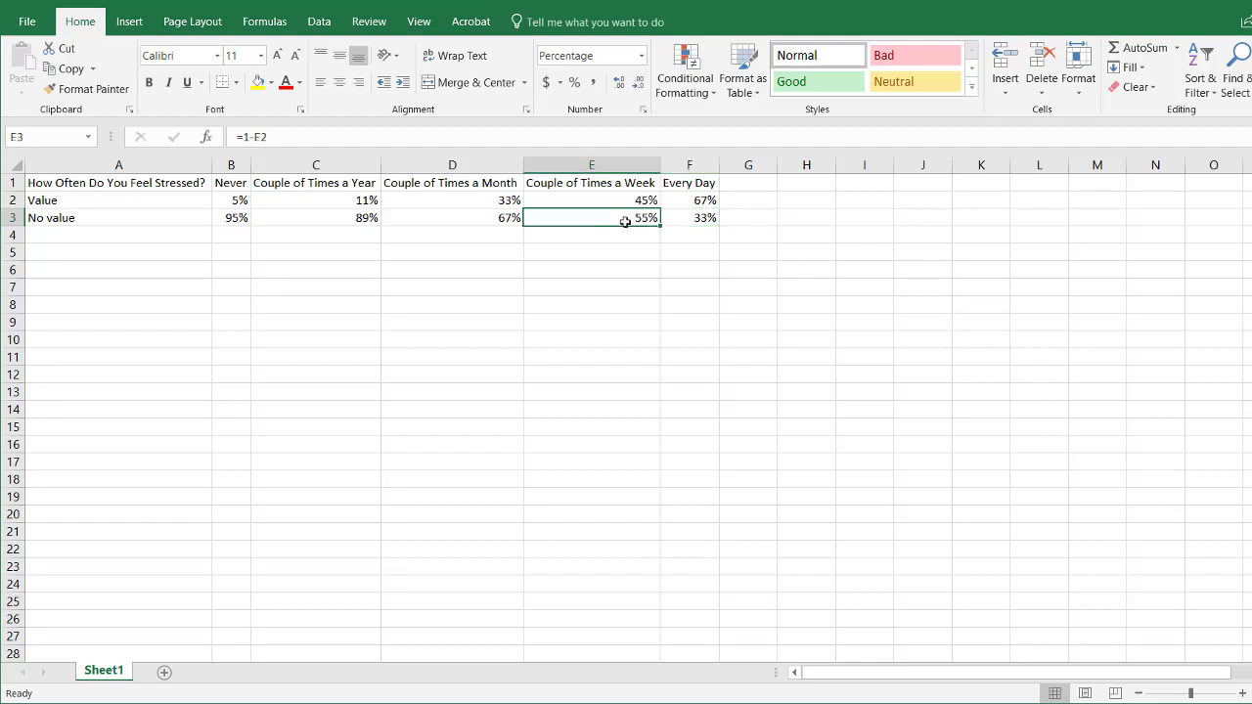
pyautogui.click(488, 218)
pyautogui.click(620, 213)
pyautogui.click(477, 219)
pyautogui.click(356, 218)
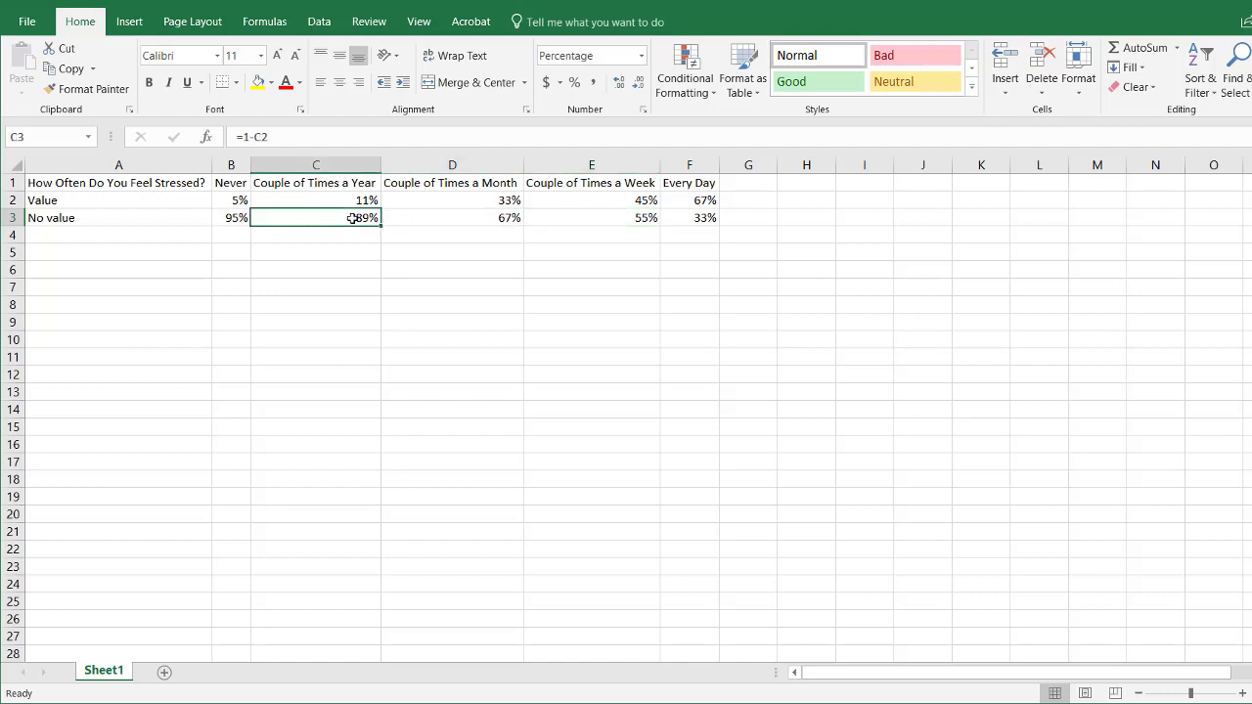
pyautogui.click(233, 219)
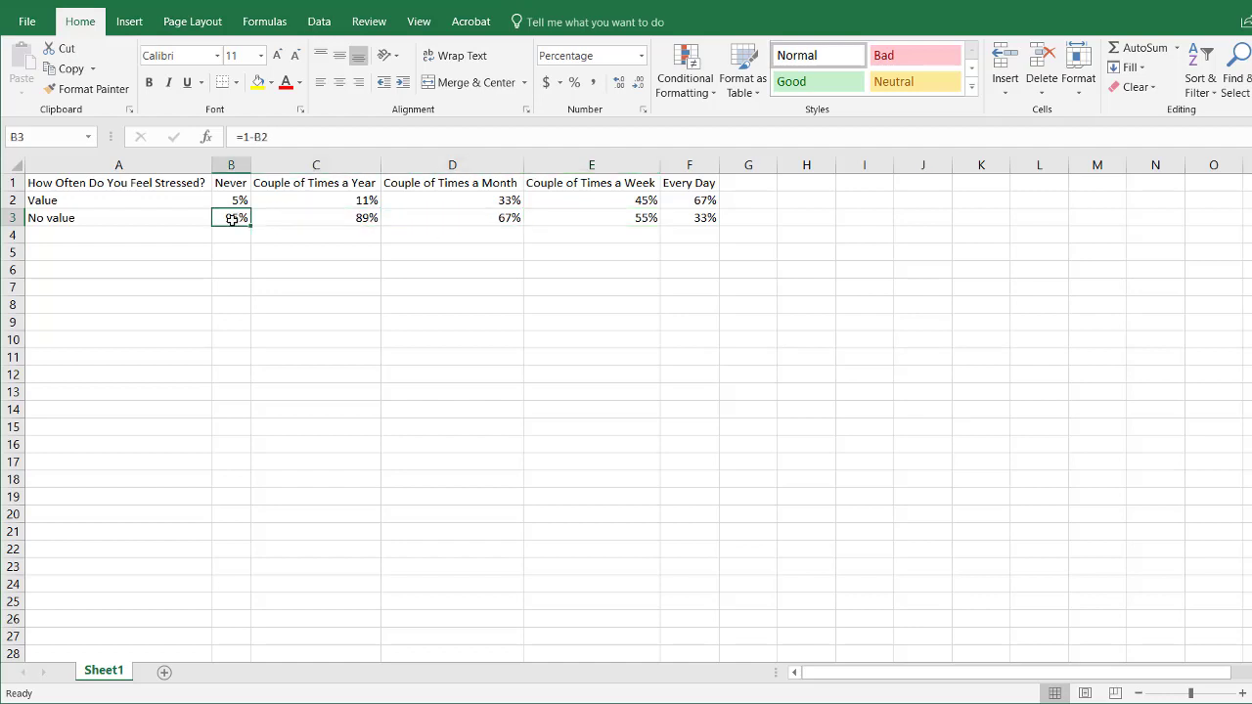
# Insert an empty doughnut chart, placing it below the table and enlarging it to span about rows 6 to 24.
pyautogui.click(341, 335)
pyautogui.click(129, 21)
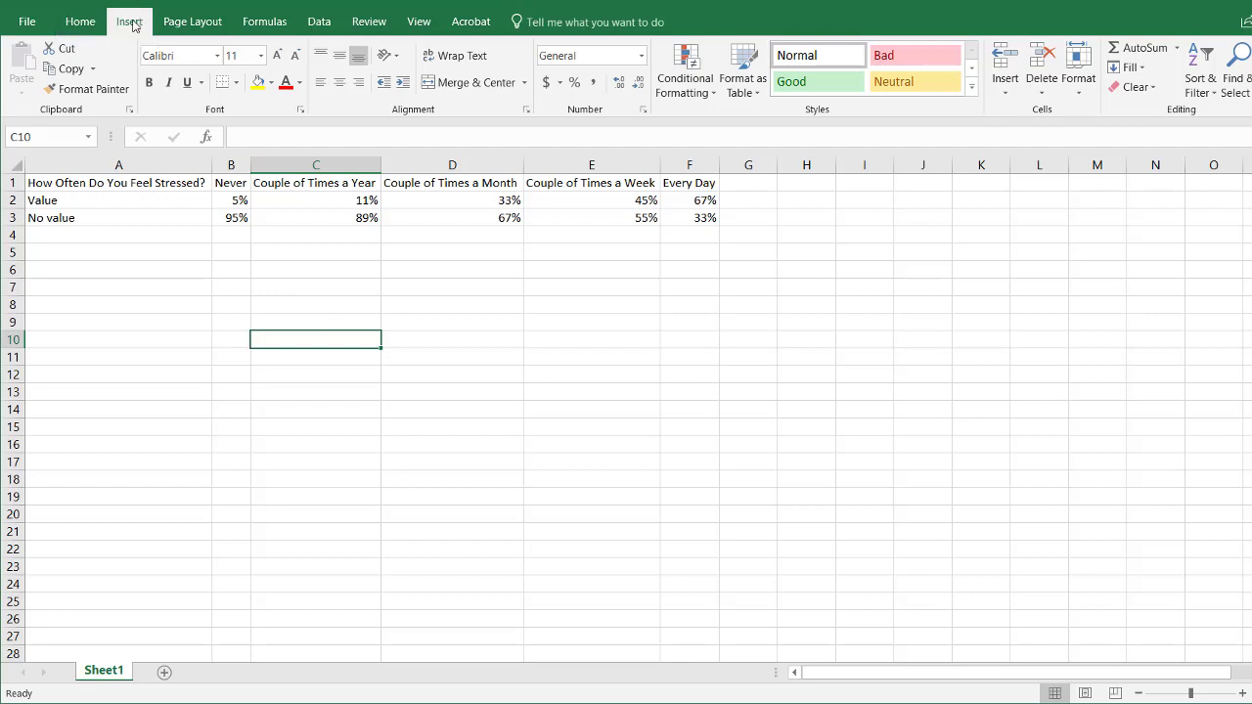
pyautogui.click(561, 86)
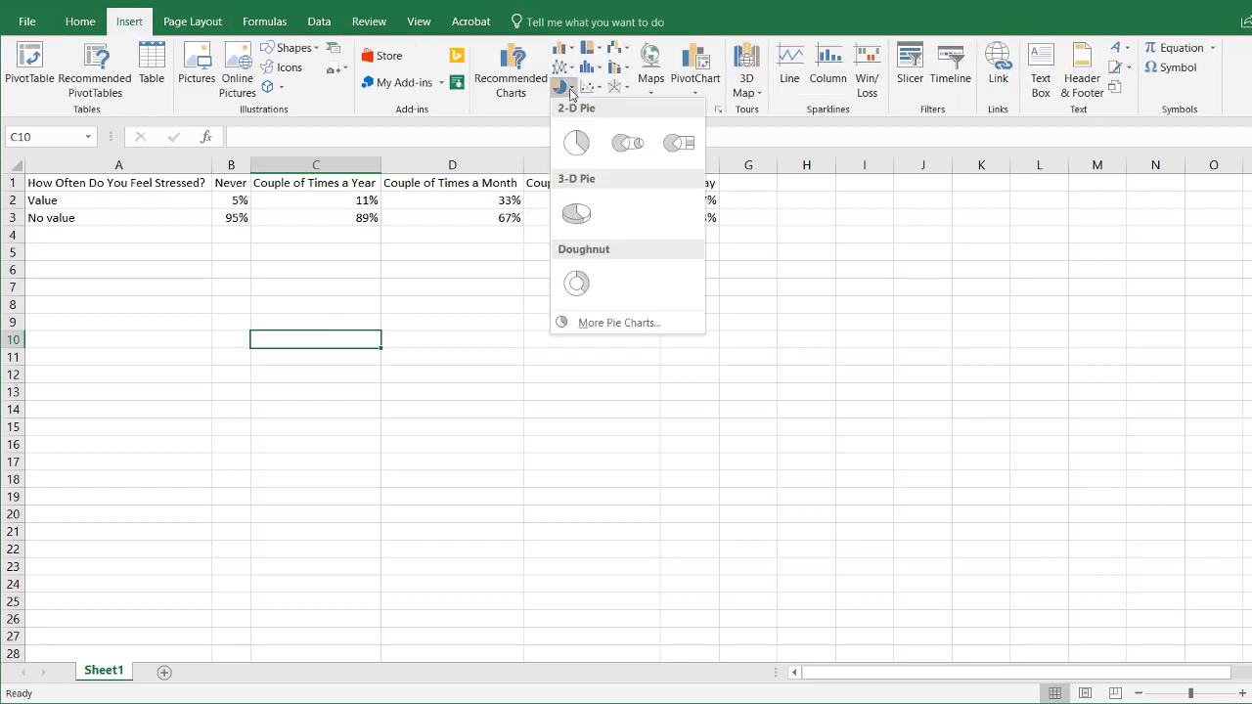
pyautogui.click(579, 283)
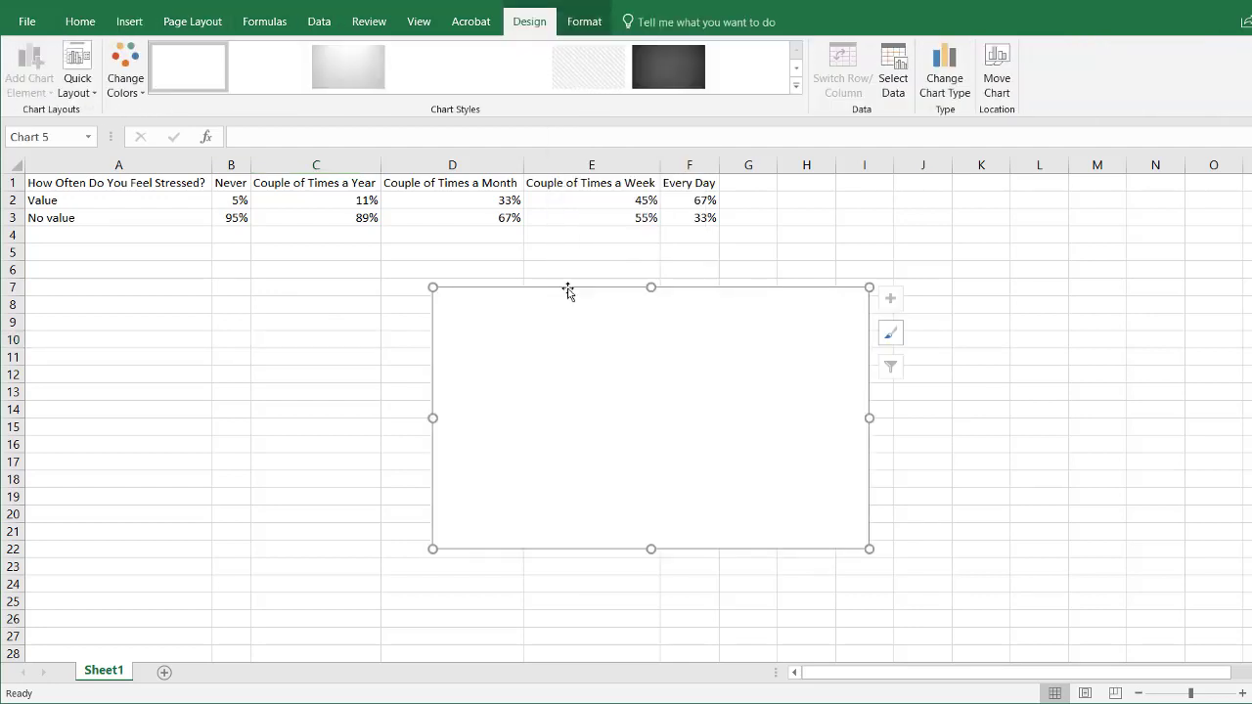
pyautogui.moveTo(528, 289); pyautogui.dragTo(378, 269)
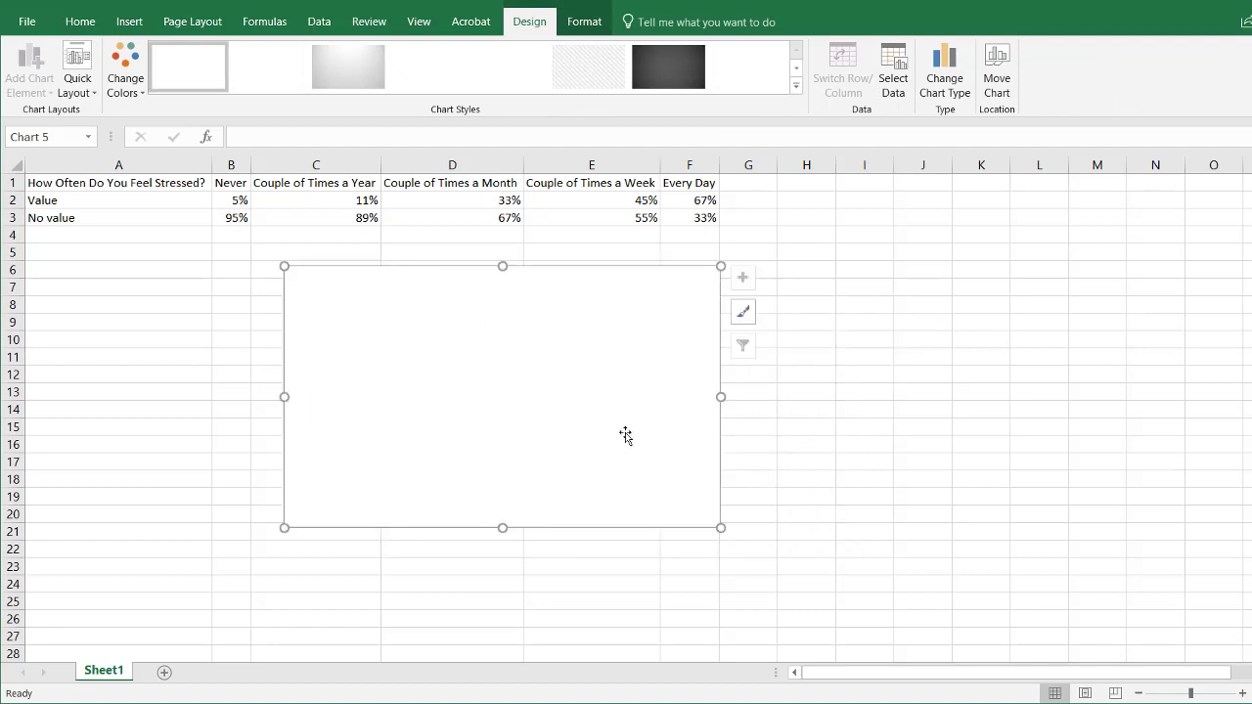
pyautogui.moveTo(720, 528); pyautogui.dragTo(834, 584)
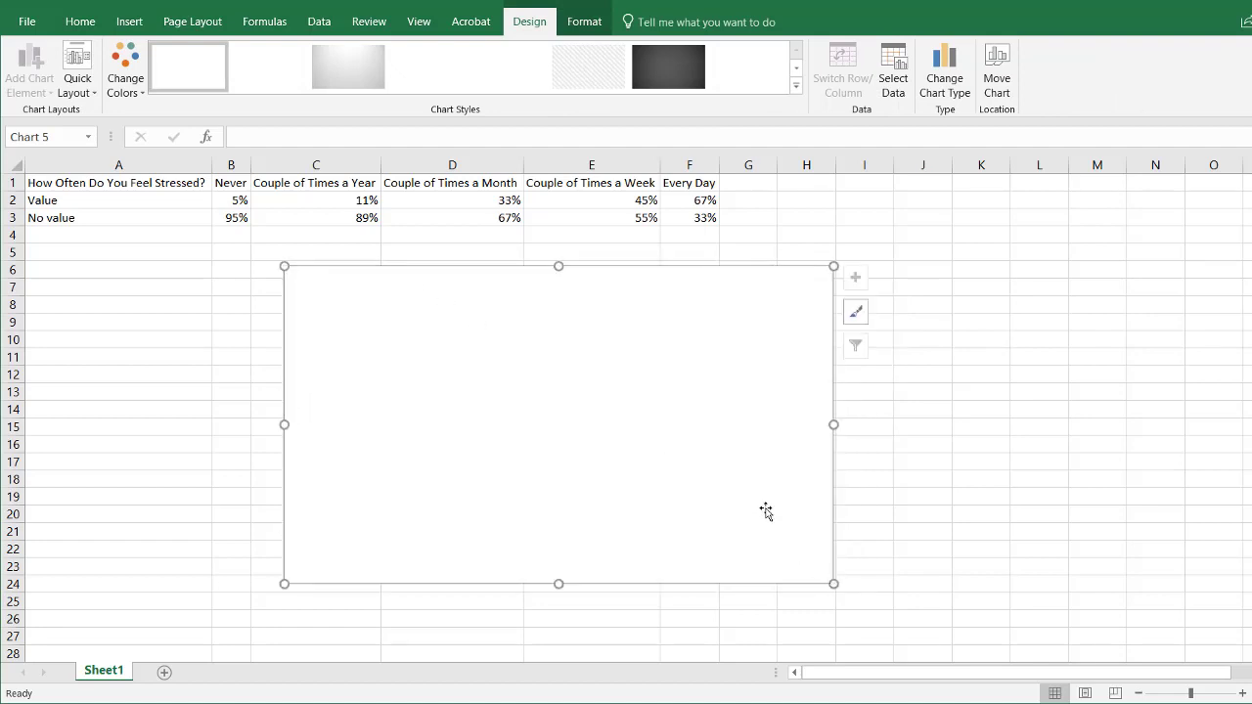
# Add a data series to the doughnut chart named from B1 (Never) with values B2:B3.
pyautogui.click(891, 77)
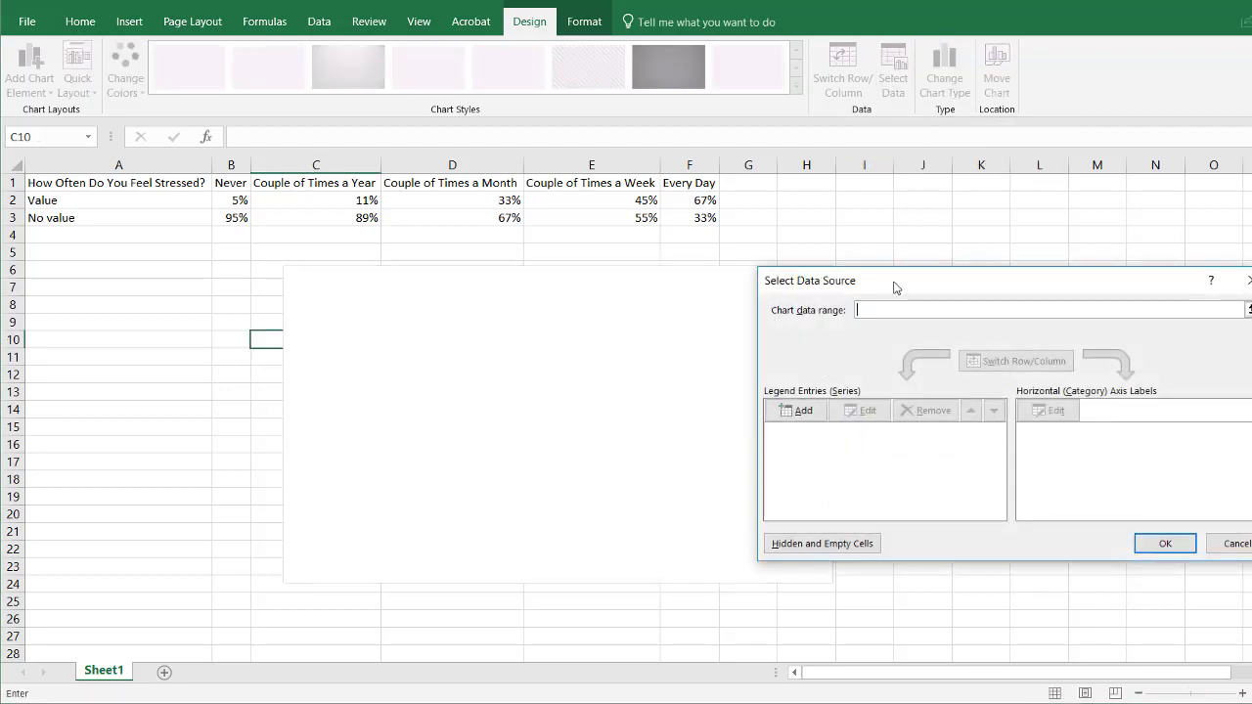
pyautogui.click(800, 414)
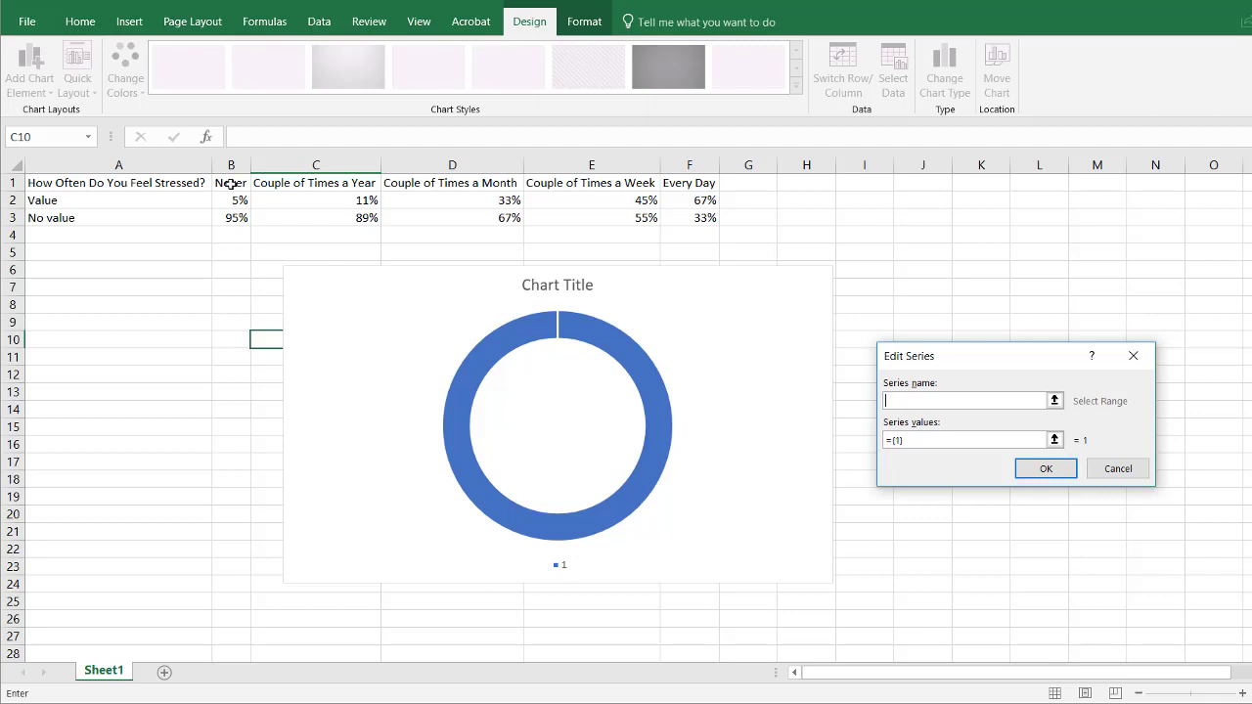
pyautogui.click(231, 183)
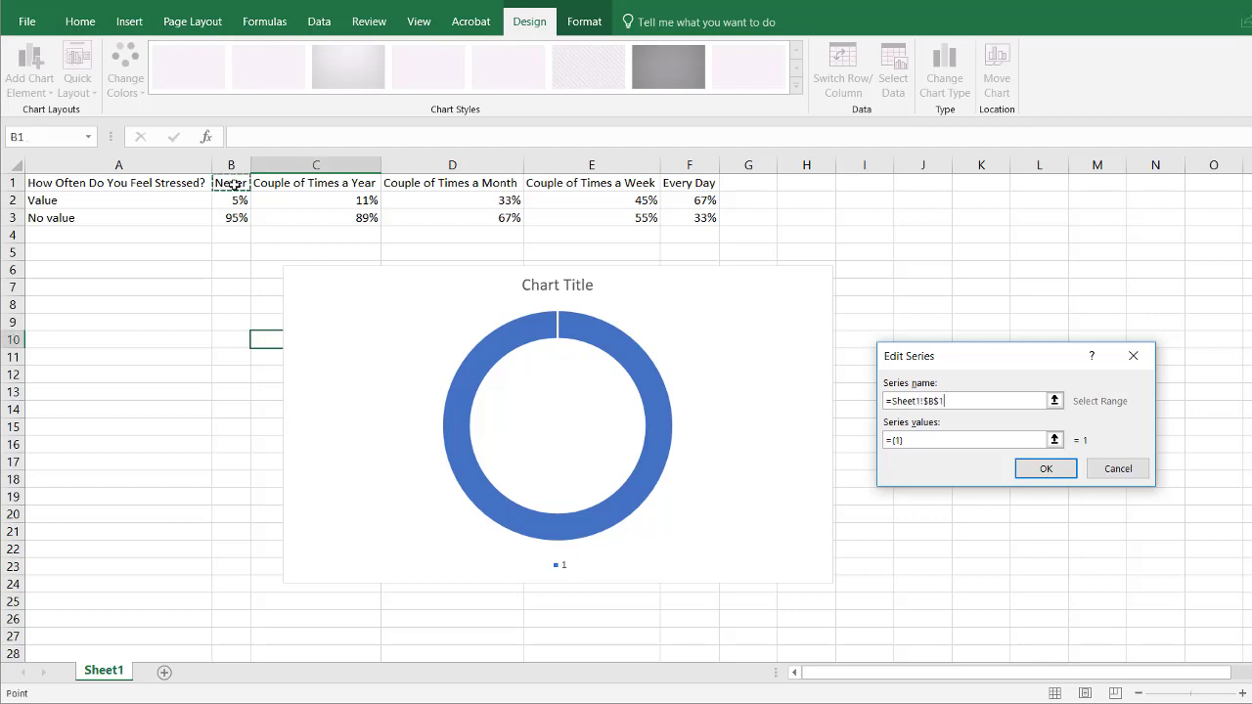
pyautogui.click(1054, 440)
pyautogui.moveTo(228, 194); pyautogui.dragTo(228, 217)
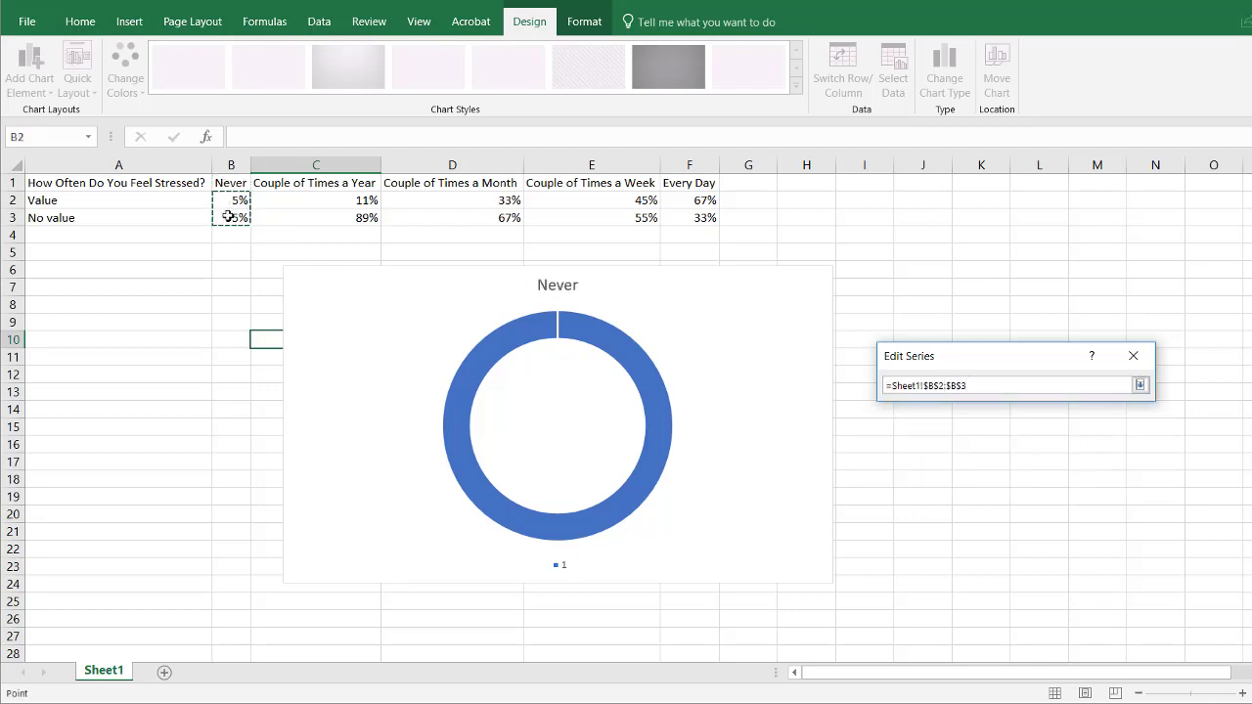
pyautogui.press('Return')
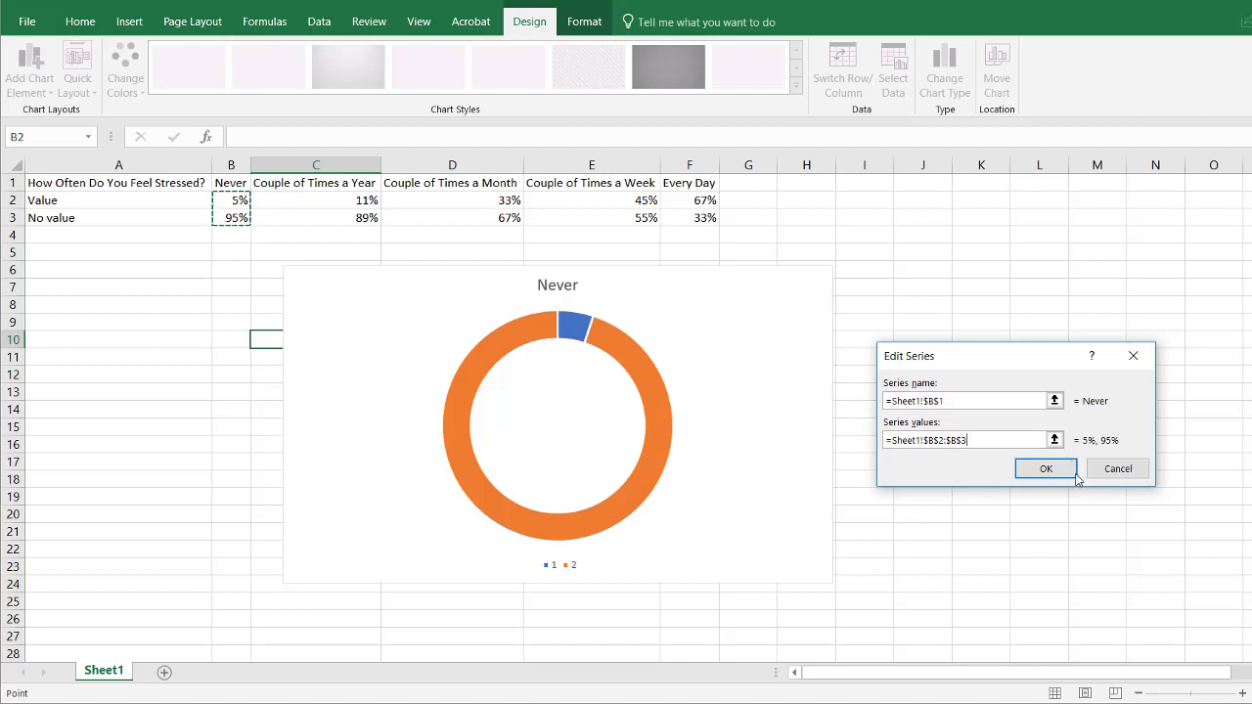
pyautogui.click(1074, 474)
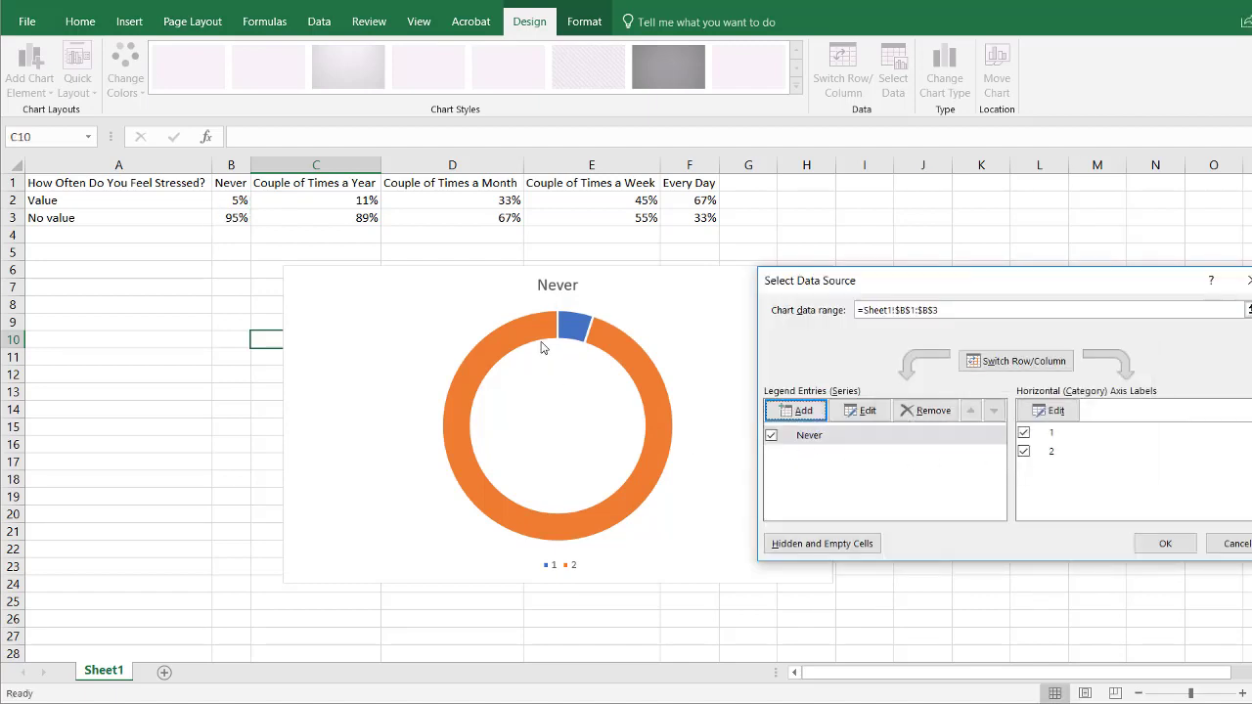
# Add a second chart series named from C1 (Couple of Times a Year) with values C2:C3.
pyautogui.click(811, 412)
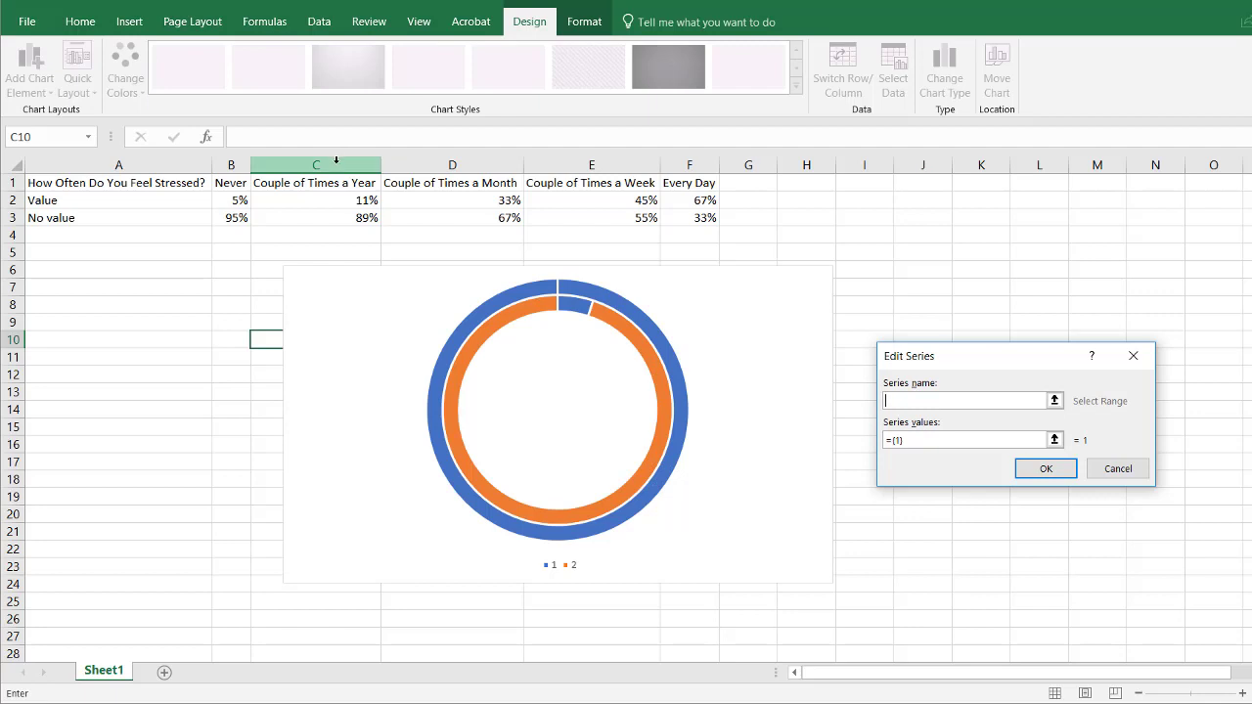
pyautogui.click(293, 183)
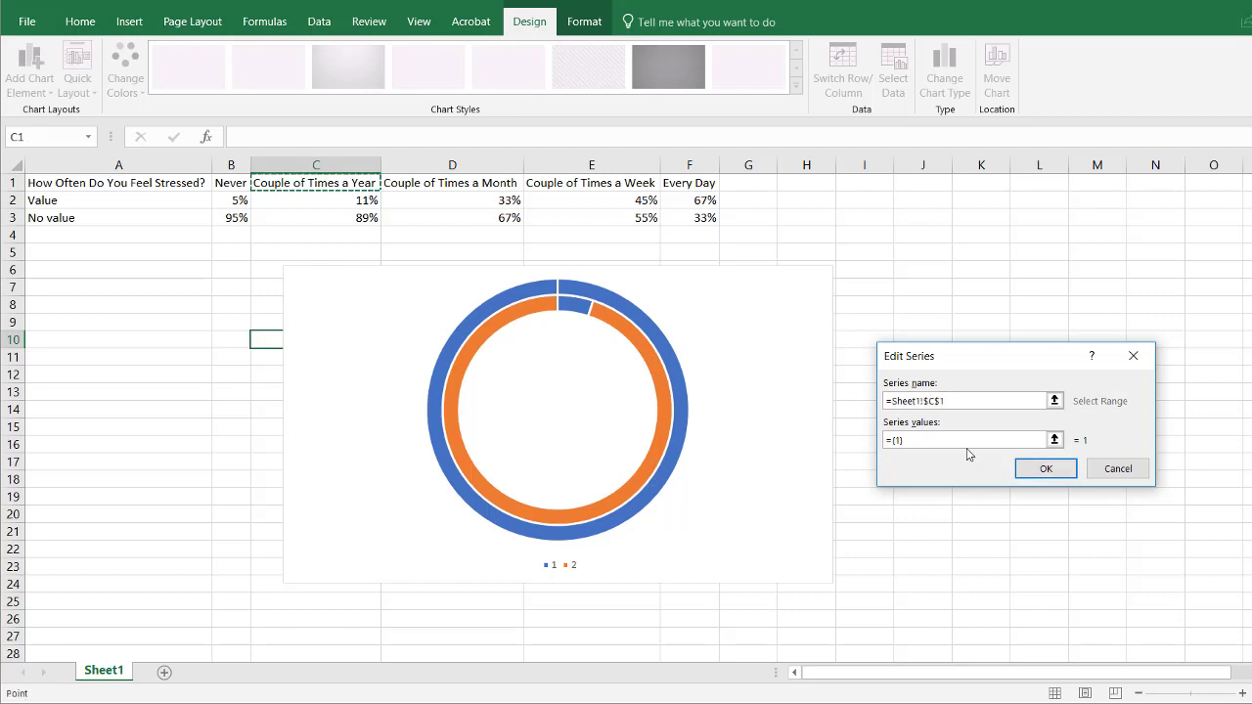
pyautogui.press('Tab')
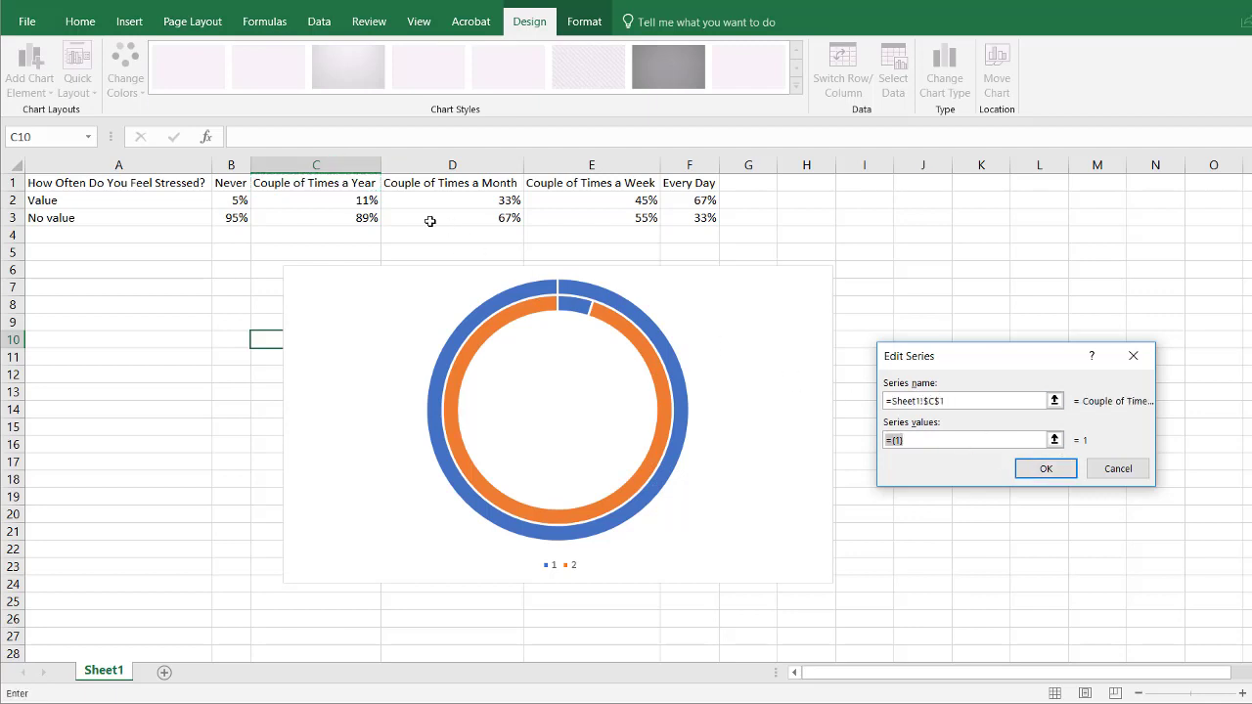
pyautogui.moveTo(354, 200); pyautogui.dragTo(357, 217)
pyautogui.press('Return')
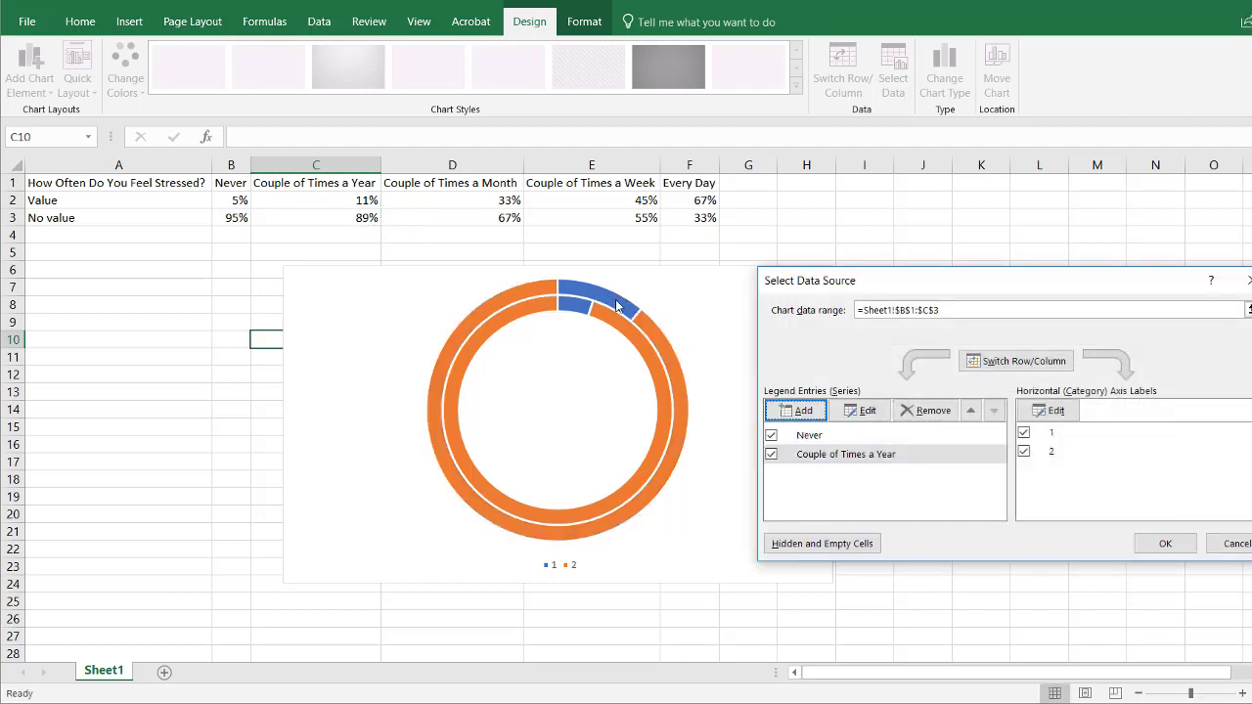
# Add a third chart series named from D1 (Couple of Times a Month) with values D2:D3.
pyautogui.click(797, 412)
pyautogui.click(419, 187)
pyautogui.click(1059, 442)
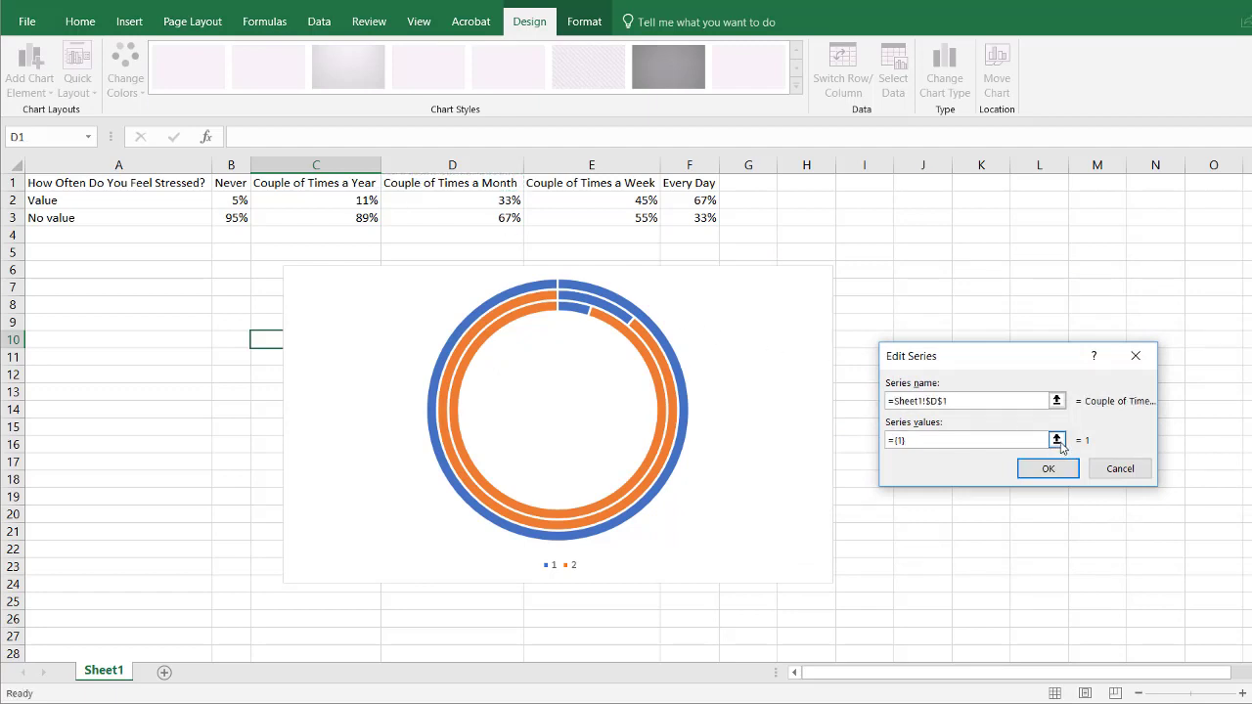
pyautogui.moveTo(504, 200); pyautogui.dragTo(522, 222)
pyautogui.click(1049, 473)
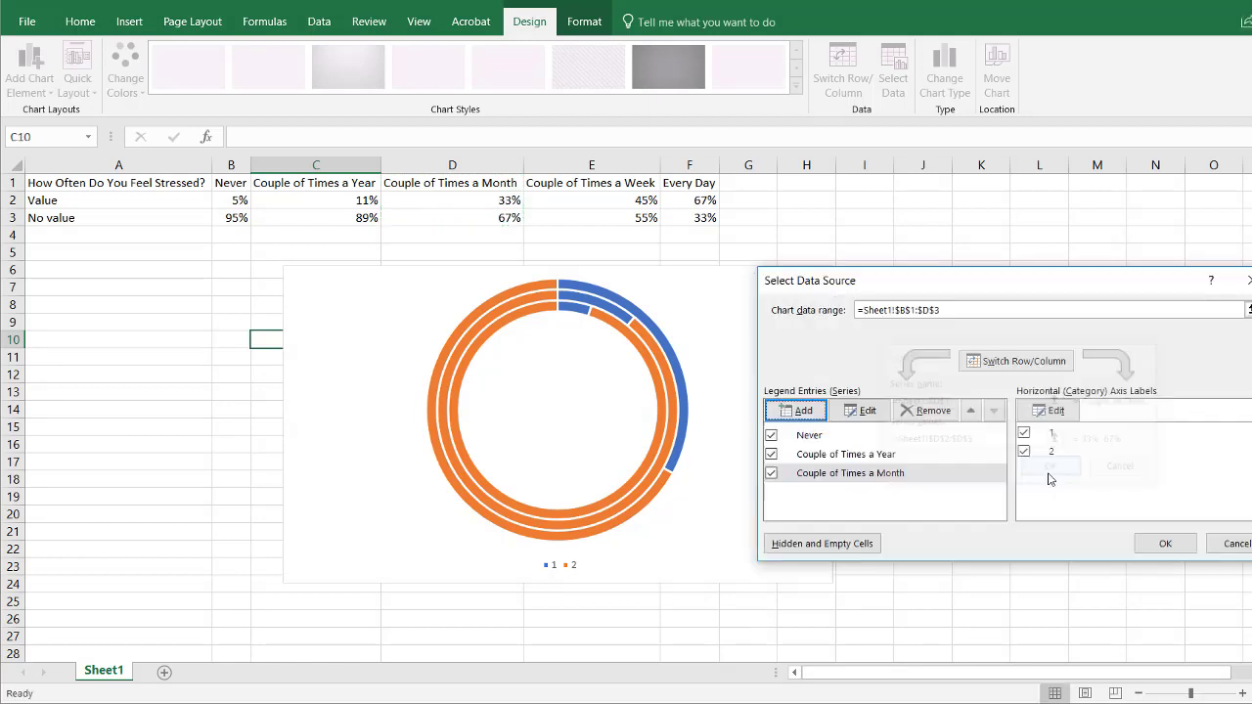
# Add a fourth chart series named from E1 (Couple of Times a Week) with values E2:E3.
pyautogui.click(797, 411)
pyautogui.click(592, 182)
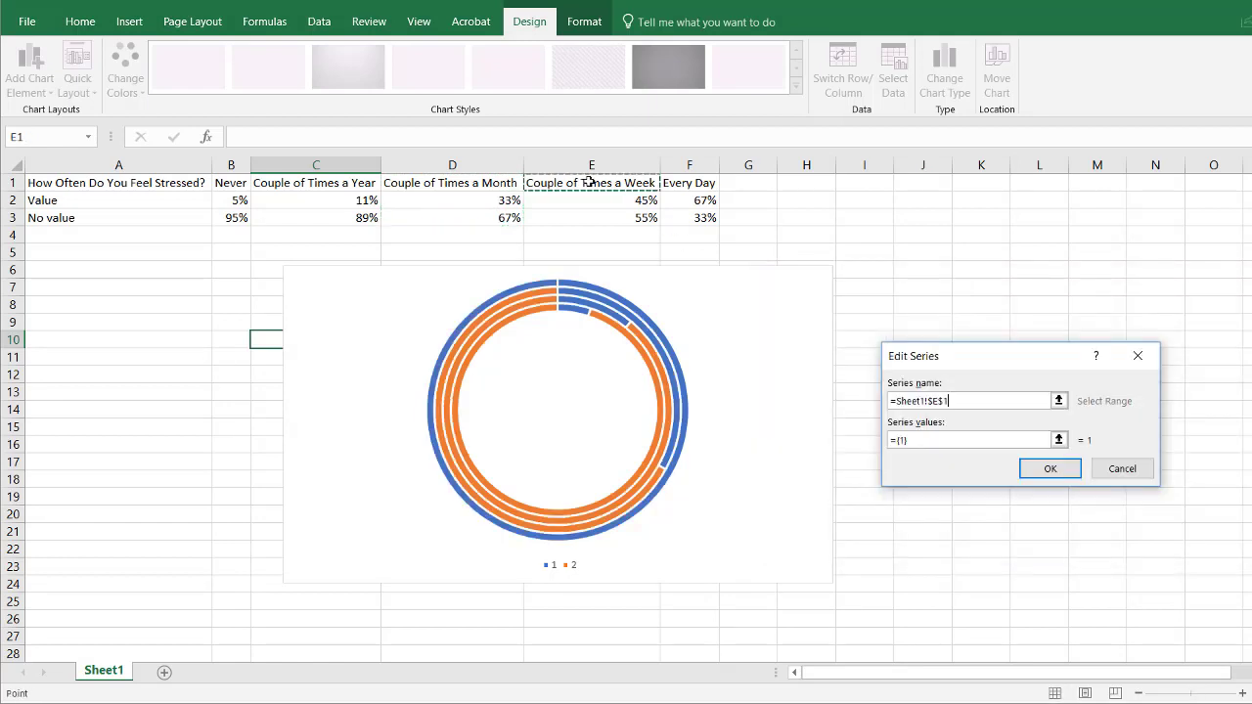
pyautogui.click(1058, 440)
pyautogui.click(602, 205)
pyautogui.moveTo(601, 206); pyautogui.dragTo(598, 213)
pyautogui.press('Return')
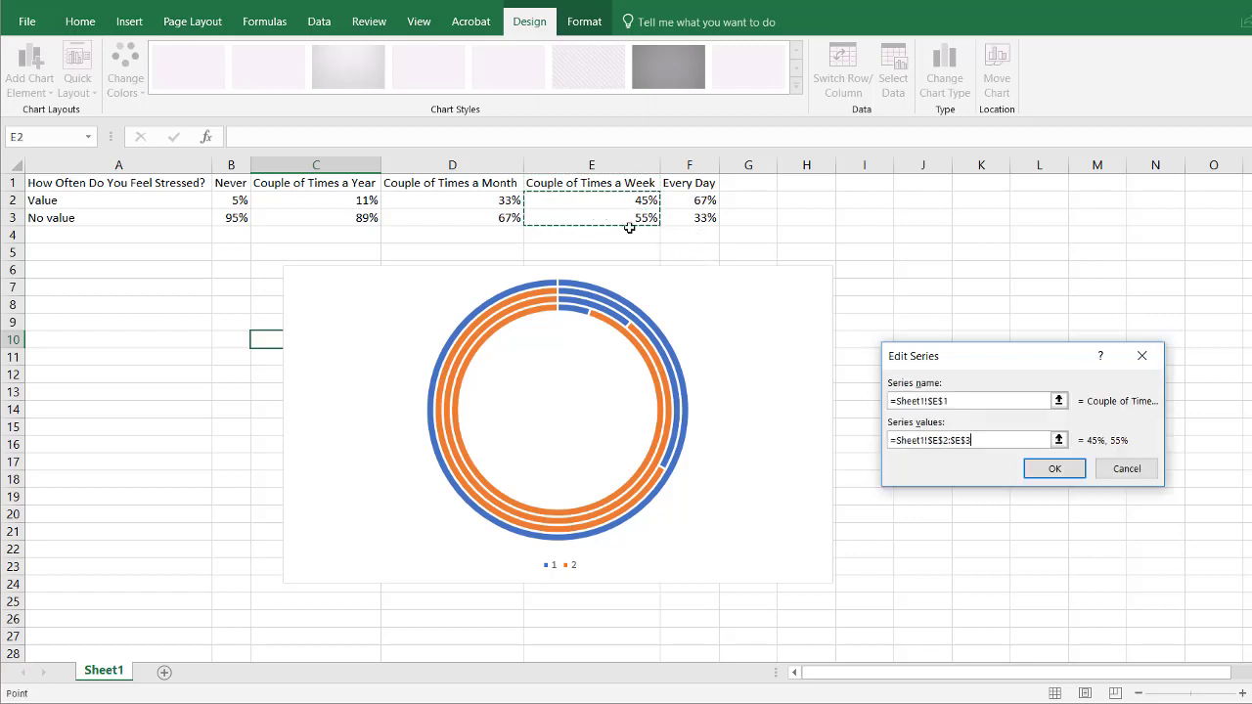
pyautogui.click(1049, 469)
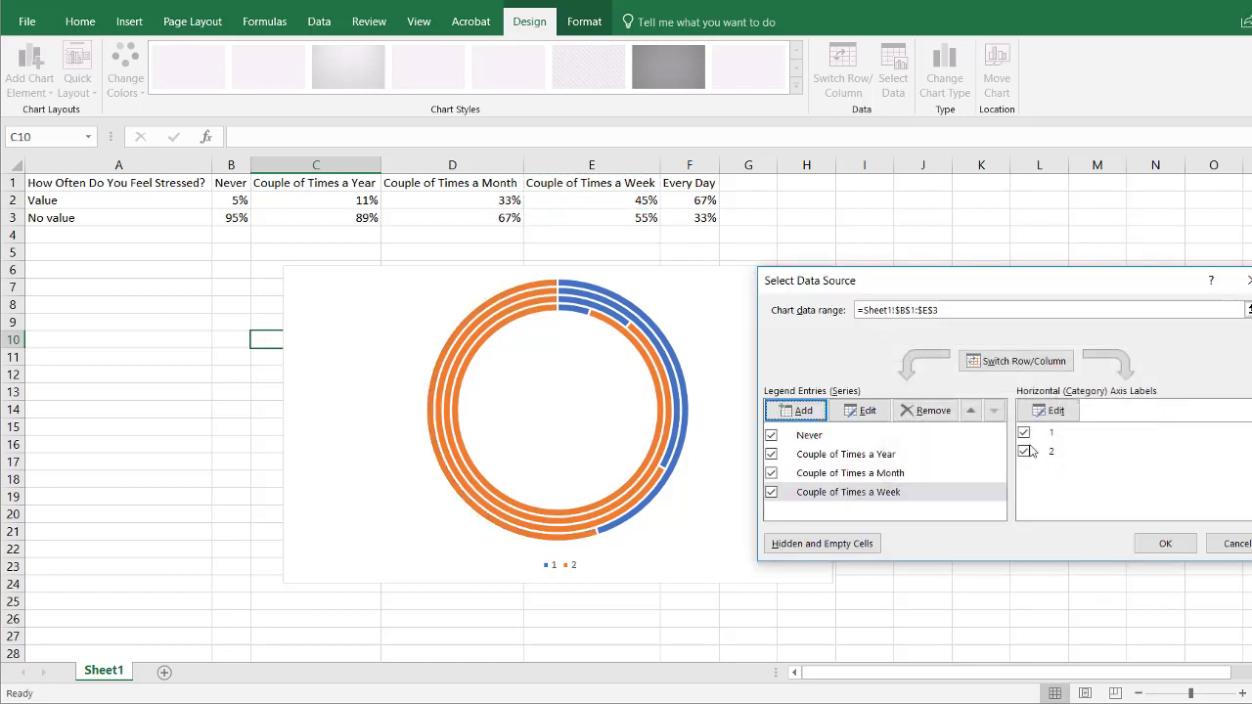
# Add a fifth chart series named from F1 (Every Day) with values F2:F3, and accept the chart's data source.
pyautogui.click(812, 411)
pyautogui.click(688, 183)
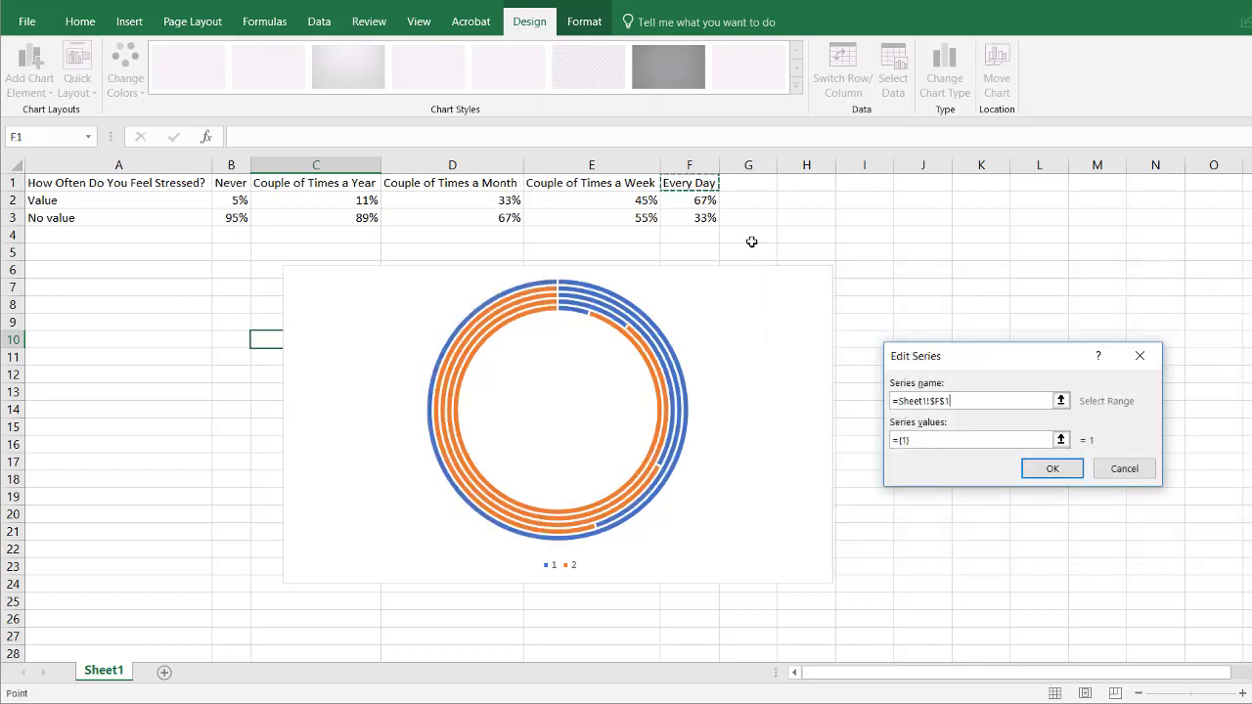
pyautogui.click(1064, 441)
pyautogui.moveTo(680, 199); pyautogui.dragTo(685, 218)
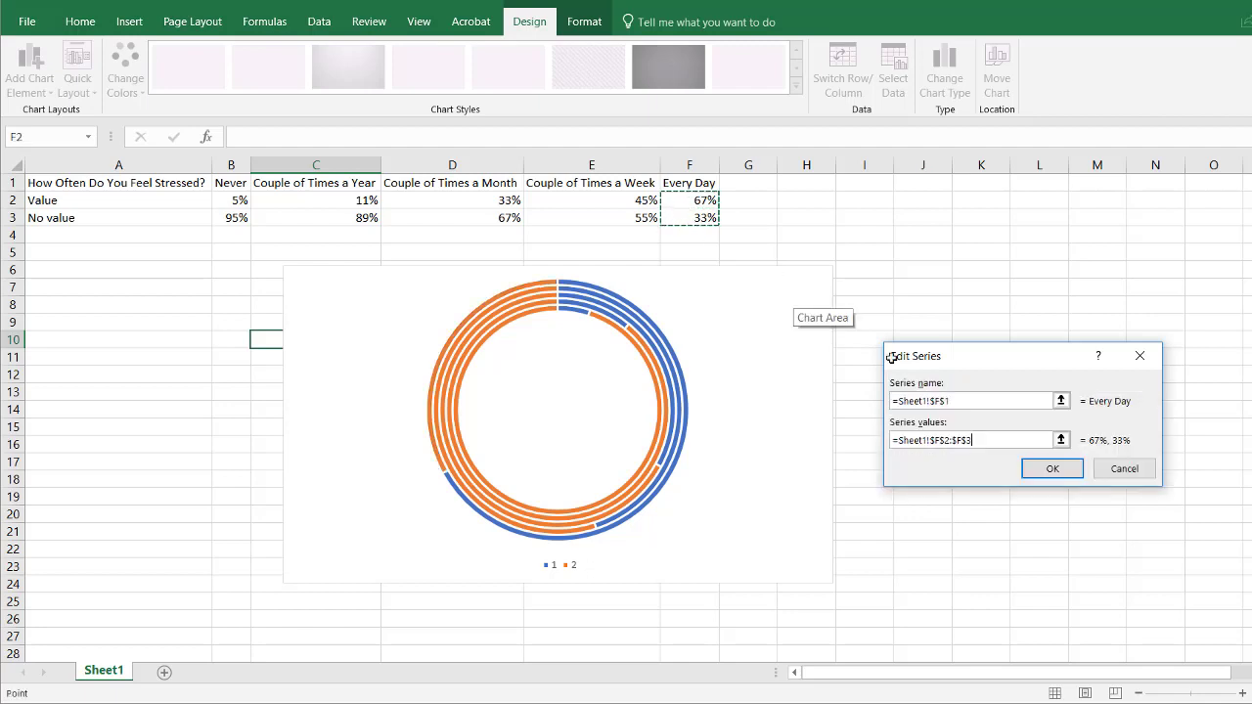
pyautogui.click(1047, 467)
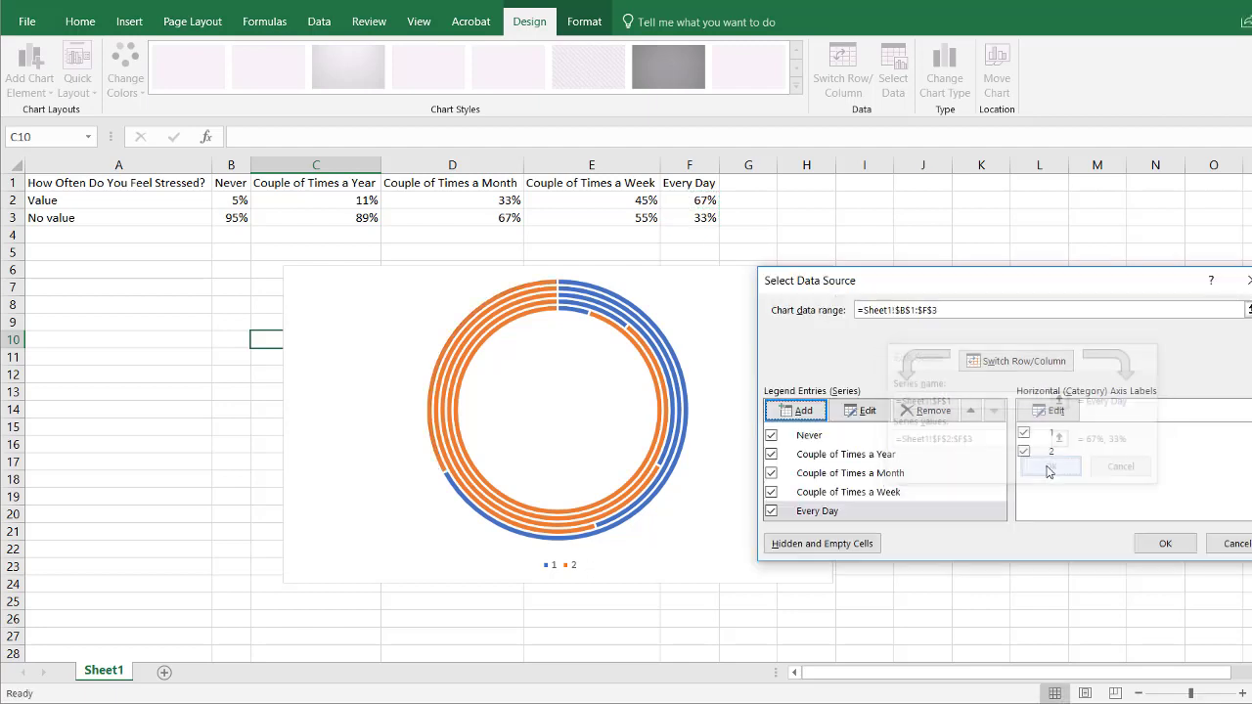
pyautogui.click(1157, 544)
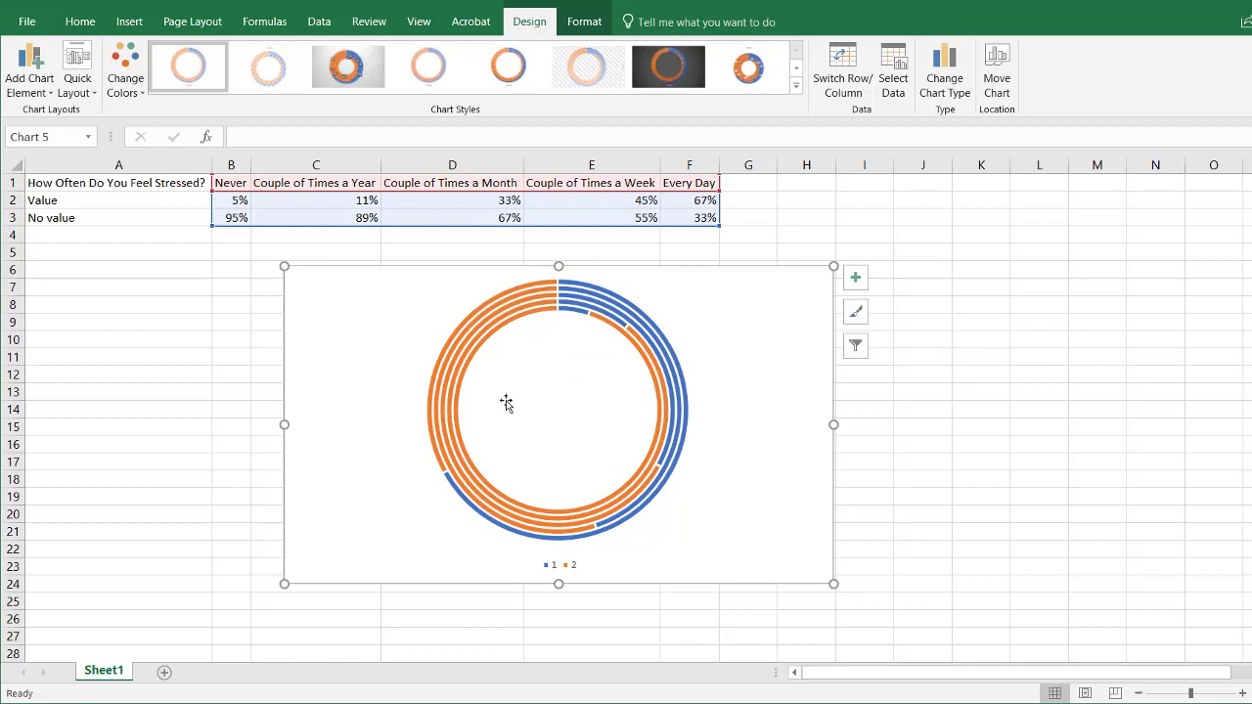
# Reduce the doughnut hole size to 10% to thicken the chart's rings.
pyautogui.click(573, 309)
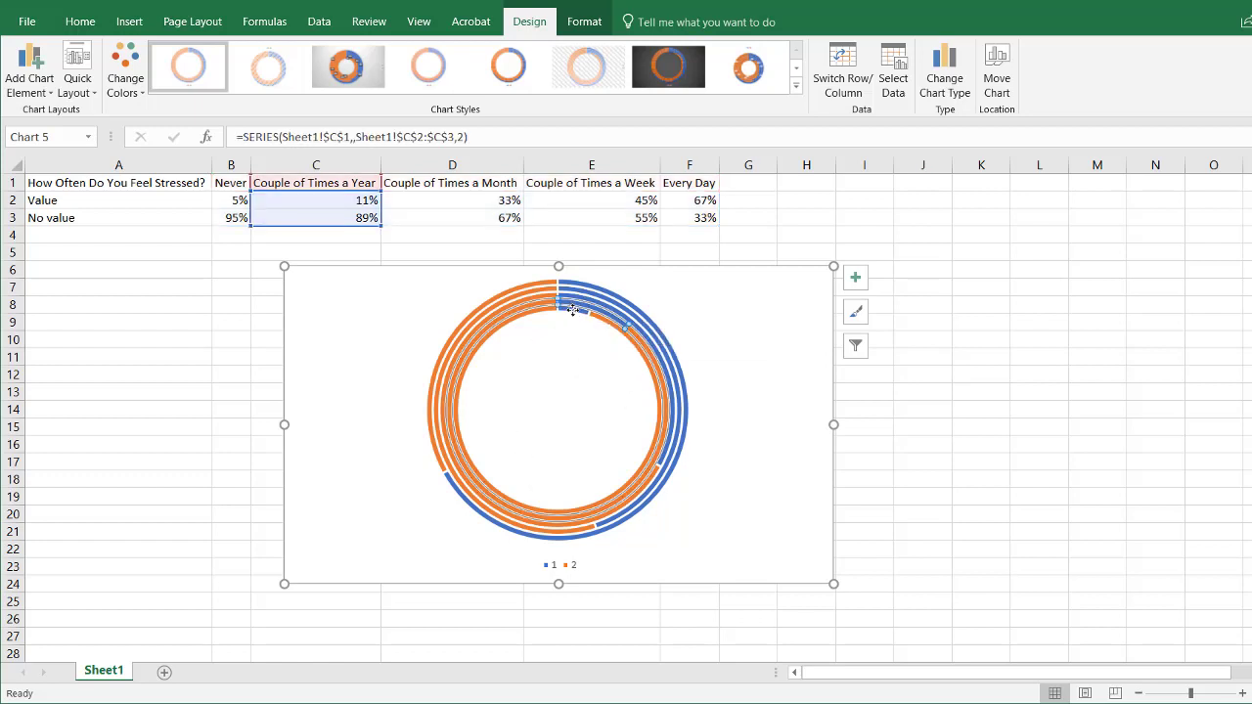
pyautogui.rightClick(574, 311)
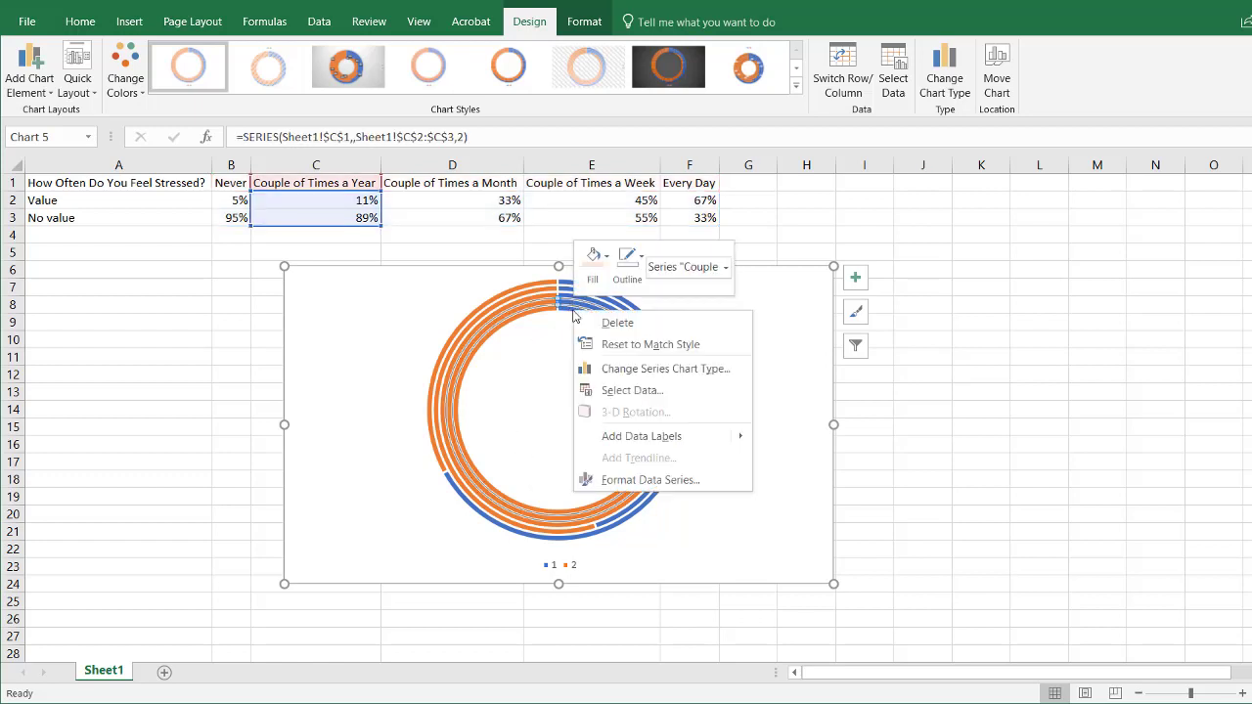
pyautogui.click(671, 480)
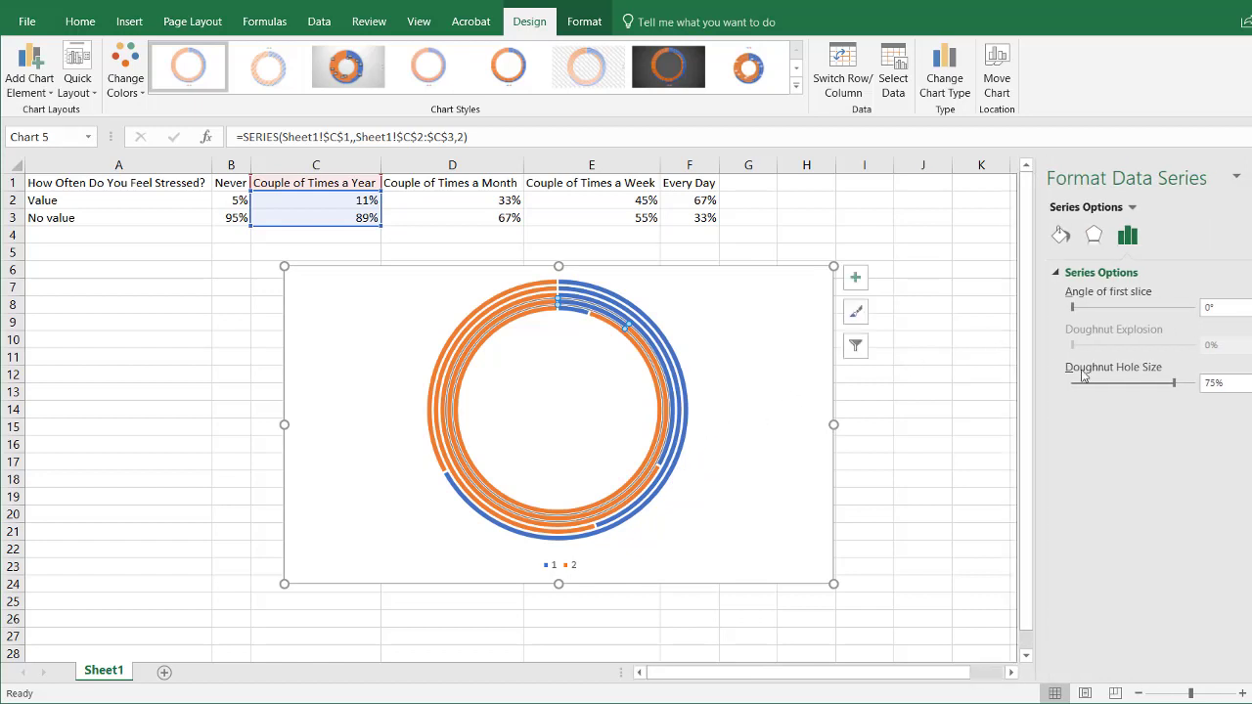
pyautogui.moveTo(1177, 389); pyautogui.dragTo(1088, 386)
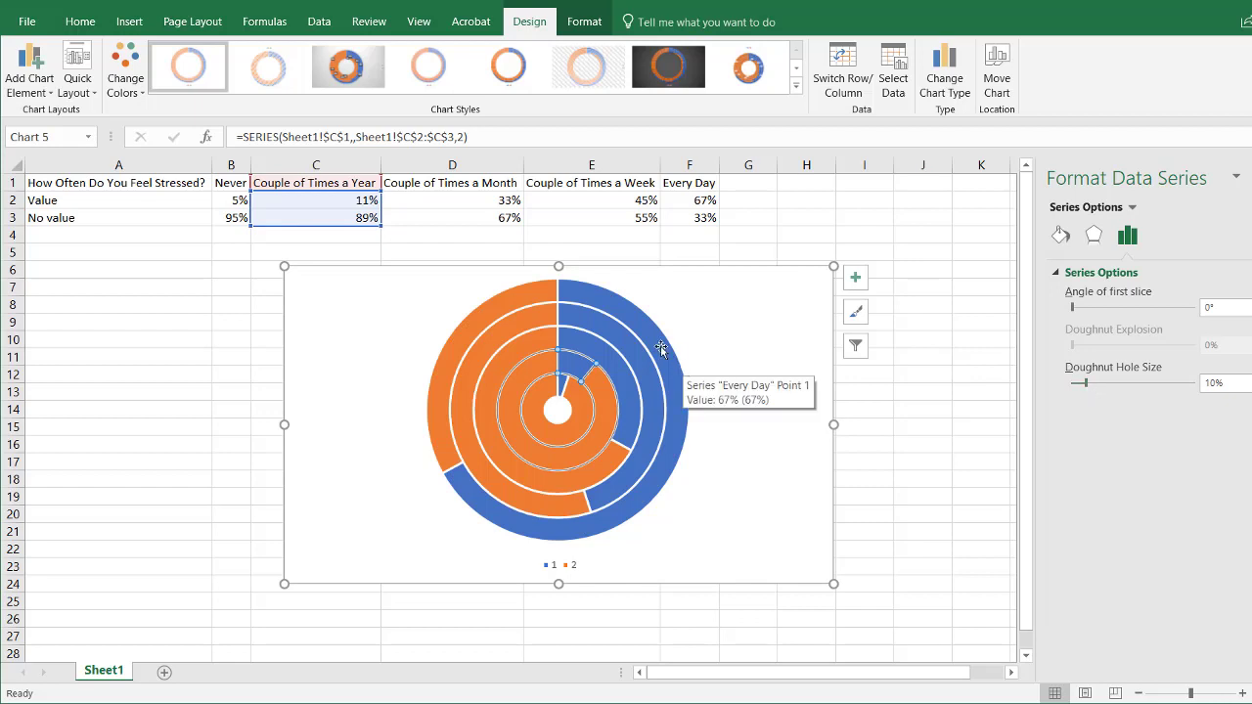
pyautogui.click(459, 334)
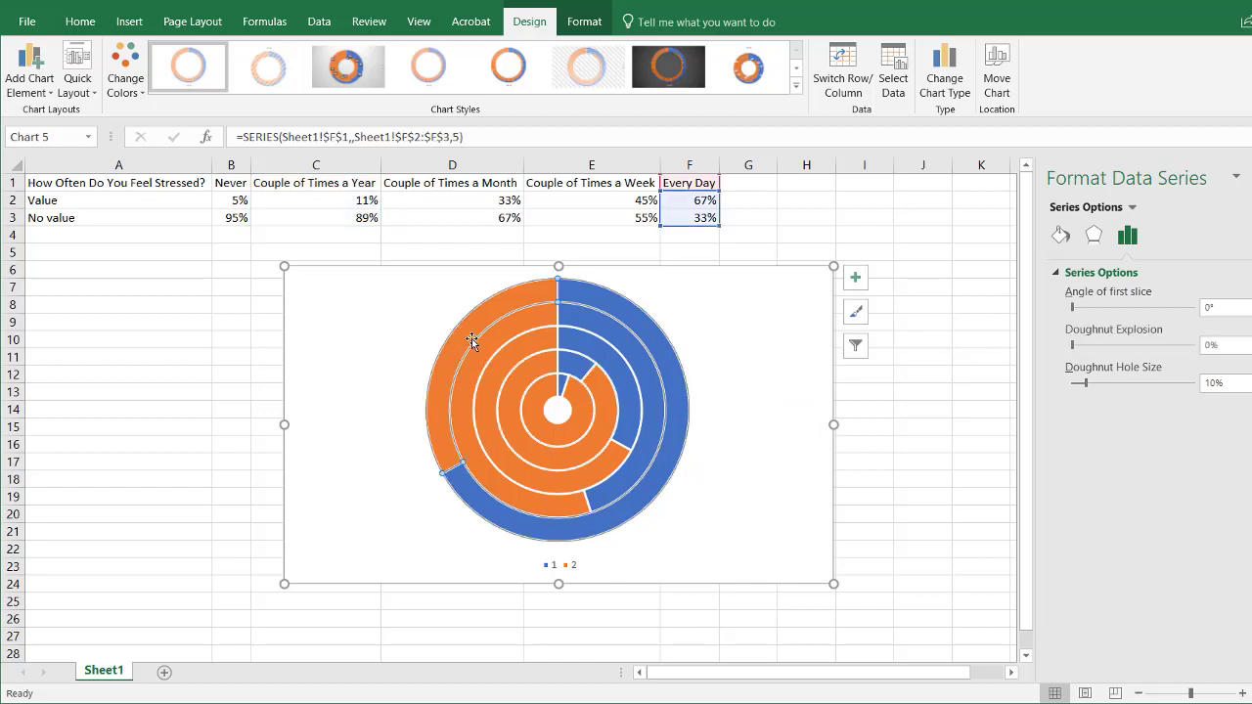
pyautogui.click(476, 355)
pyautogui.click(481, 362)
pyautogui.click(500, 392)
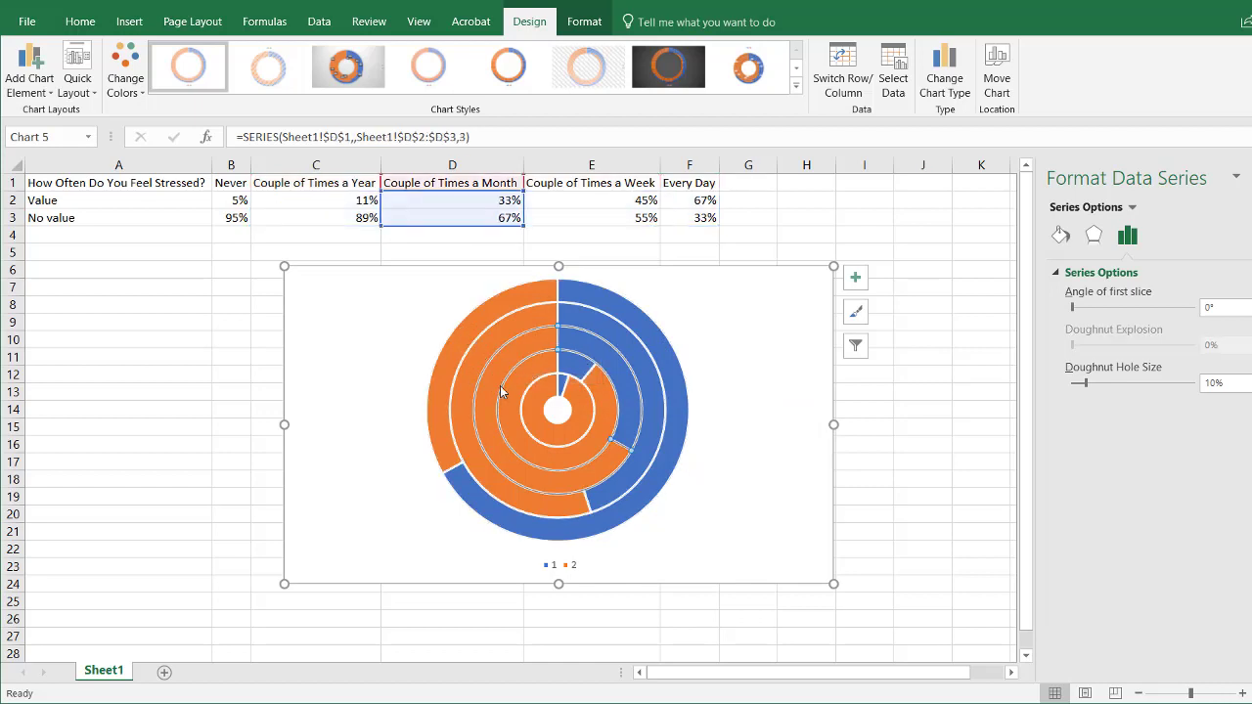
pyautogui.click(507, 395)
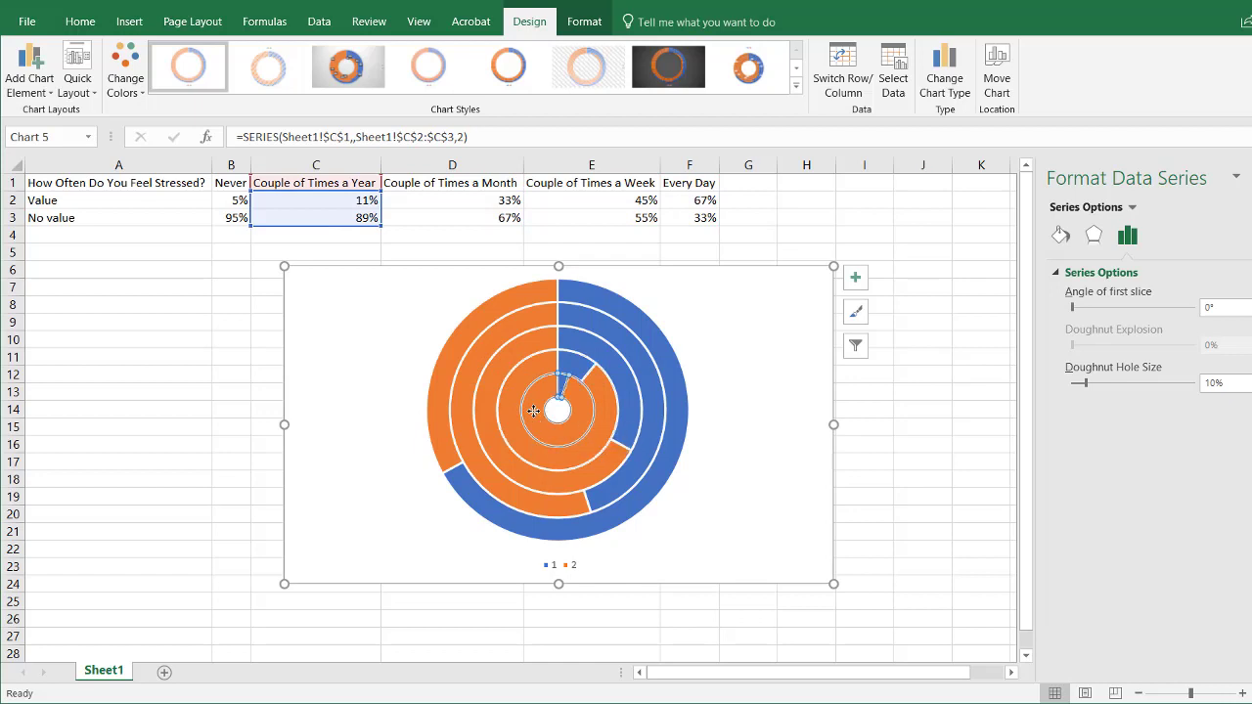
pyautogui.click(503, 391)
pyautogui.moveTo(450, 352)
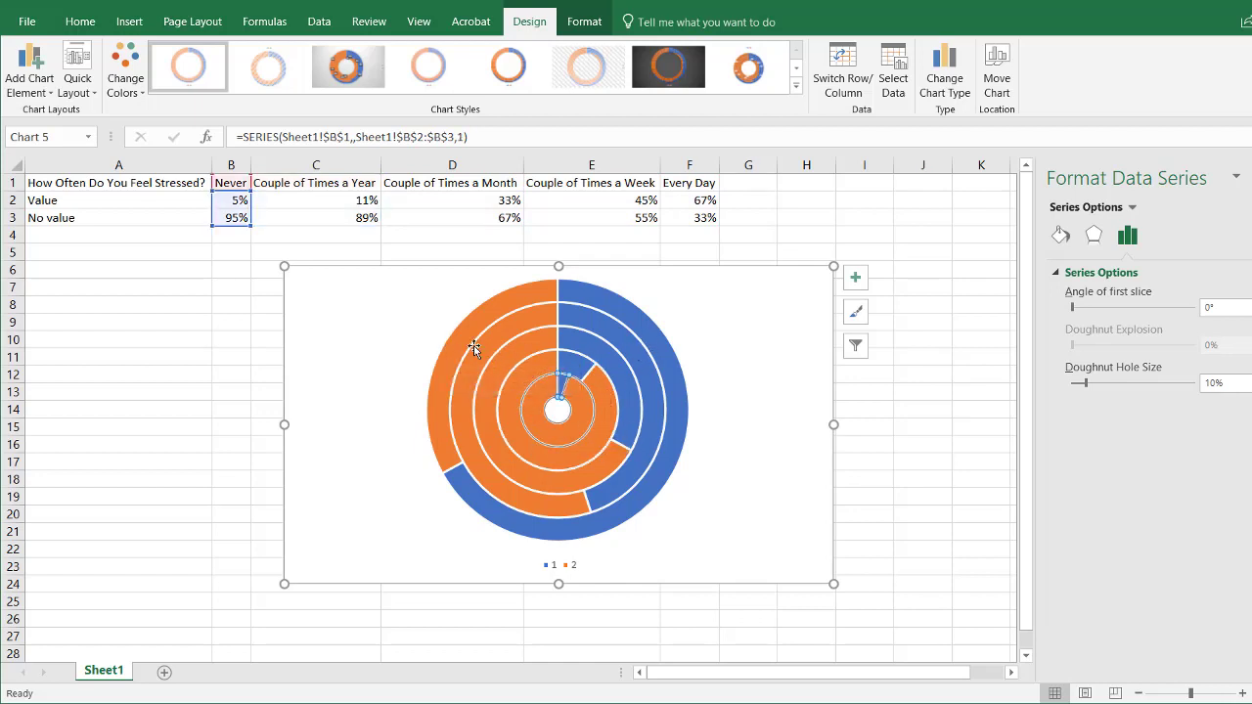
pyautogui.click(458, 346)
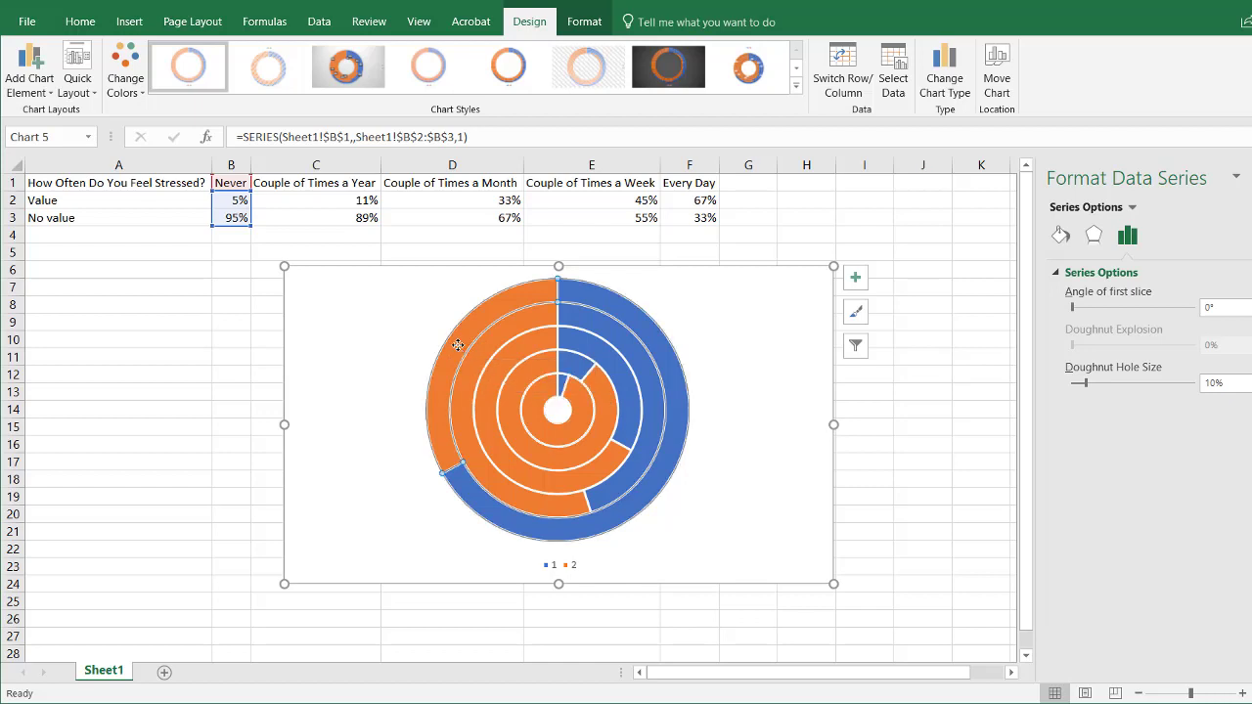
pyautogui.rightClick(458, 346)
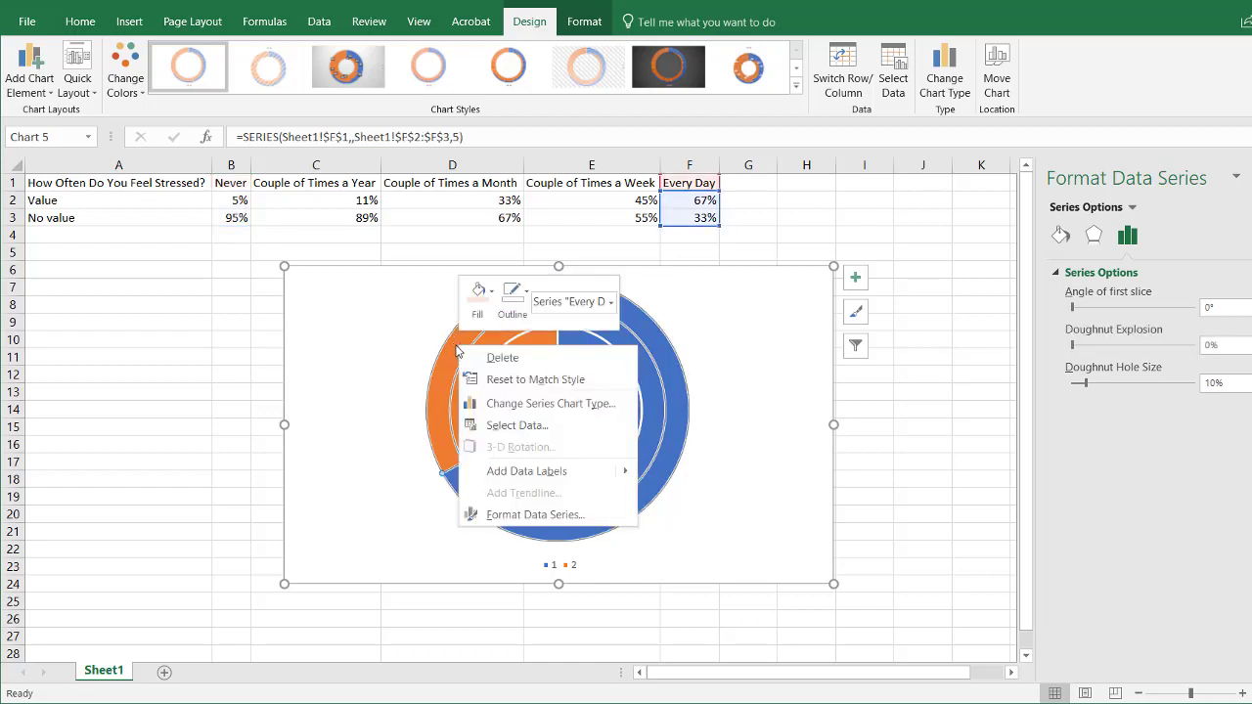
pyautogui.press('Escape')
pyautogui.click(228, 458)
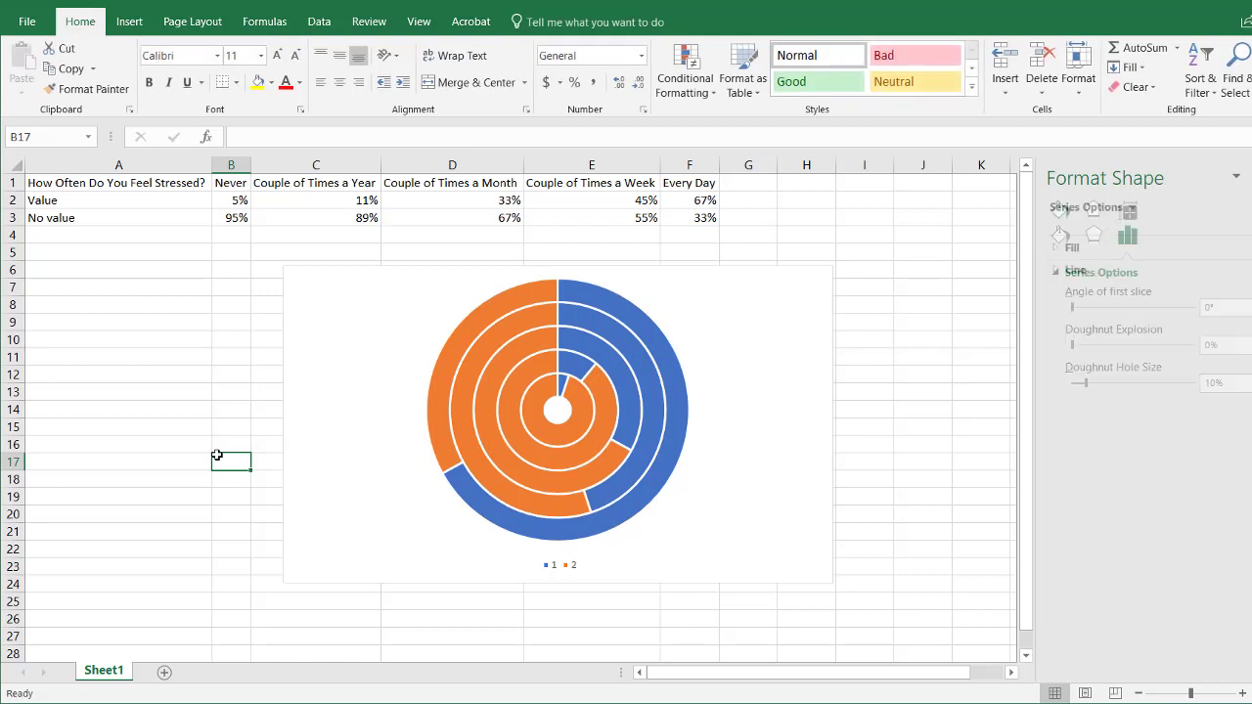
# Set only the orange No value slice of the outermost Every Day ring to No Fill.
pyautogui.click(462, 335)
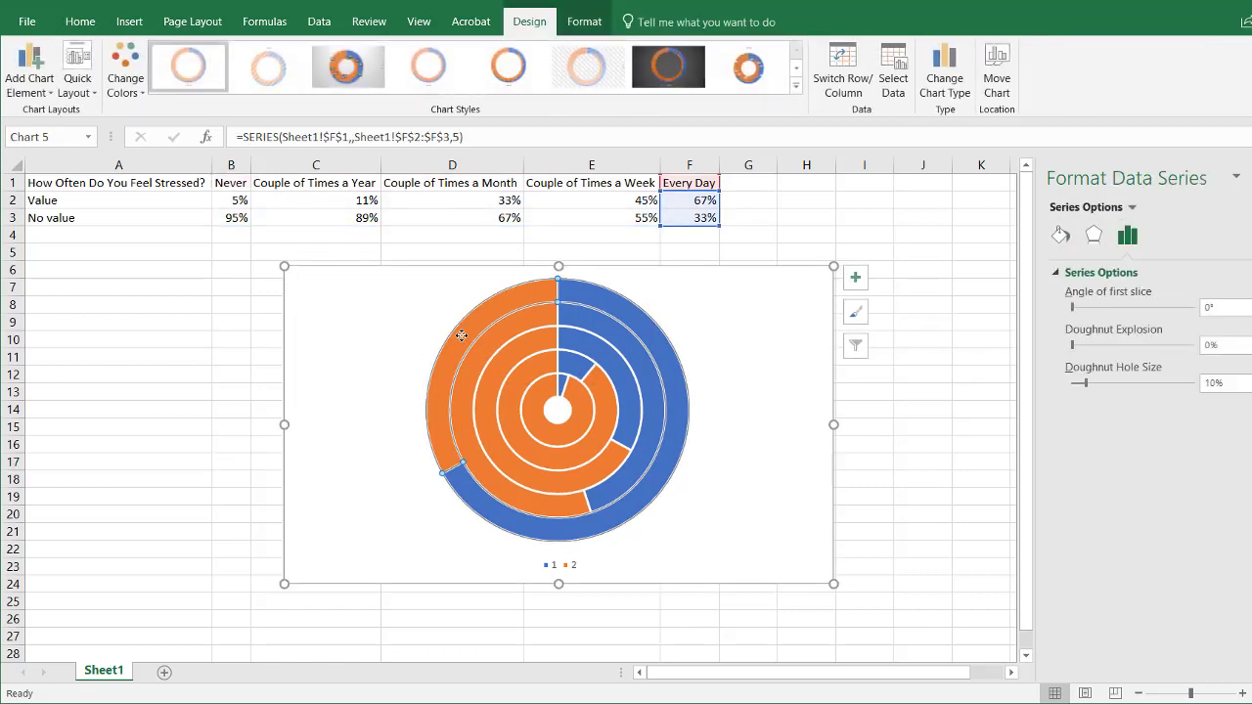
pyautogui.click(462, 335)
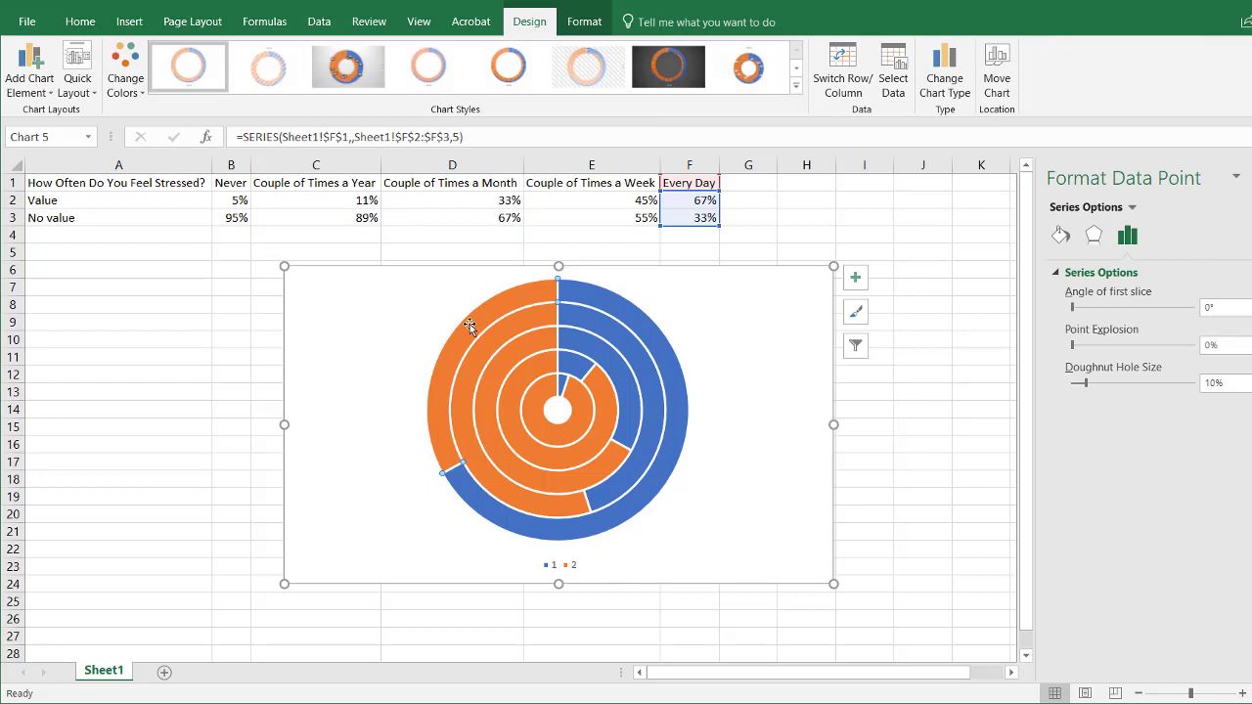
pyautogui.rightClick(470, 327)
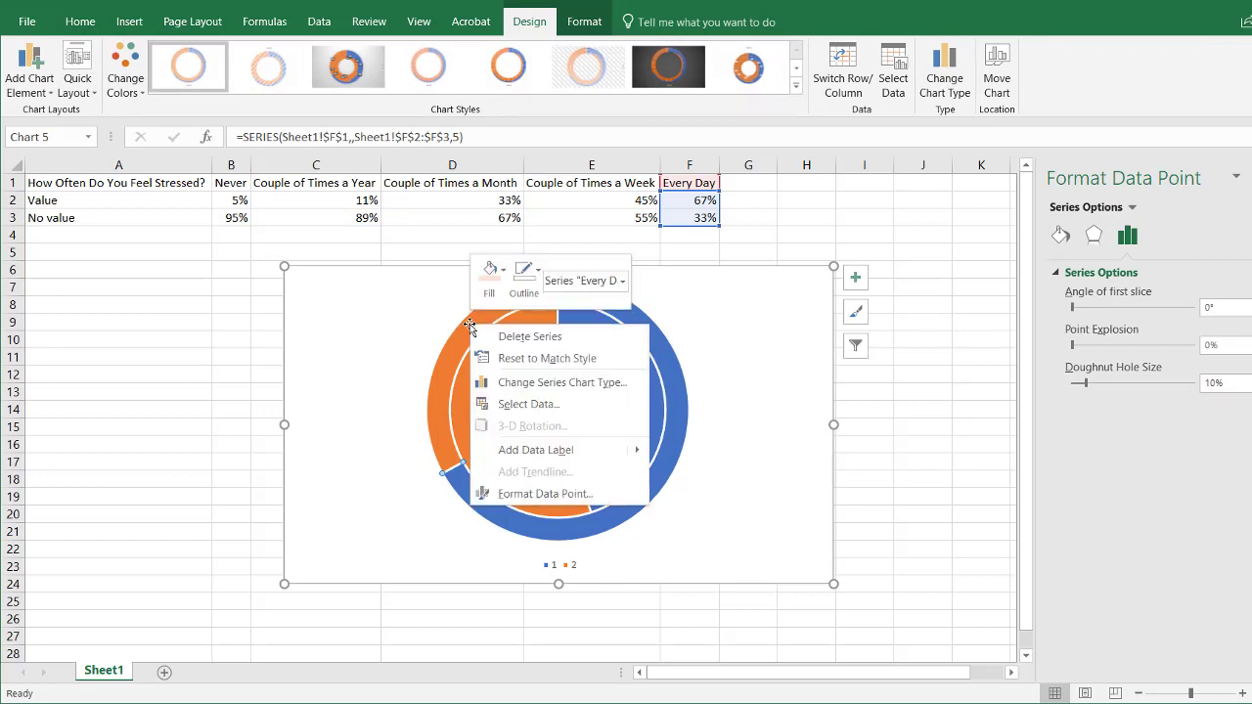
pyautogui.click(490, 272)
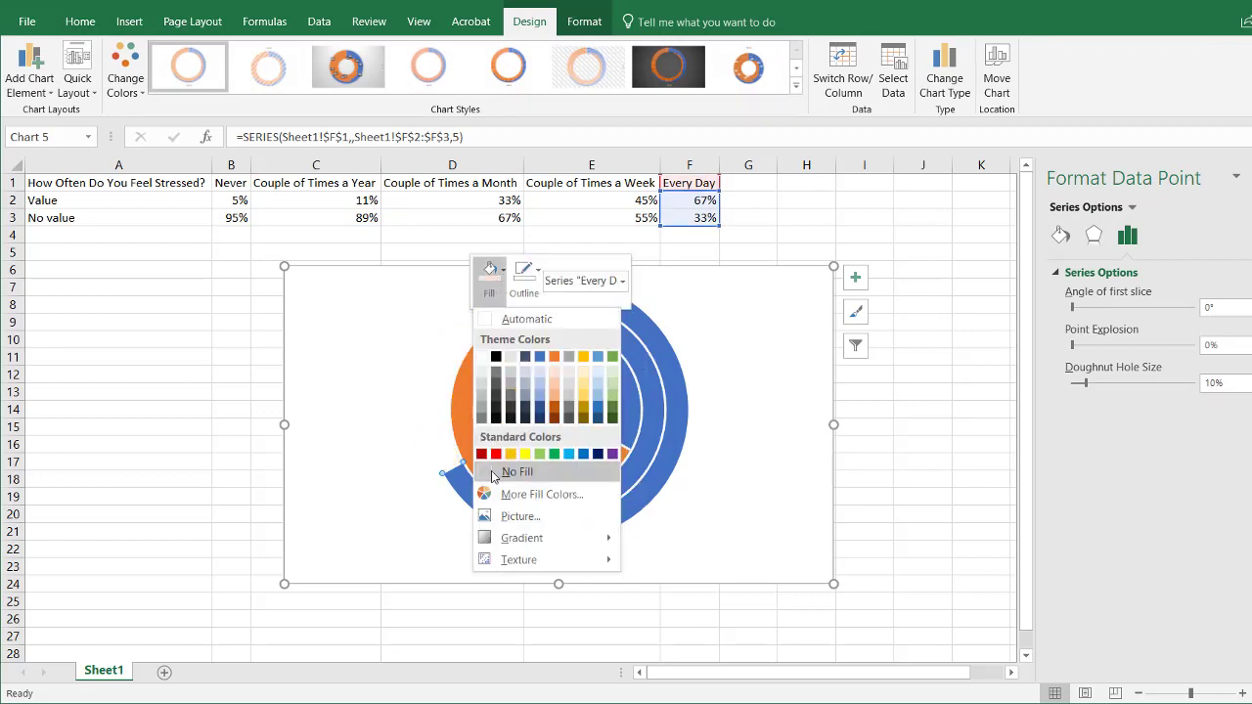
pyautogui.click(495, 474)
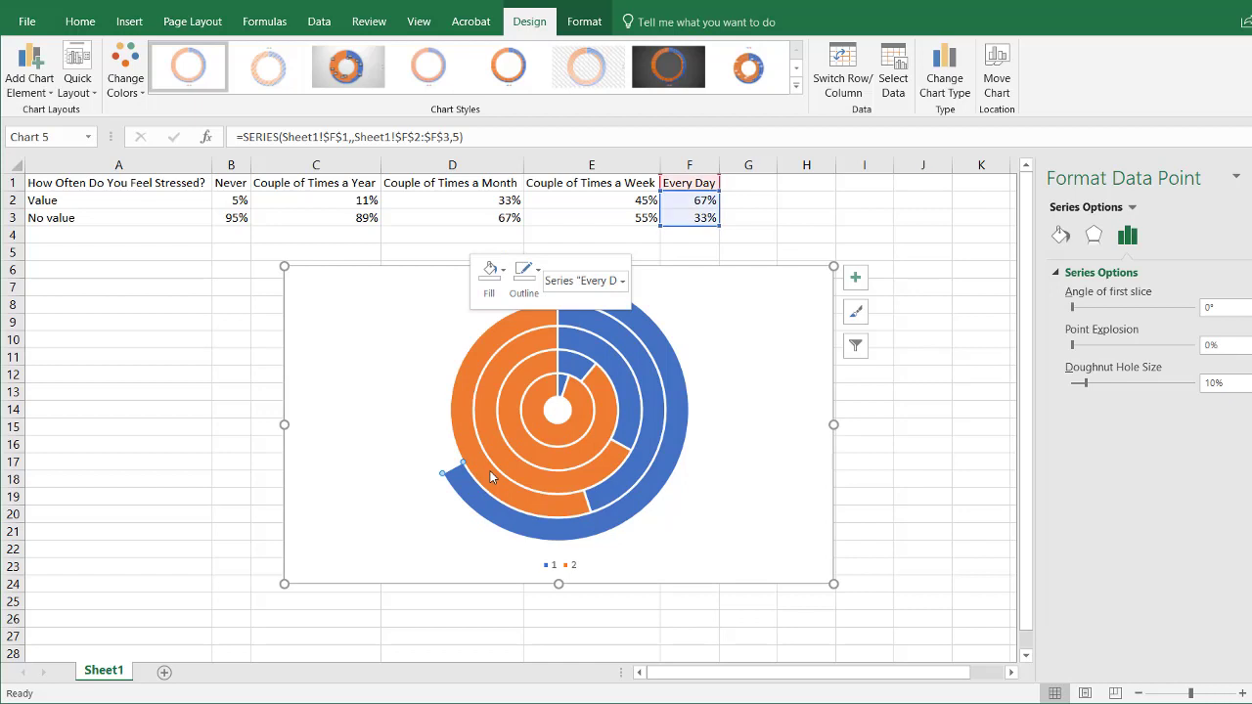
# Repeat the No Fill formatting on the orange slices of the Couple of Times a Week and Couple of Times a Month rings.
pyautogui.click(467, 365)
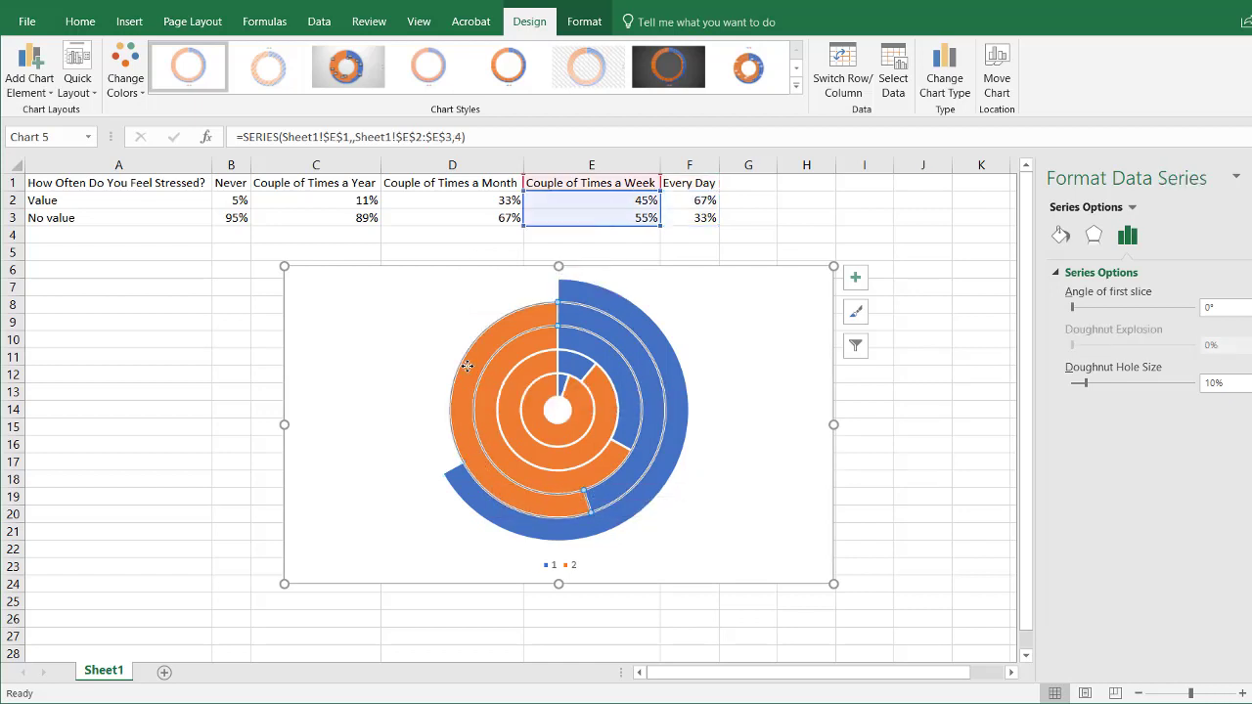
pyautogui.click(467, 366)
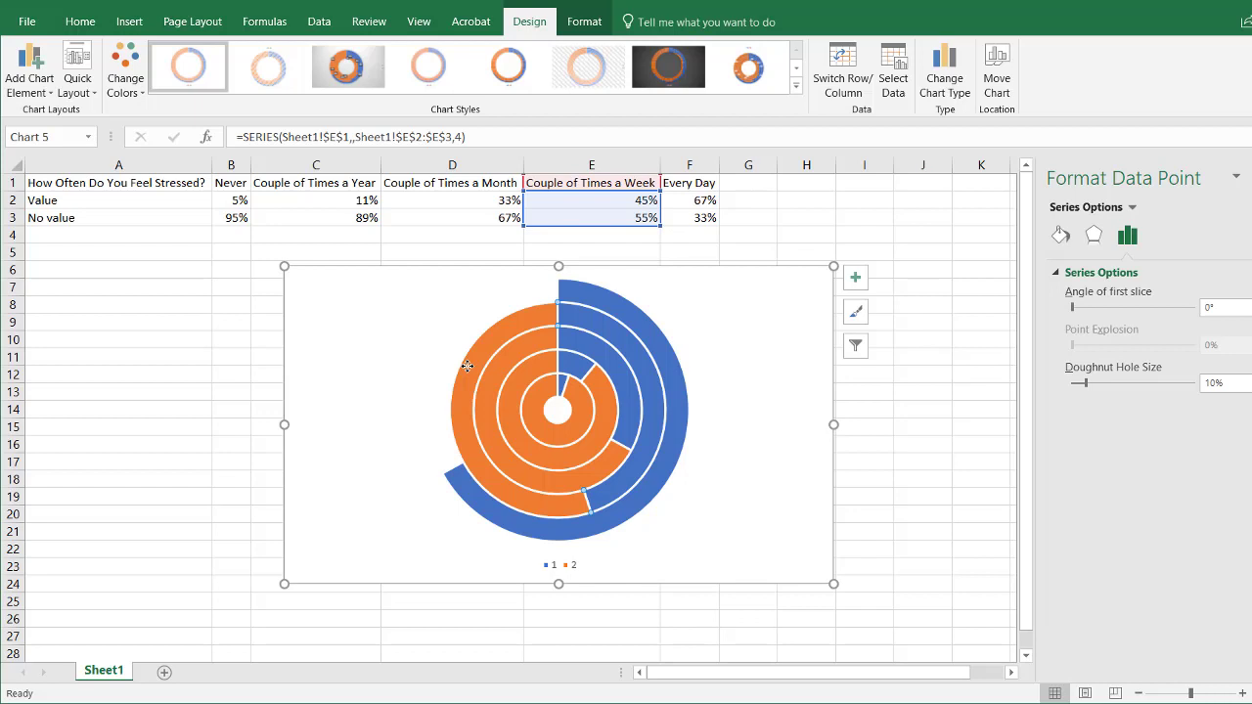
pyautogui.press('F4')
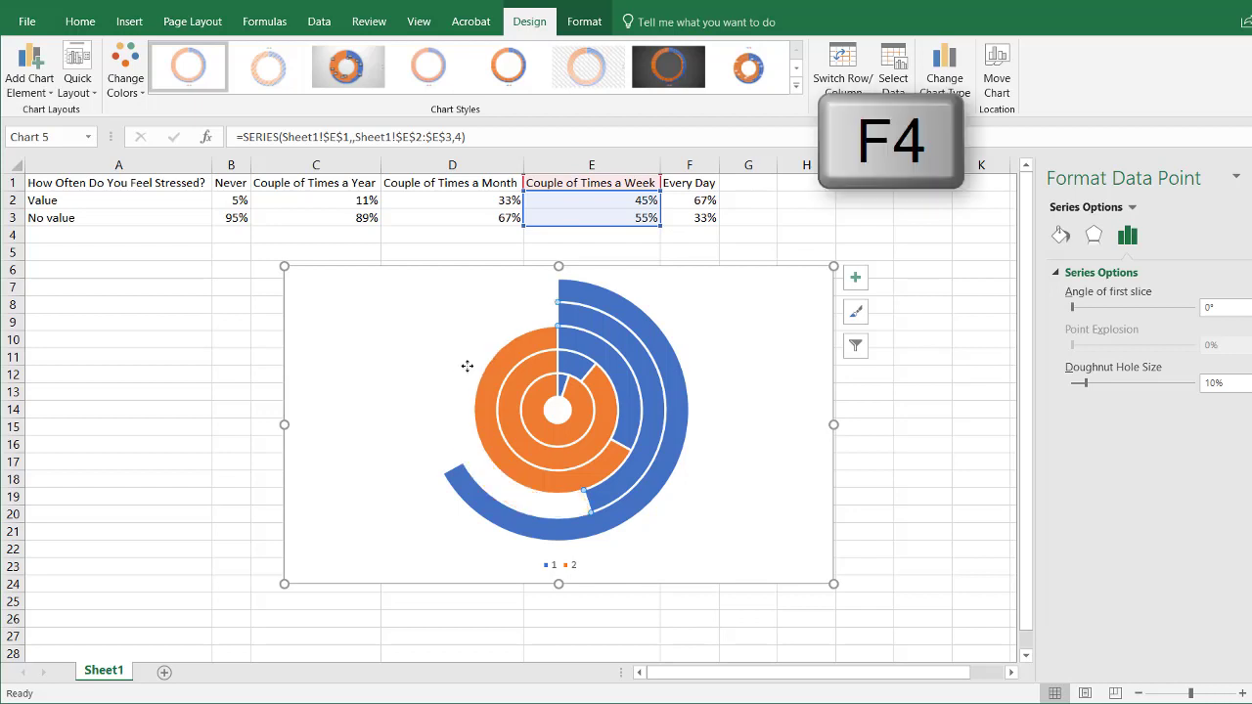
pyautogui.click(489, 396)
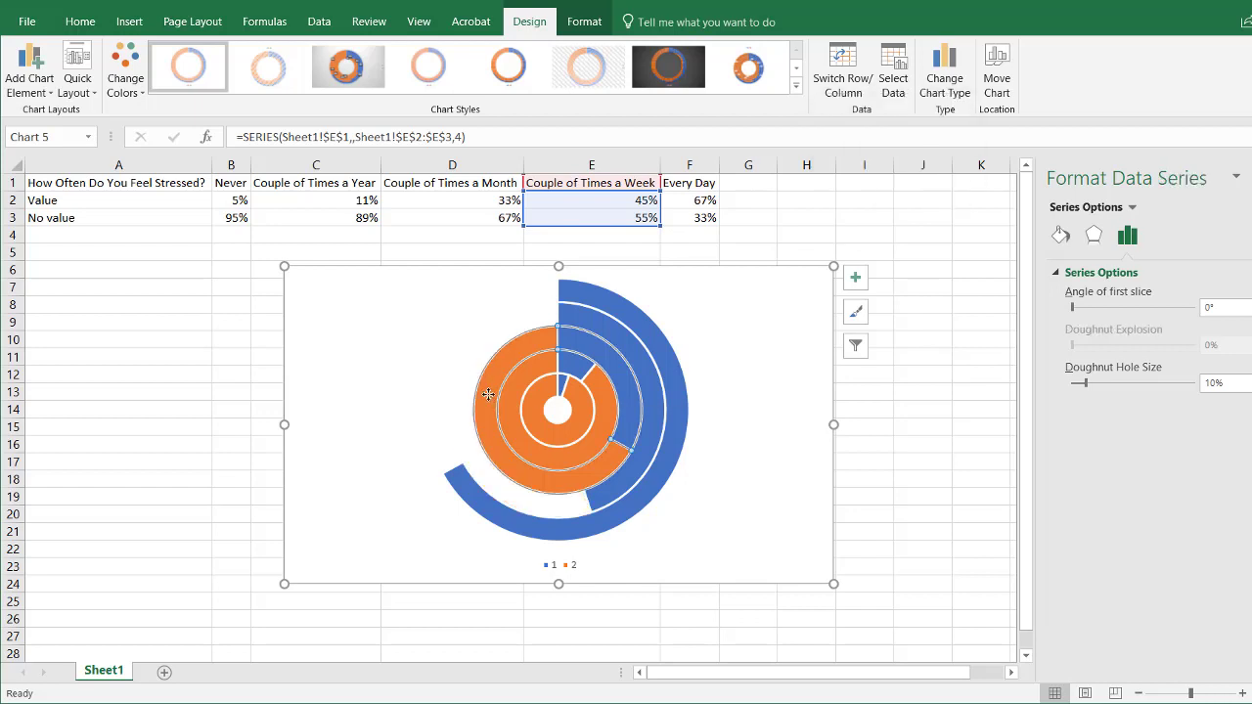
pyautogui.click(488, 395)
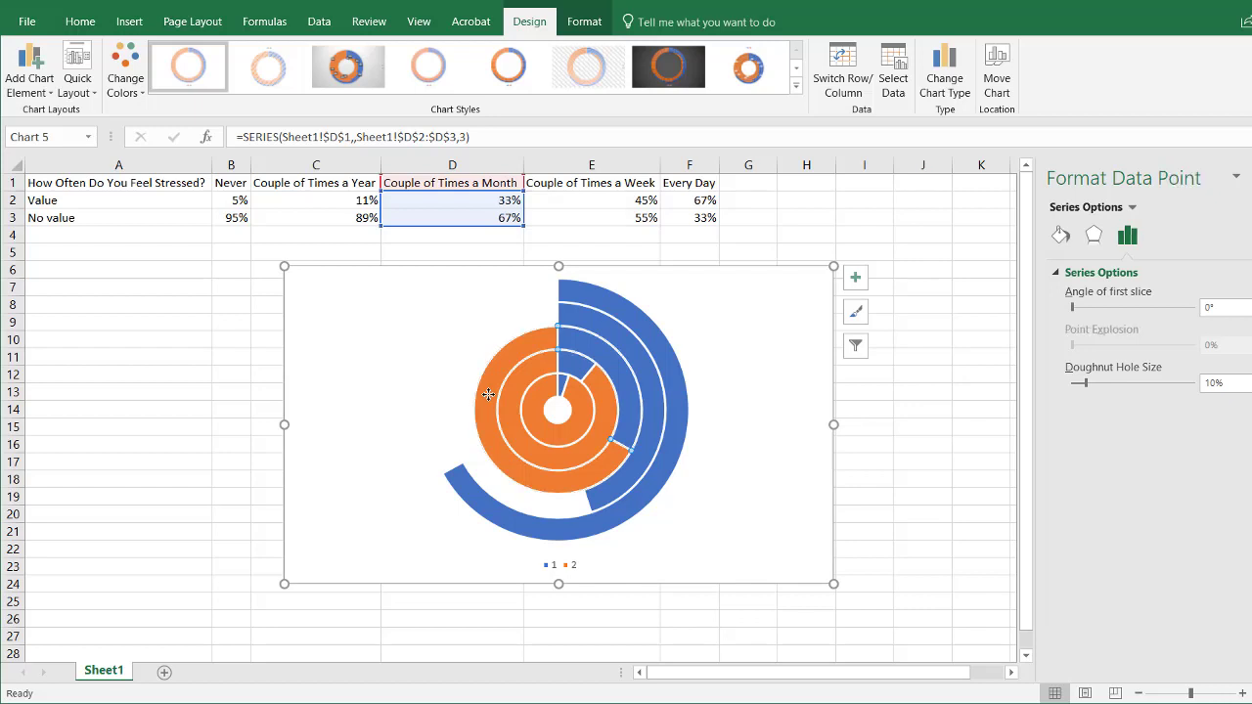
pyautogui.press('F4')
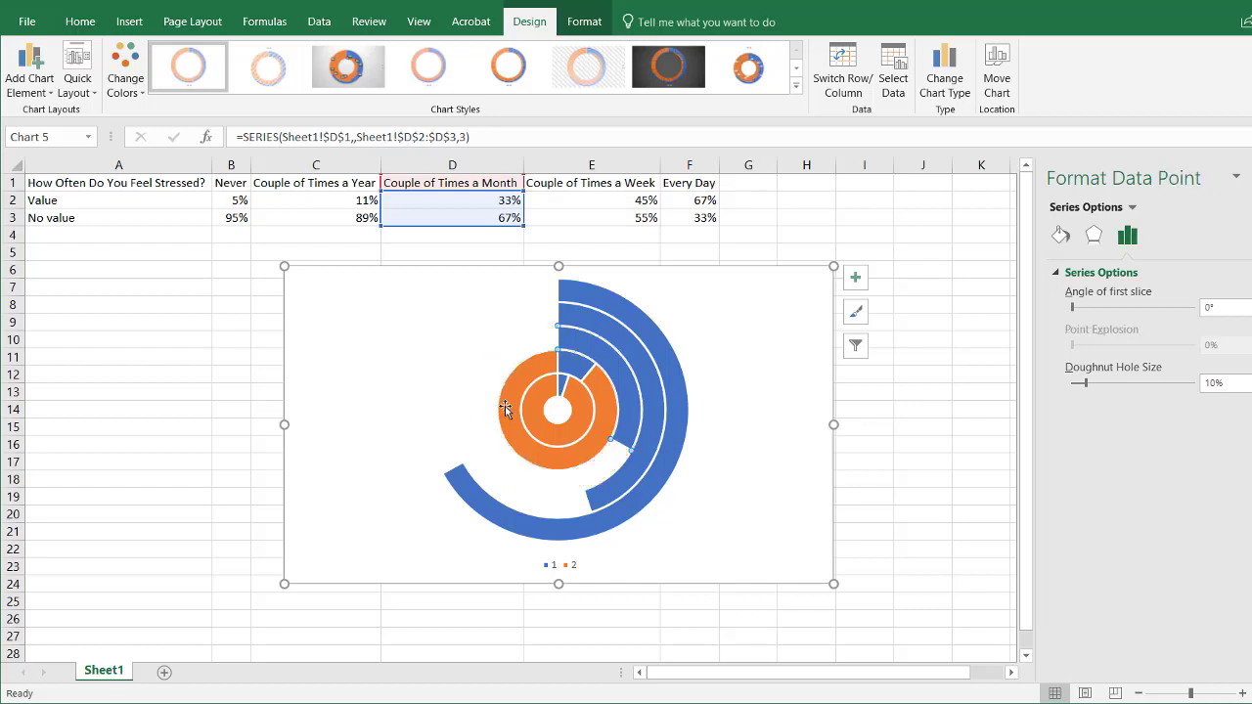
# Repeat the No Fill formatting on the orange slices of the two innermost rings, Couple of Times a Year and Never.
pyautogui.click(506, 411)
pyautogui.click(507, 410)
pyautogui.click(507, 409)
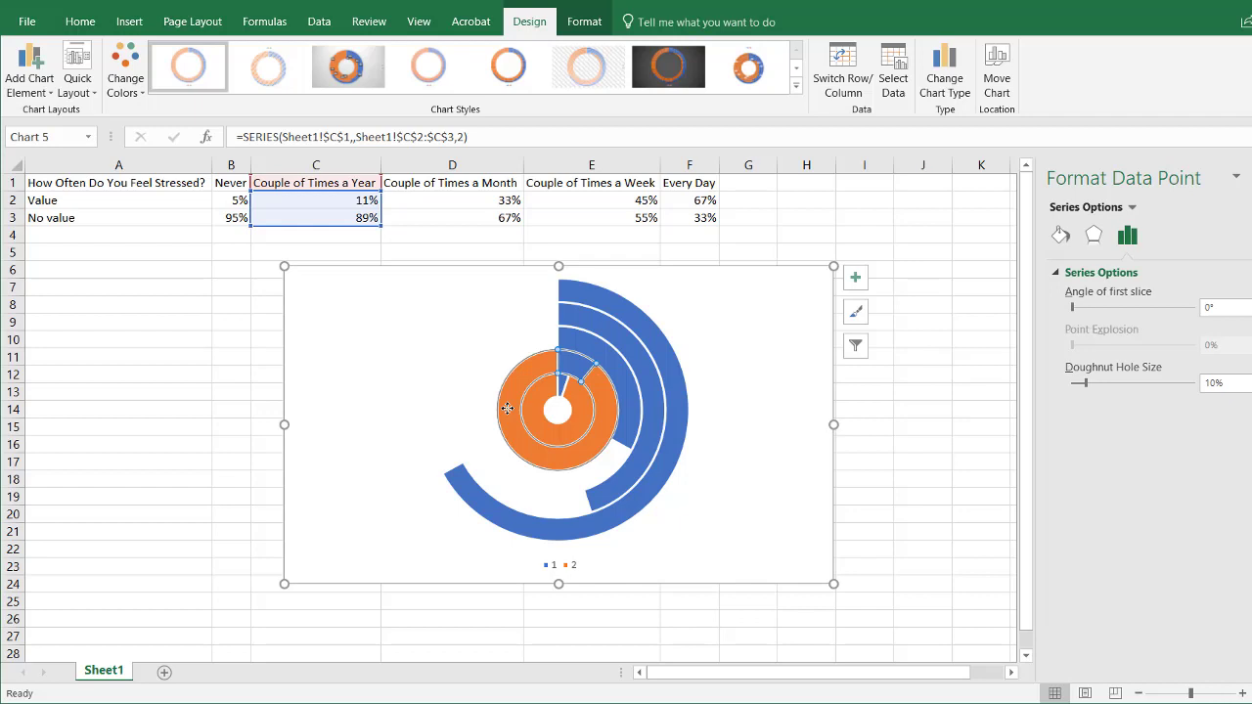
pyautogui.press('F4')
pyautogui.click(533, 406)
pyautogui.click(532, 406)
pyautogui.click(532, 406)
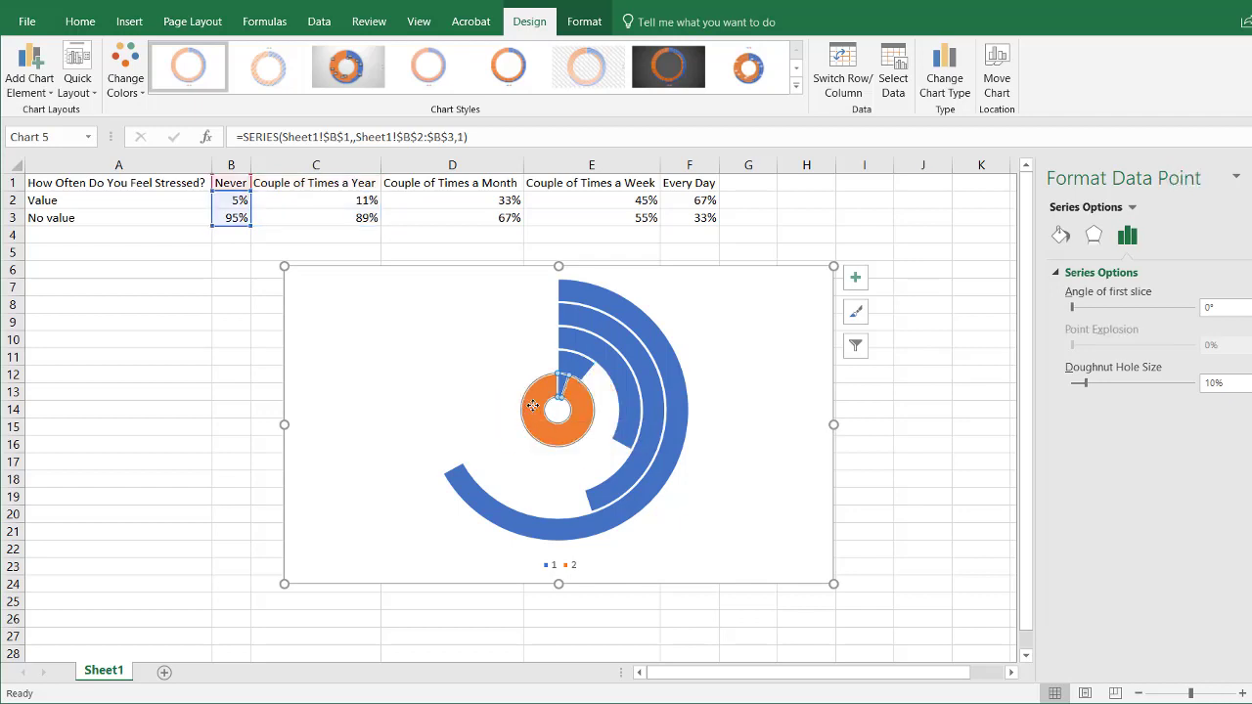
pyautogui.press('F4')
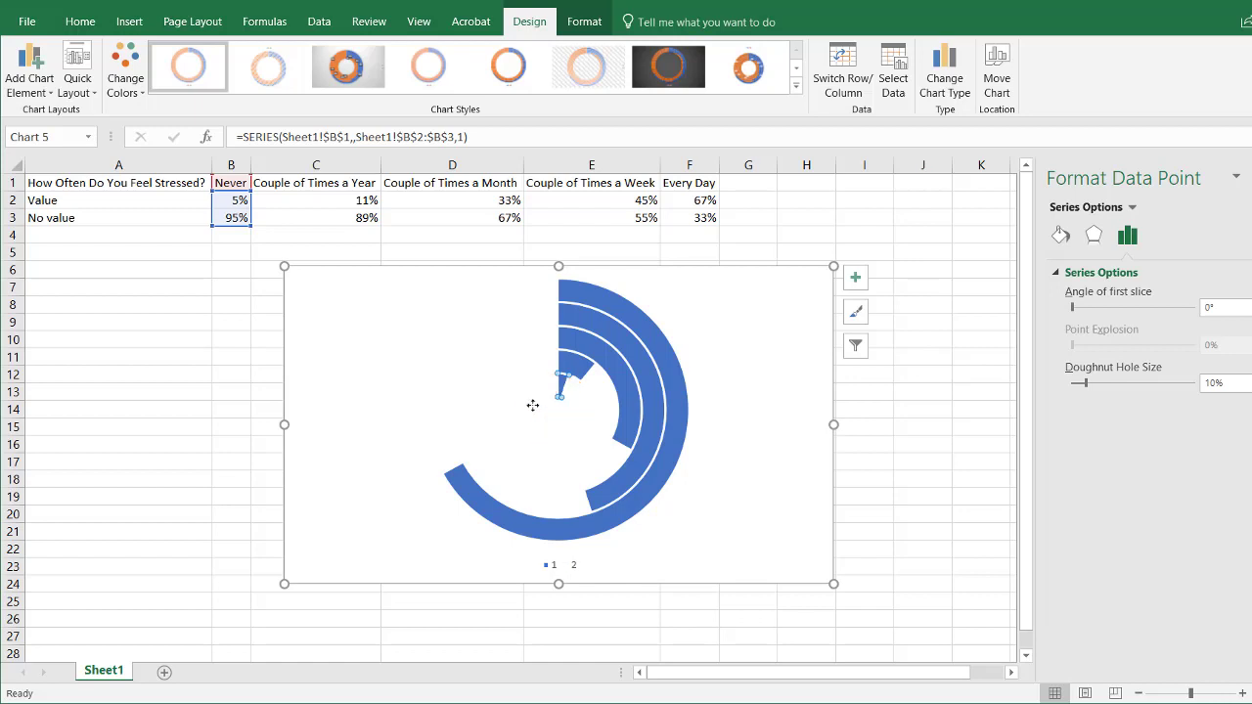
# Delete the legend from the chart.
pyautogui.click(731, 423)
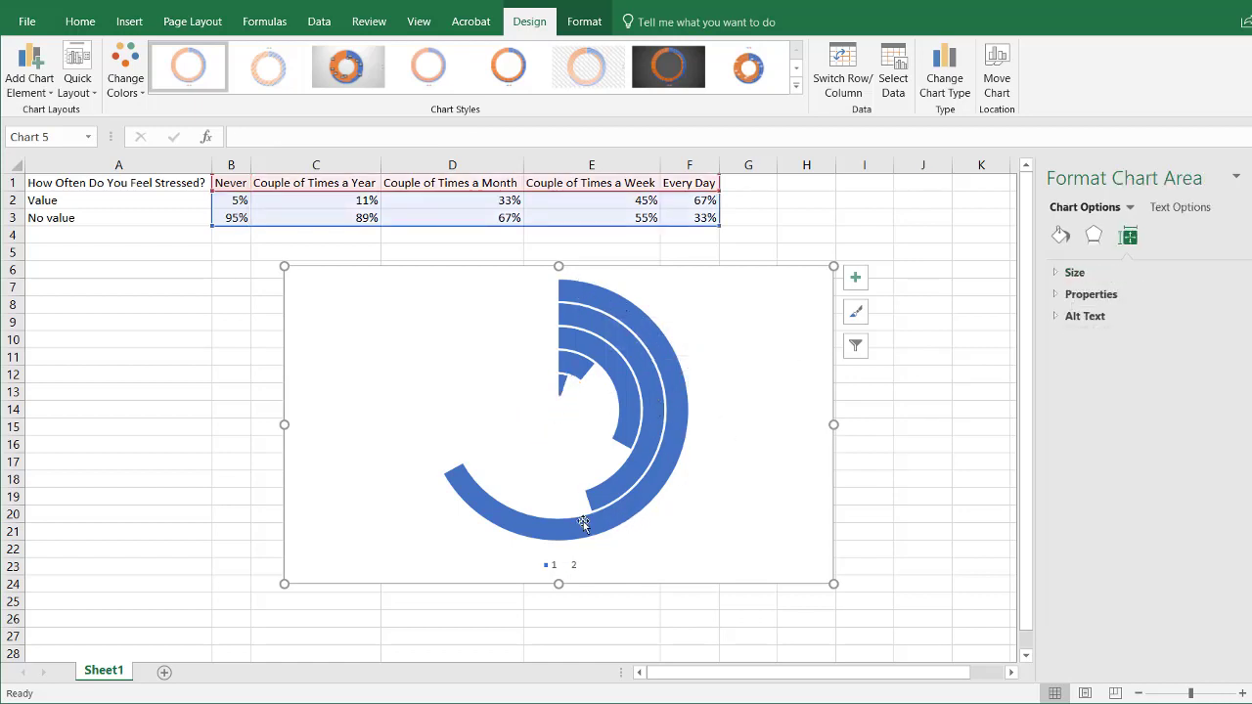
pyautogui.click(560, 565)
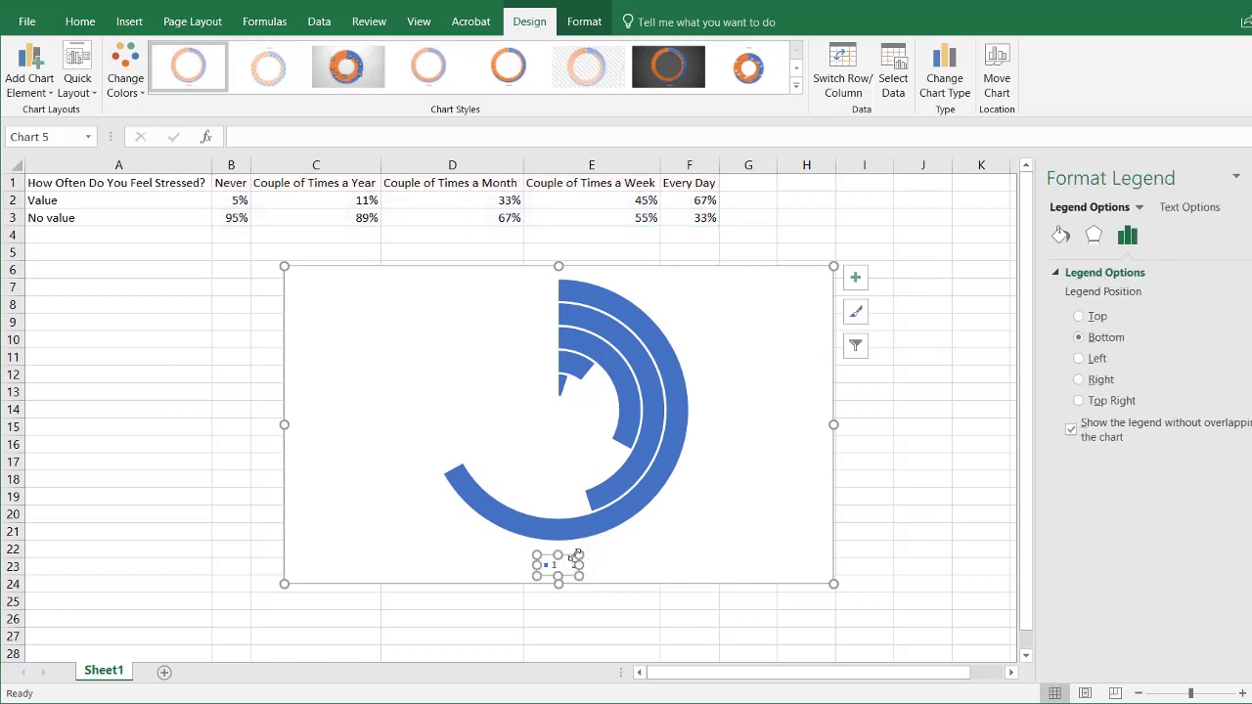
pyautogui.press('Delete')
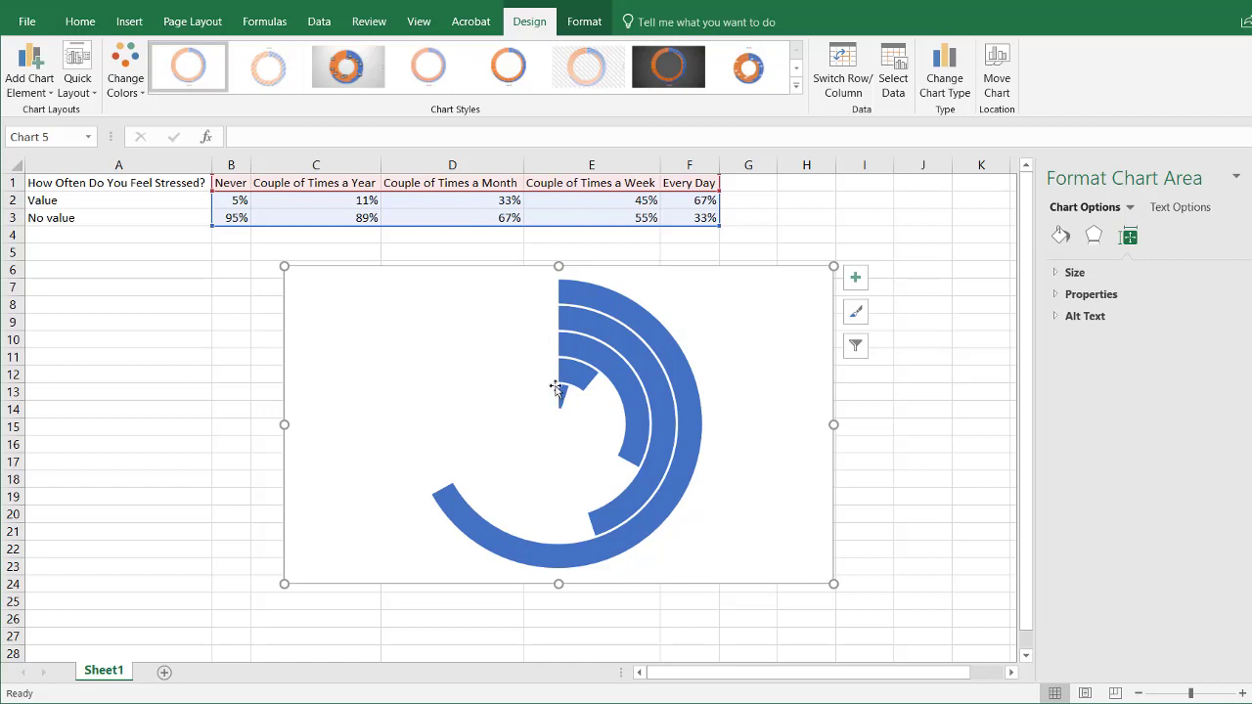
# Add a data label to the blue Every Day bar and move it just outside the bar's starting edge.
pyautogui.click(621, 311)
pyautogui.click(632, 317)
pyautogui.rightClick(632, 315)
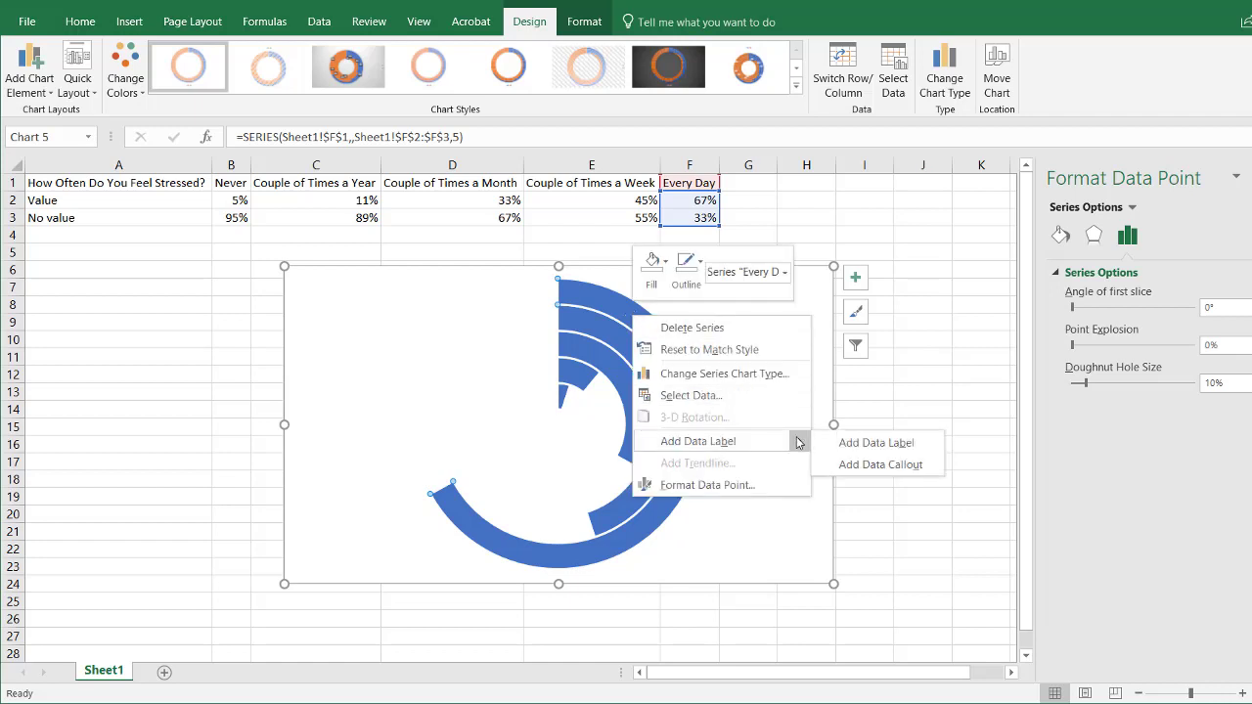
pyautogui.click(832, 442)
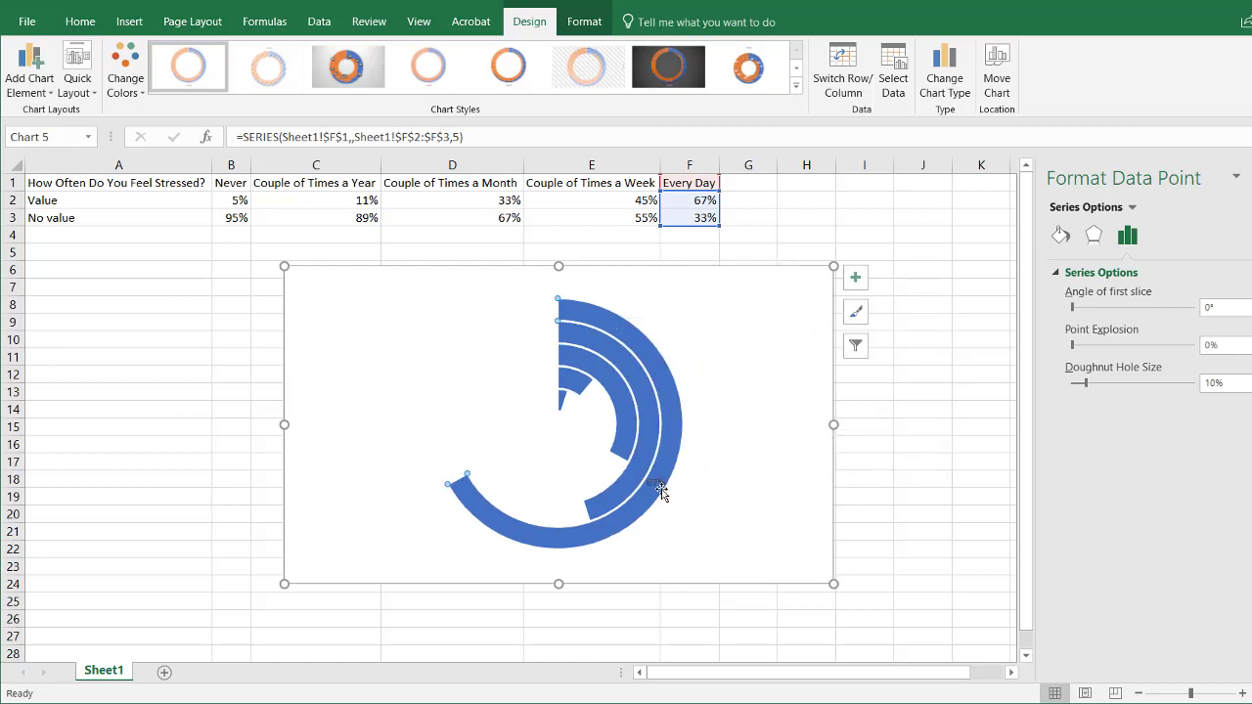
pyautogui.moveTo(656, 487); pyautogui.dragTo(541, 311)
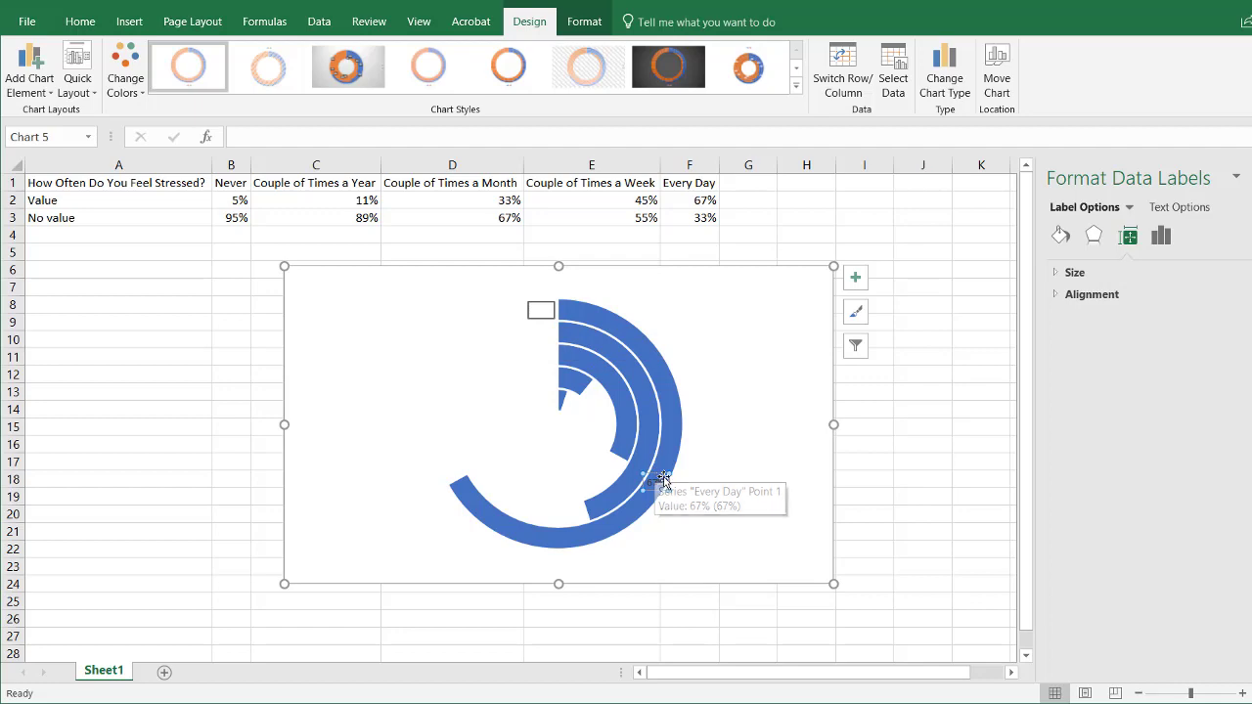
# Place the Every Day label just outside the bar's starting edge and turn off its leader line.
pyautogui.moveTo(657, 476); pyautogui.dragTo(539, 299)
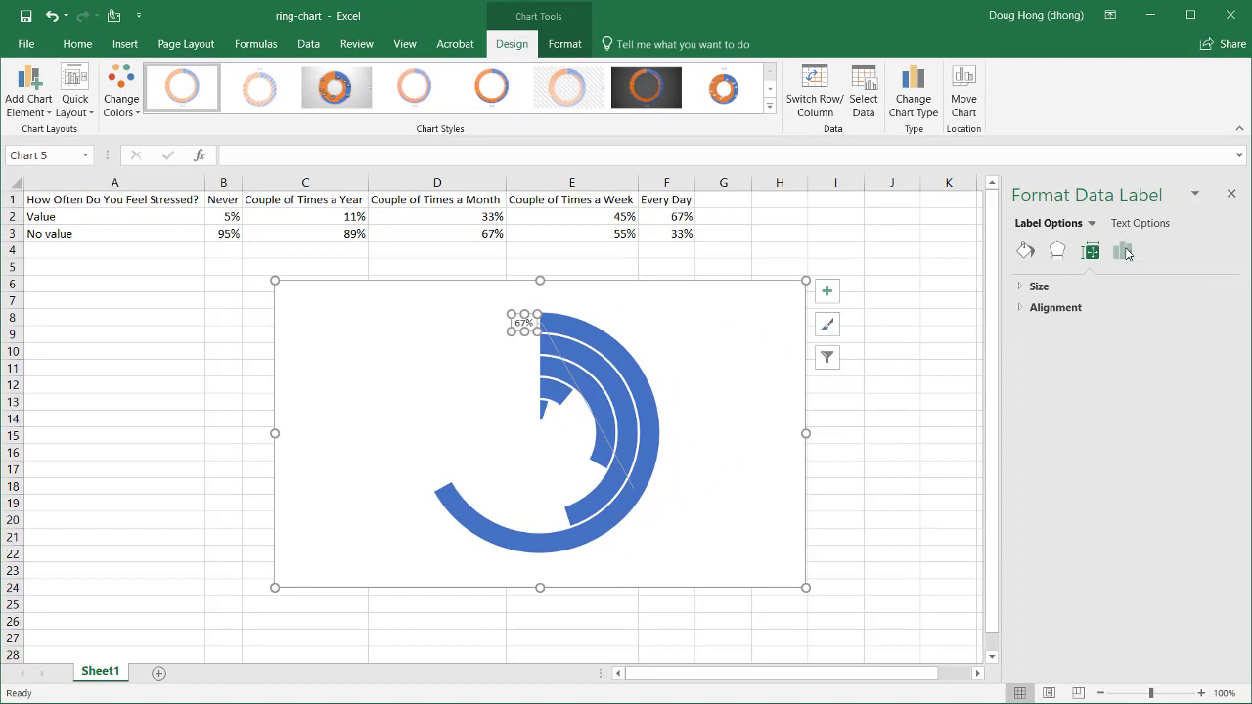
pyautogui.click(1124, 252)
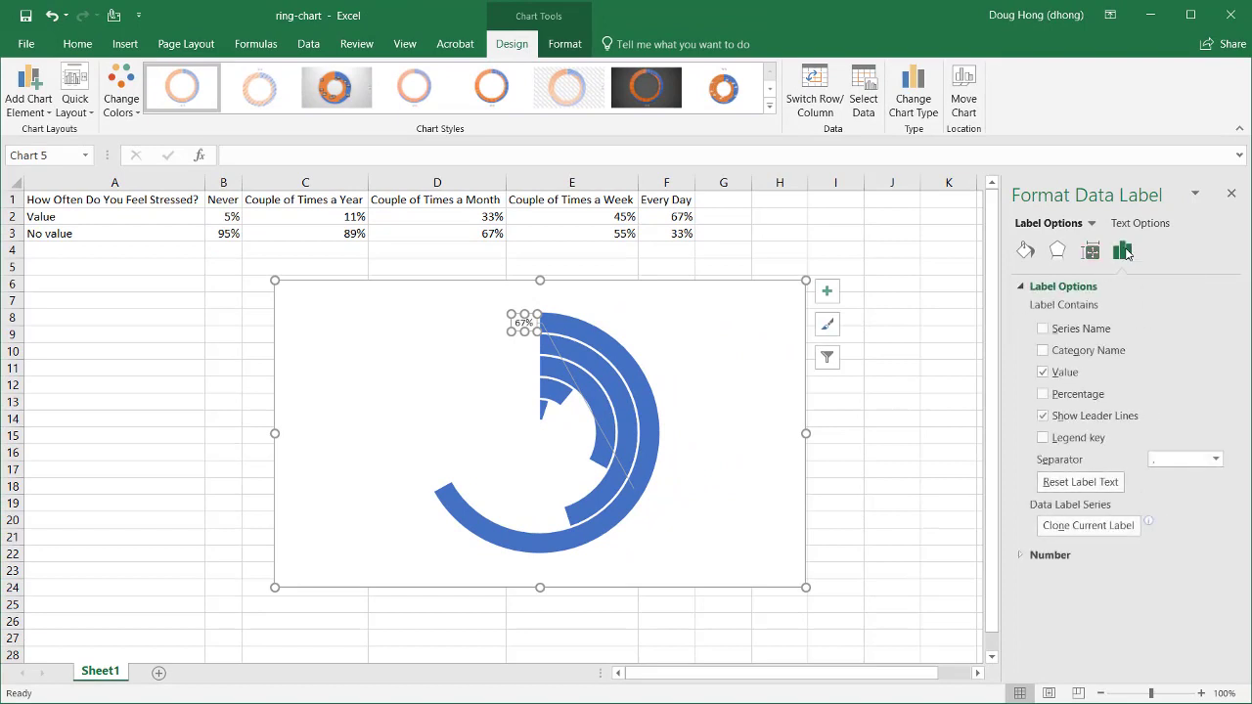
pyautogui.click(1043, 416)
# Add a data label to the Couple of Times a Week bar and place it outside the bar's starting edge without a leader line.
pyautogui.click(615, 387)
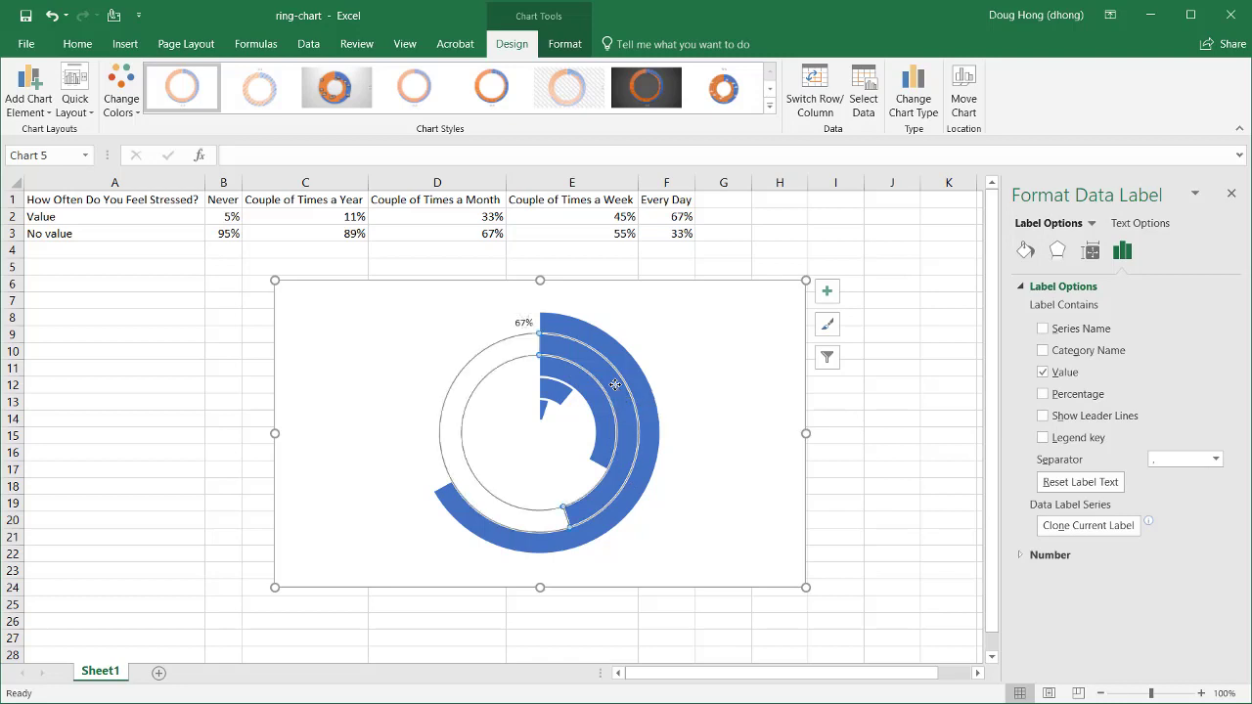
pyautogui.click(614, 388)
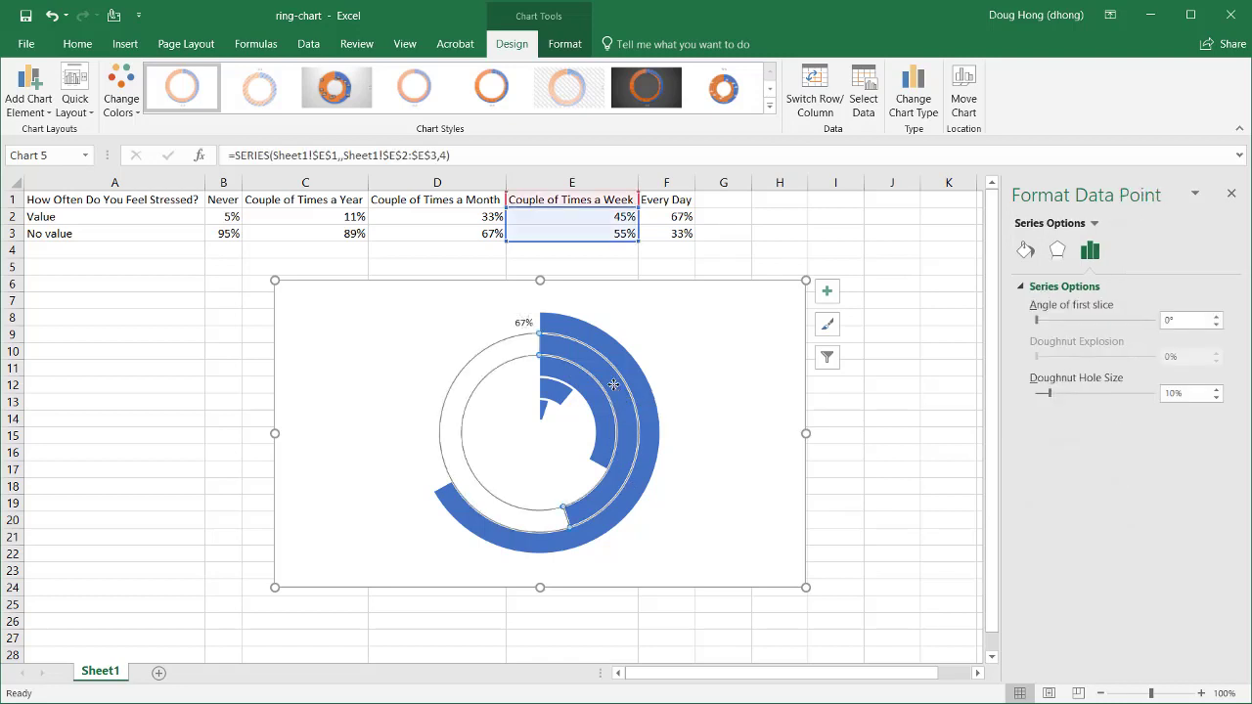
pyautogui.rightClick(614, 387)
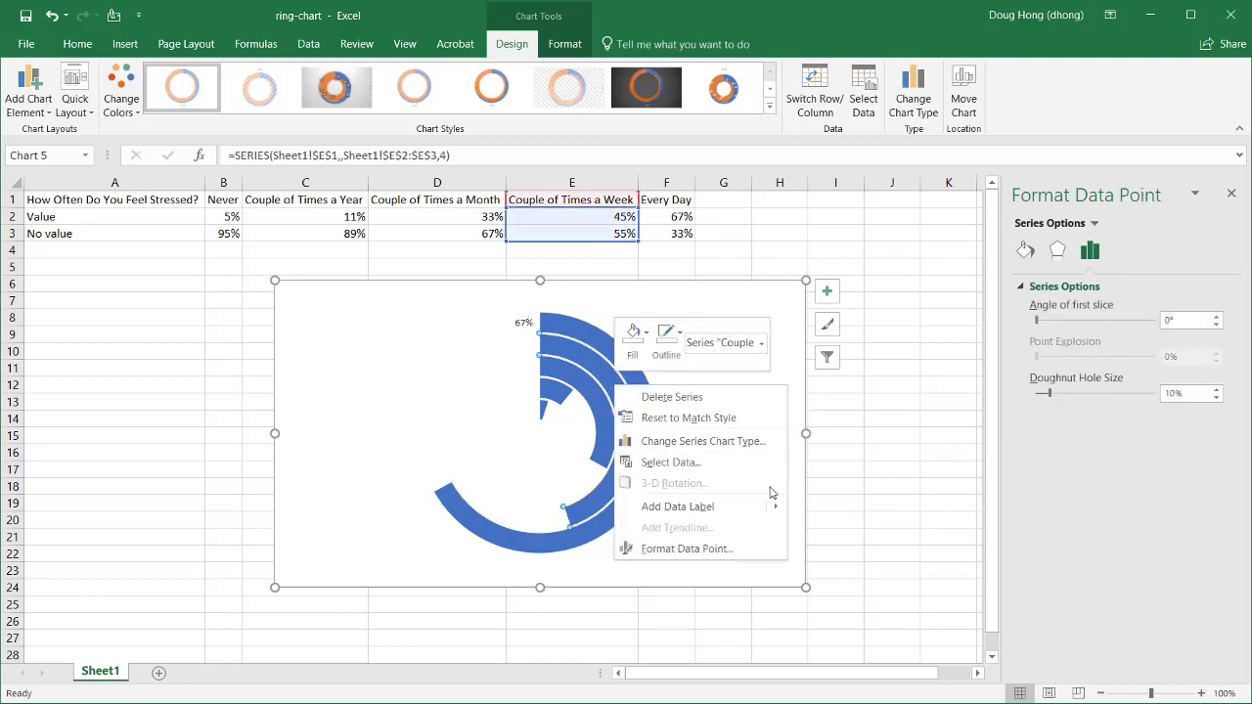
pyautogui.moveTo(778, 506)
pyautogui.click(847, 508)
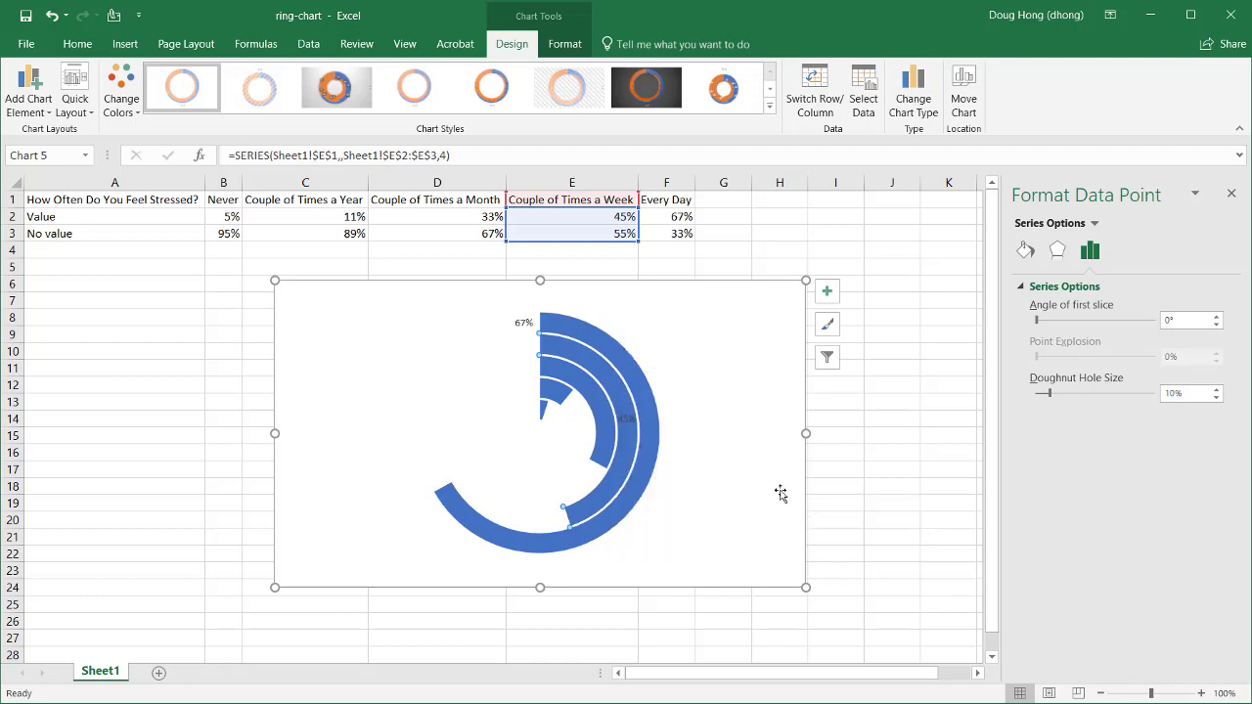
pyautogui.click(627, 416)
pyautogui.click(626, 414)
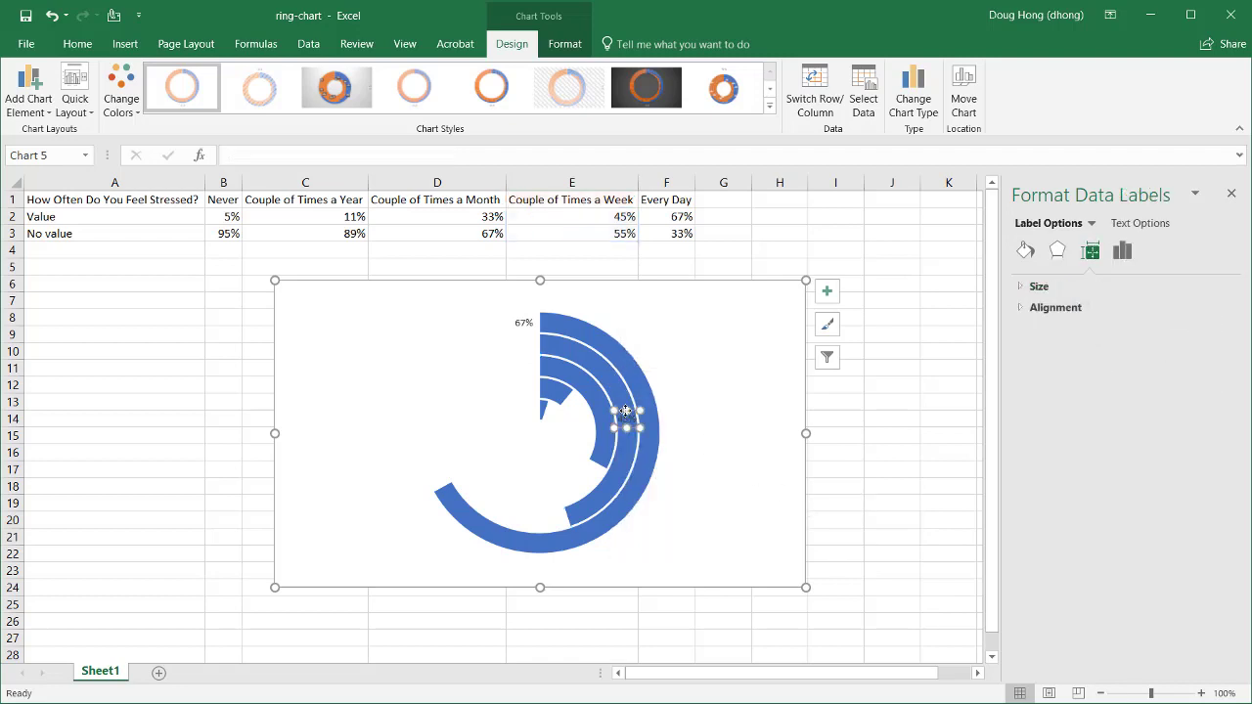
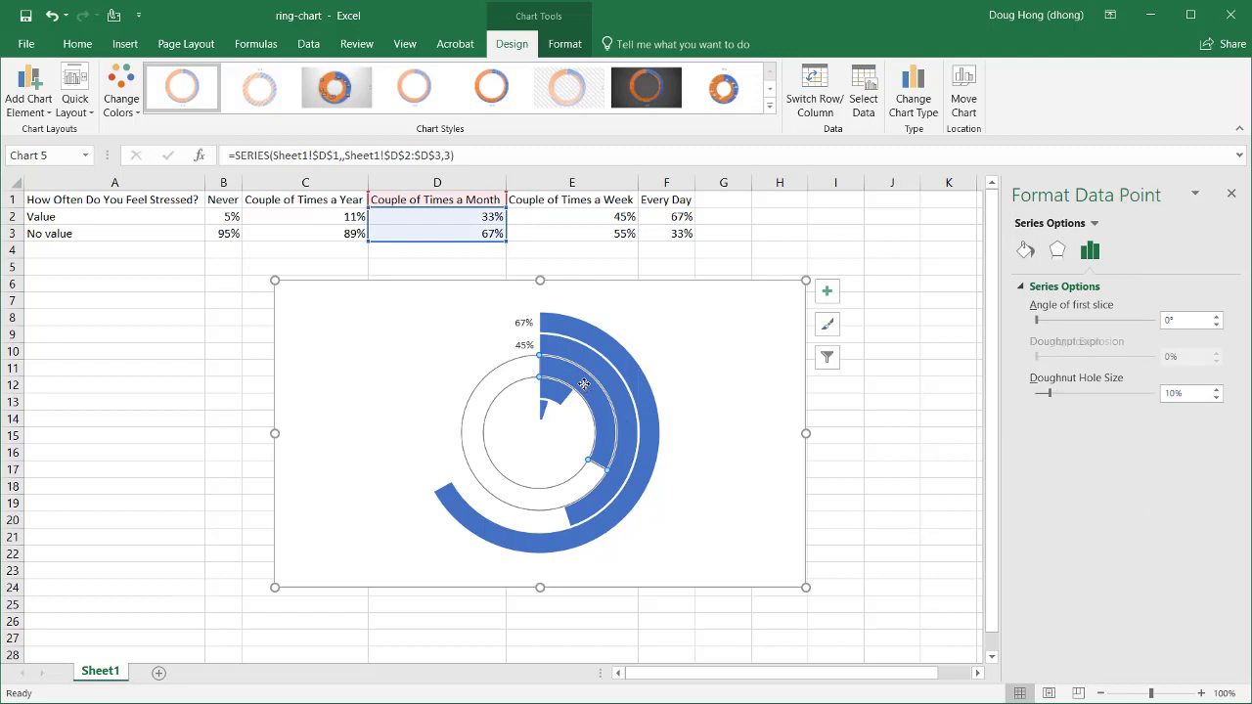
# Add a data label to the Couple of Times a Month bar and place it outside the bar's starting edge without a leader line.
pyautogui.rightClick(585, 384)
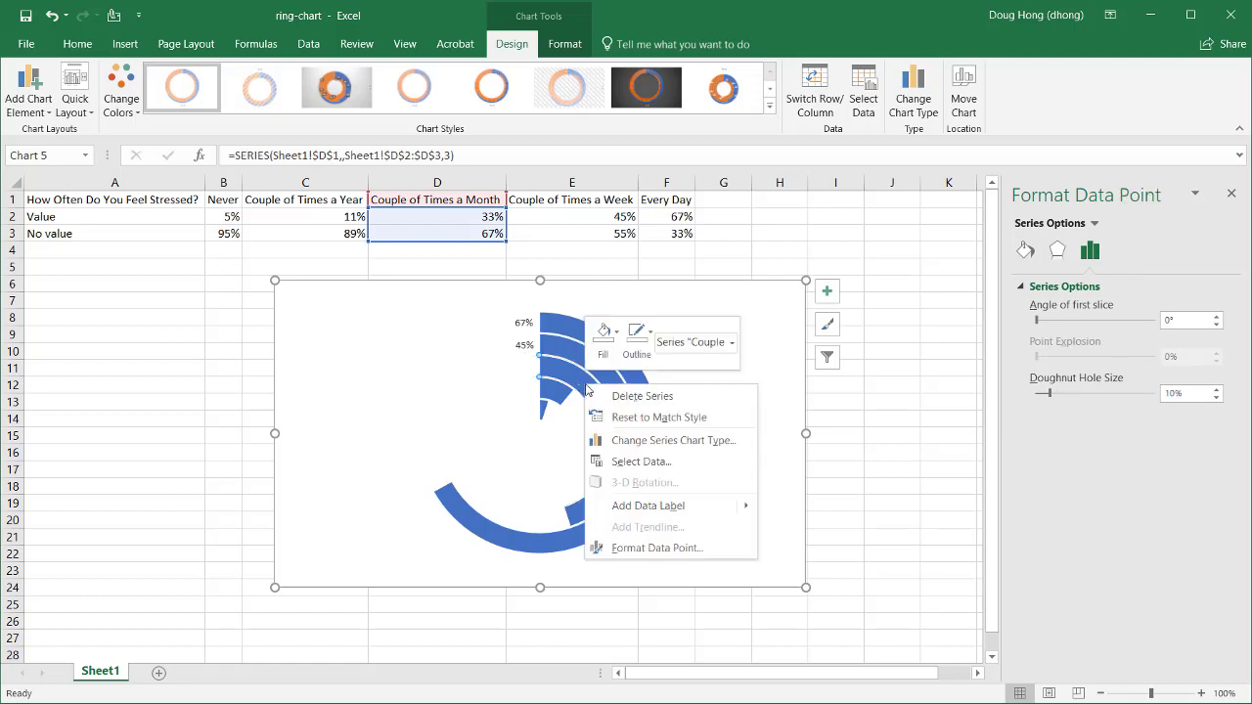
pyautogui.moveTo(747, 510)
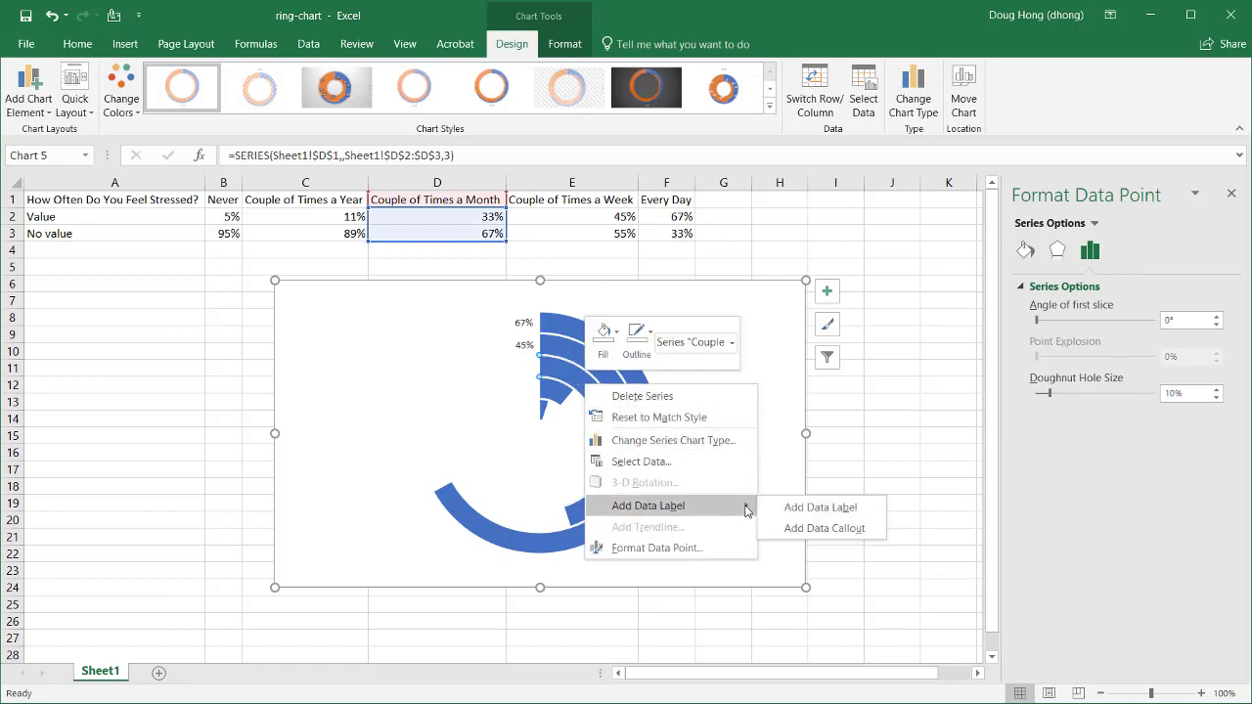
pyautogui.click(791, 507)
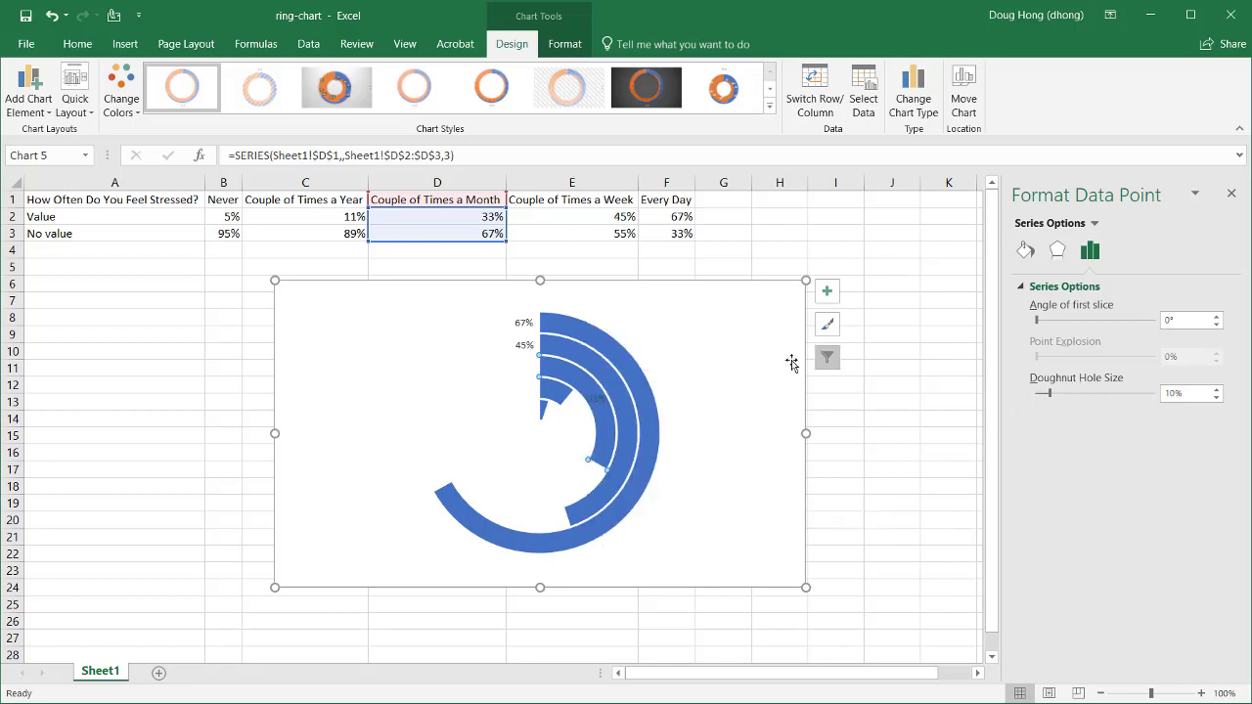
pyautogui.click(595, 398)
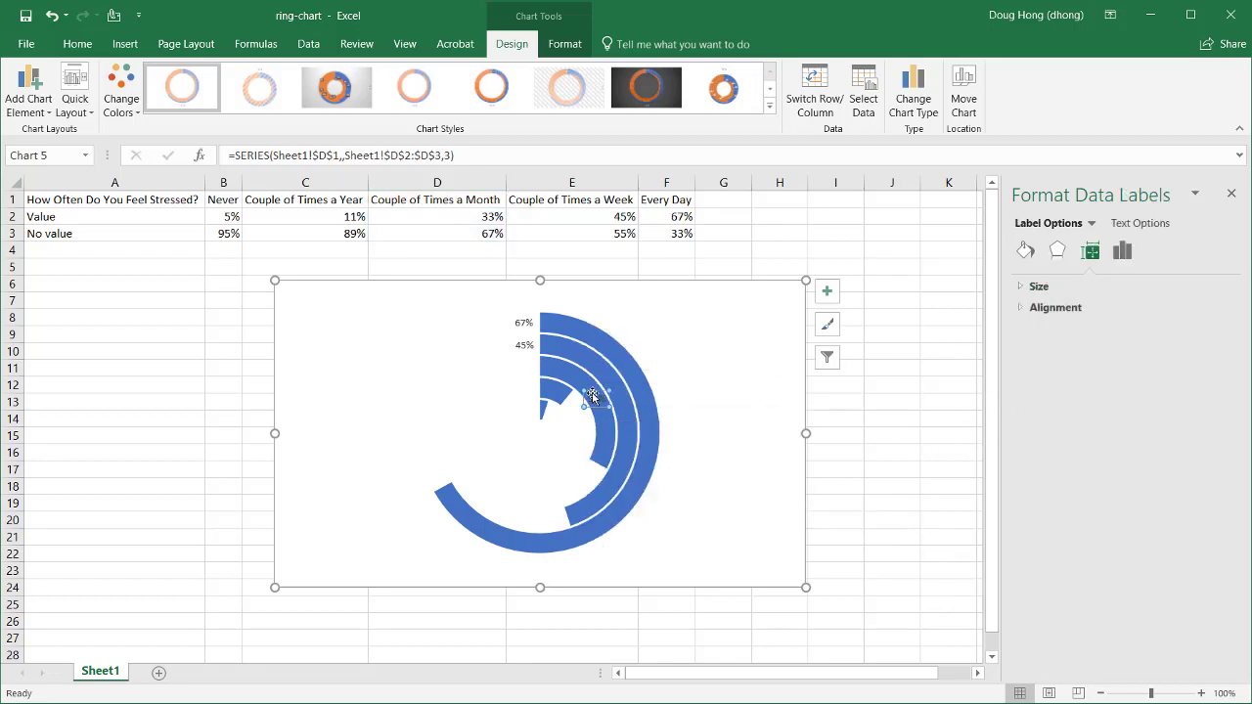
pyautogui.moveTo(595, 398); pyautogui.dragTo(522, 360)
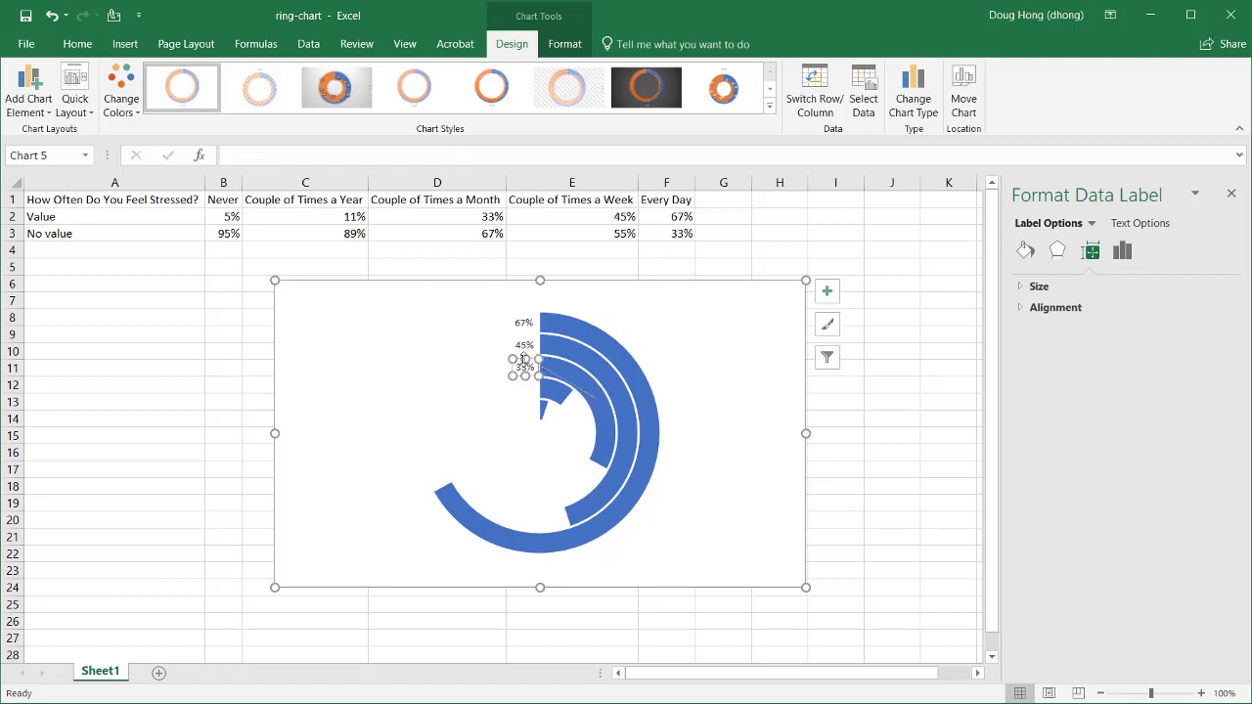
pyautogui.click(1122, 252)
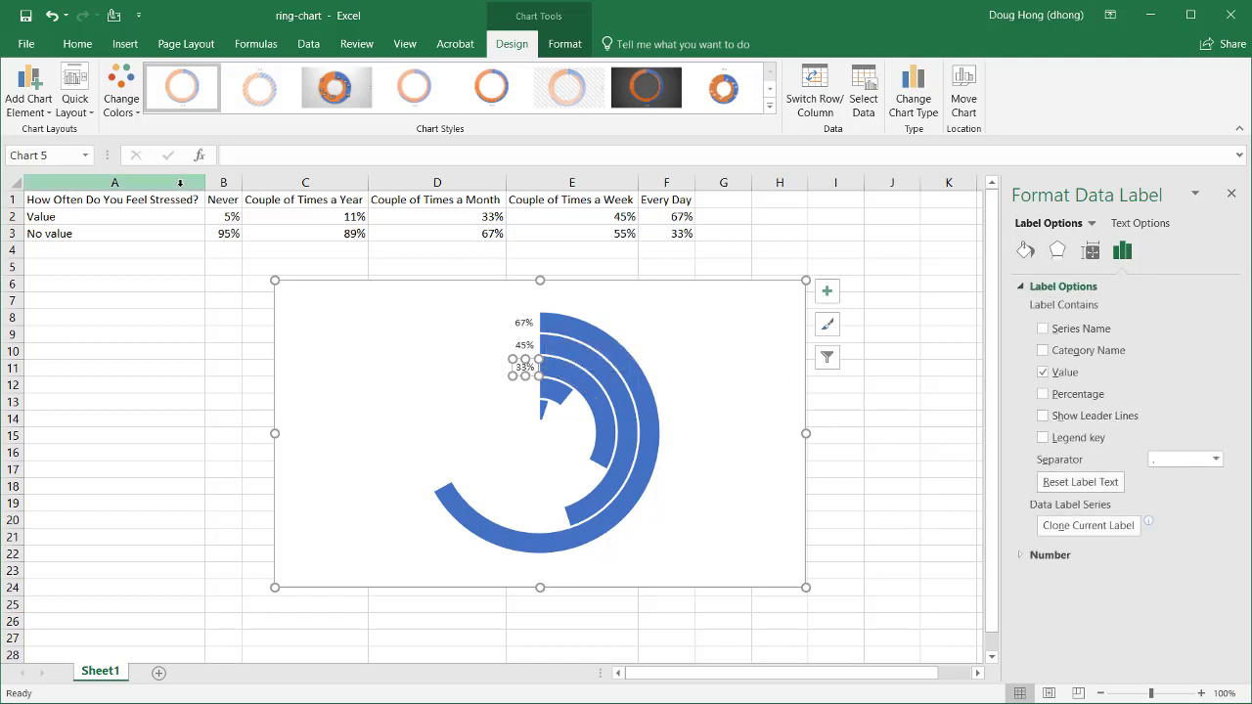
# Add the series name to the Every Day label, shift it clear of the bar and delete the extra label on the hidden slice.
pyautogui.click(523, 323)
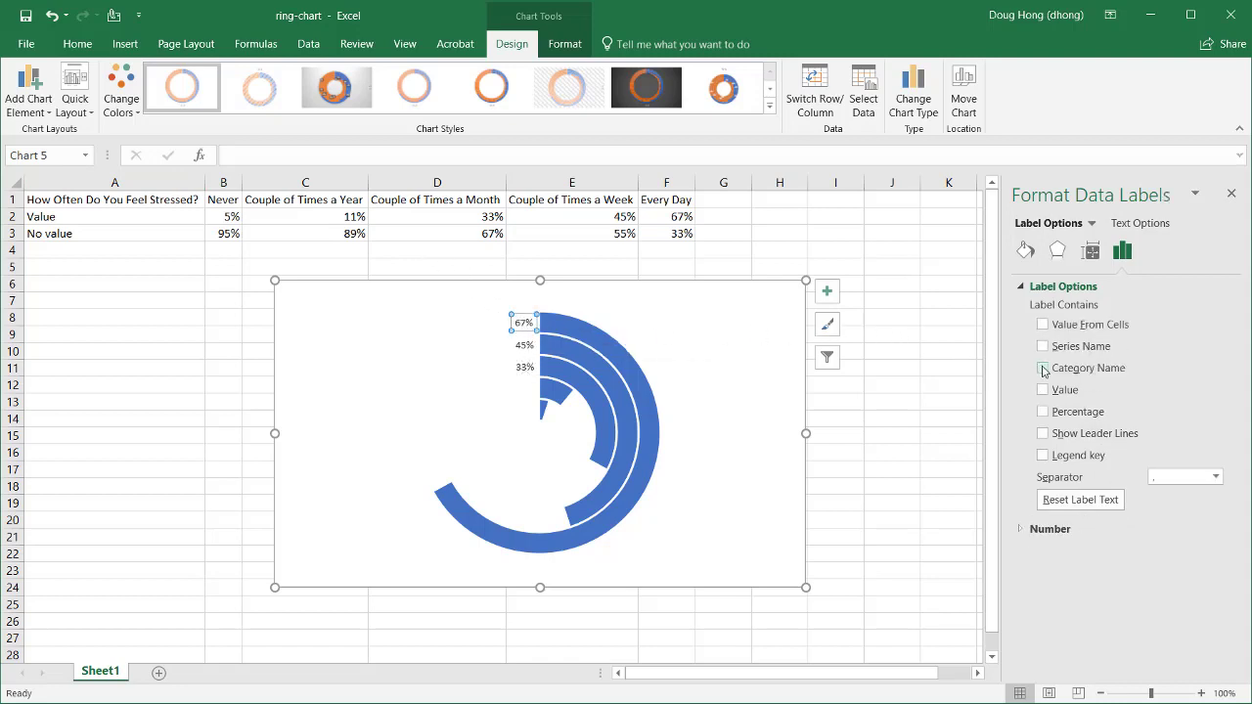
pyautogui.click(1043, 369)
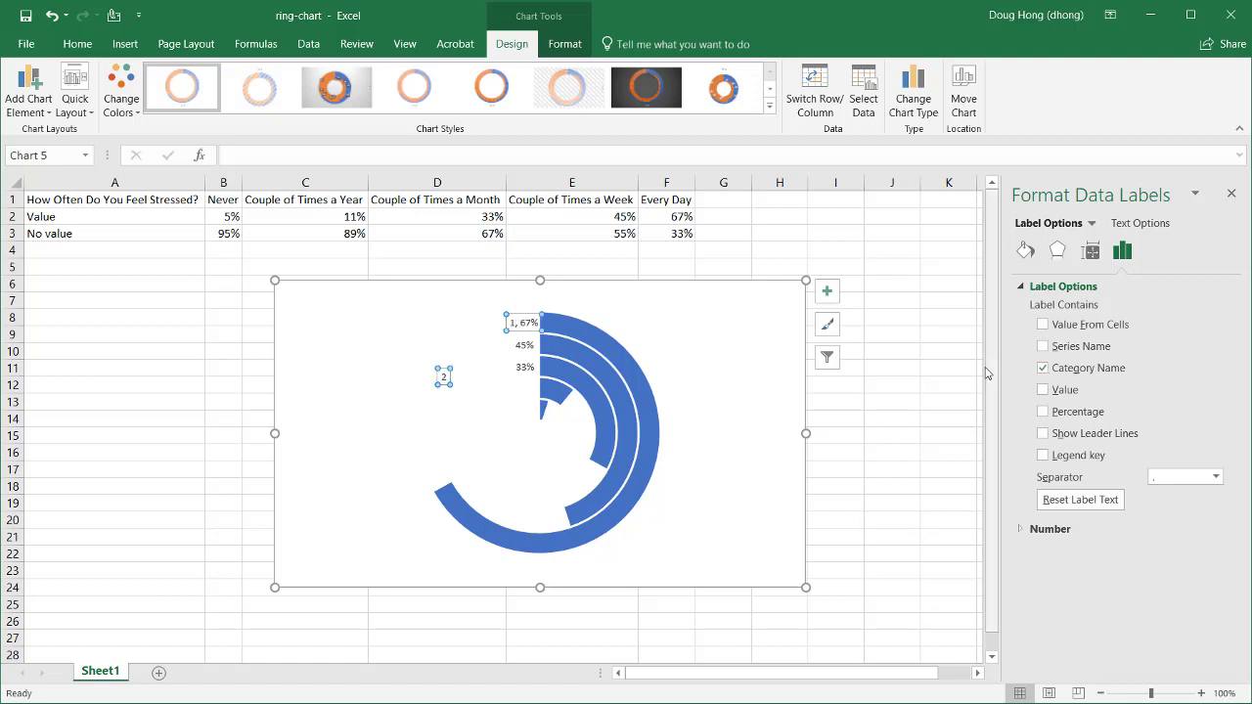
pyautogui.hotkey('ctrl', 'z')
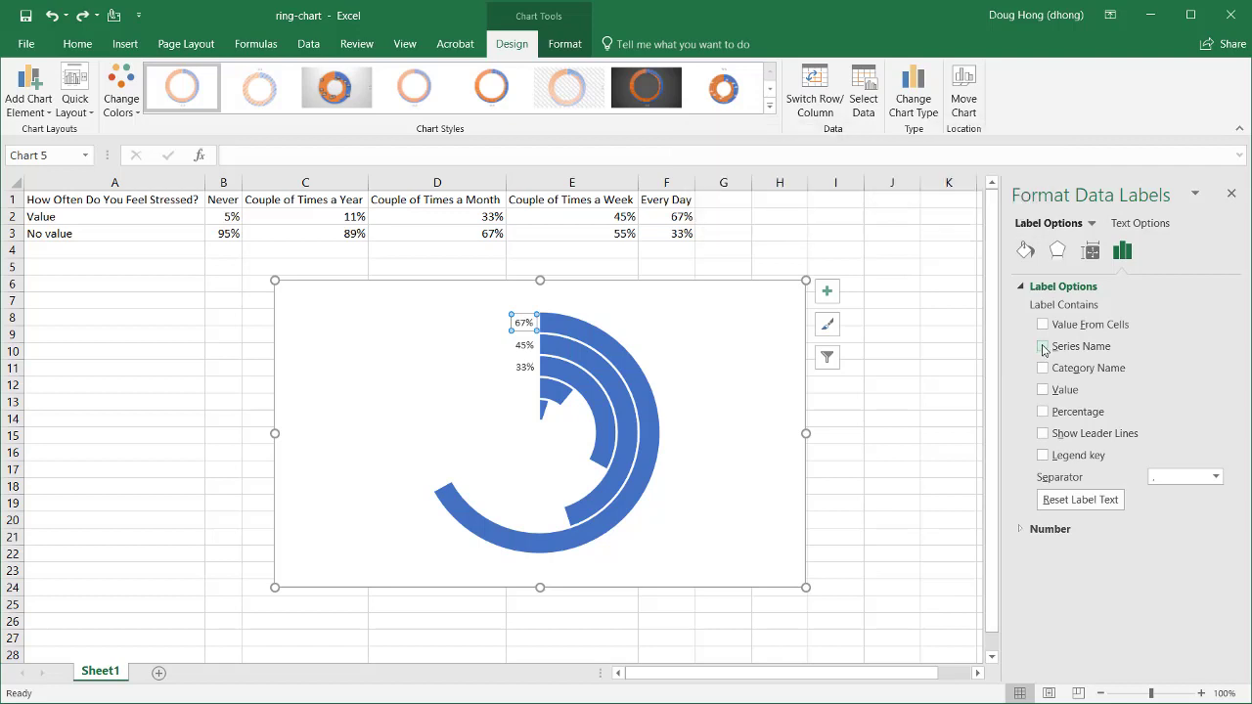
pyautogui.click(1043, 347)
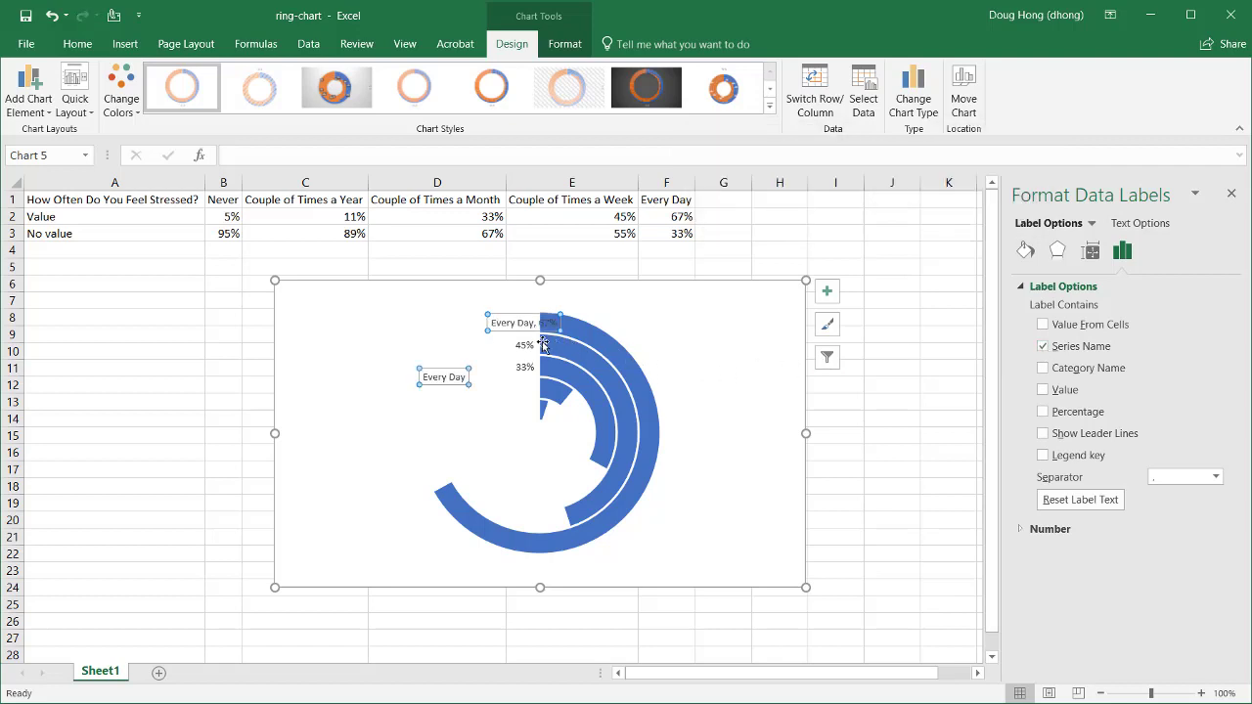
pyautogui.moveTo(500, 329); pyautogui.dragTo(474, 330)
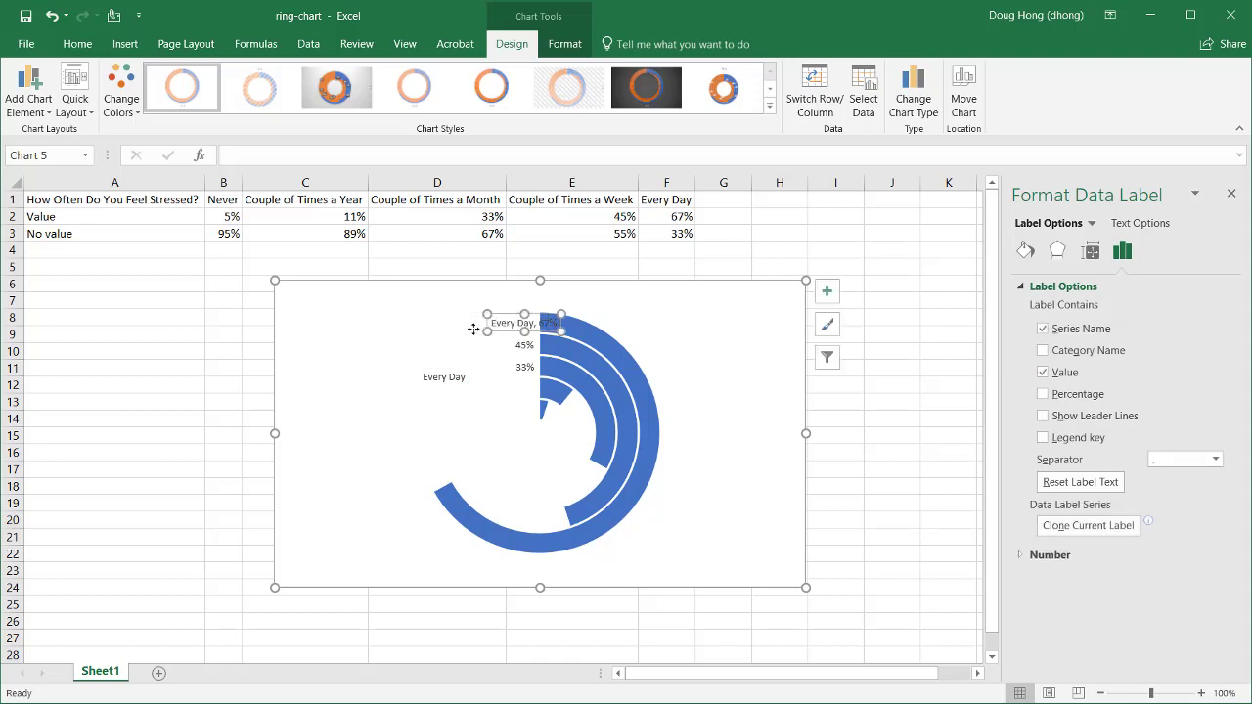
pyautogui.click(438, 377)
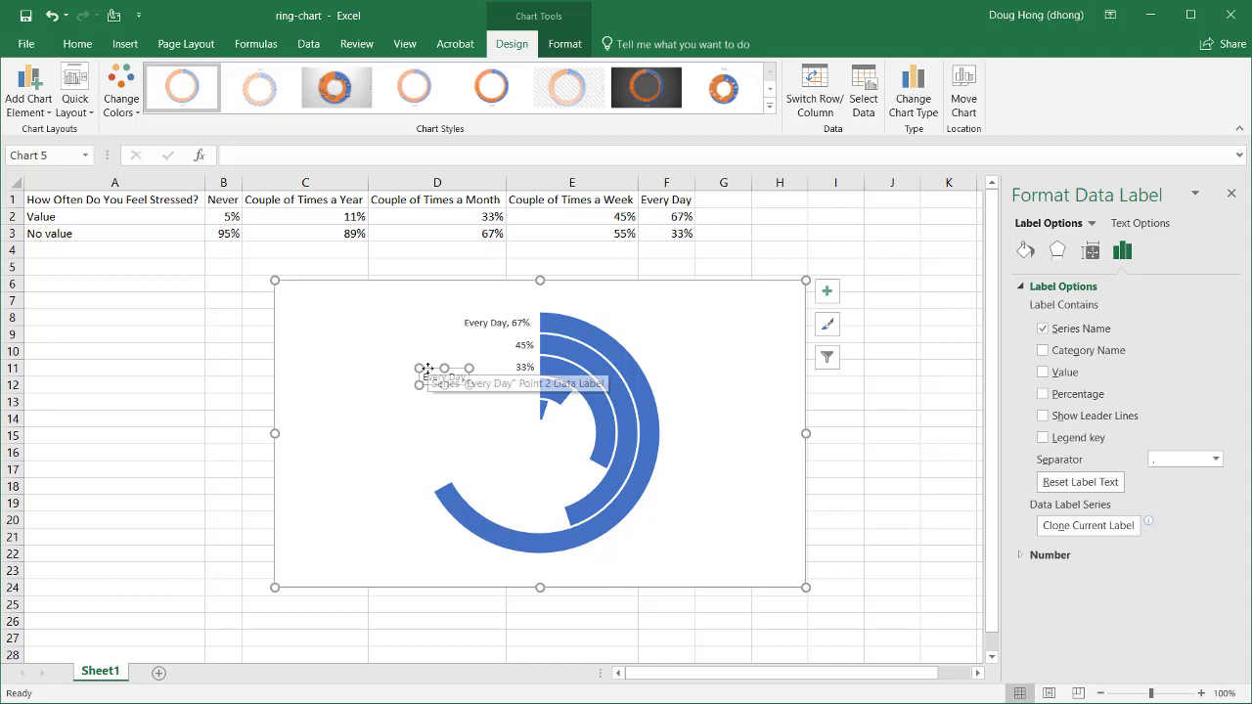
# Add the series name to the Couple of Times a Week label only and fit it on one line beside its bar.
pyautogui.click(525, 345)
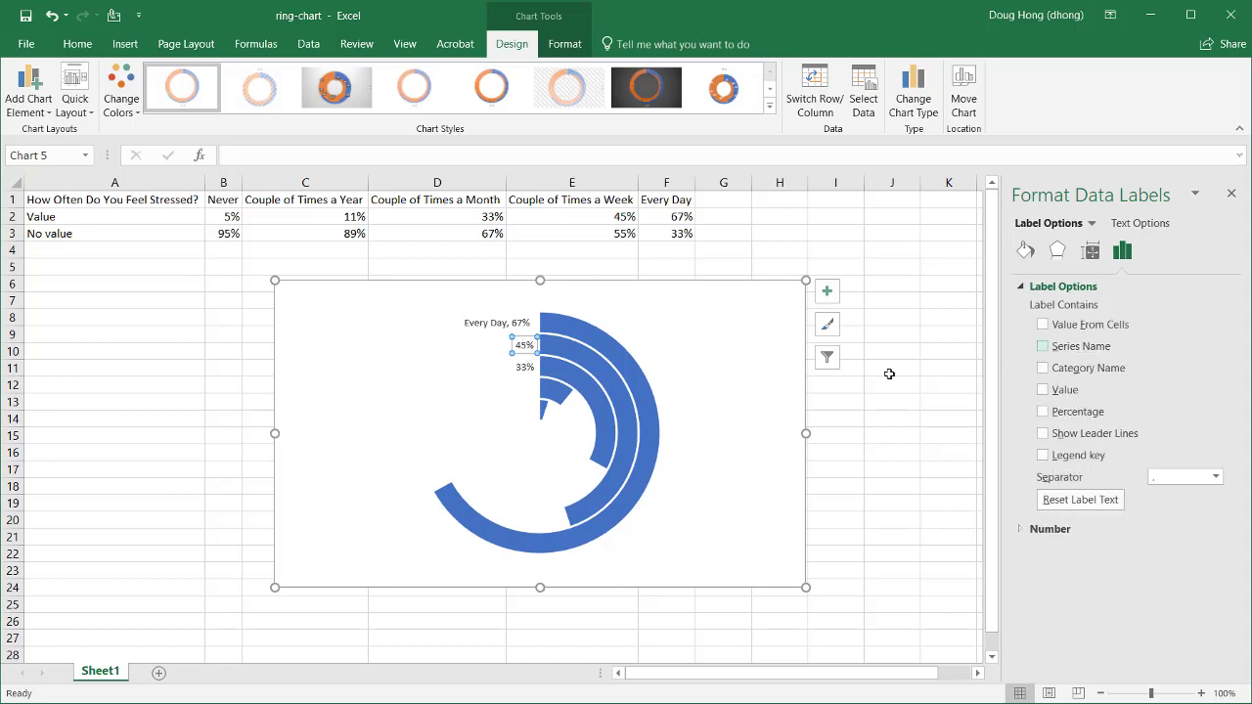
pyautogui.click(525, 350)
pyautogui.click(524, 349)
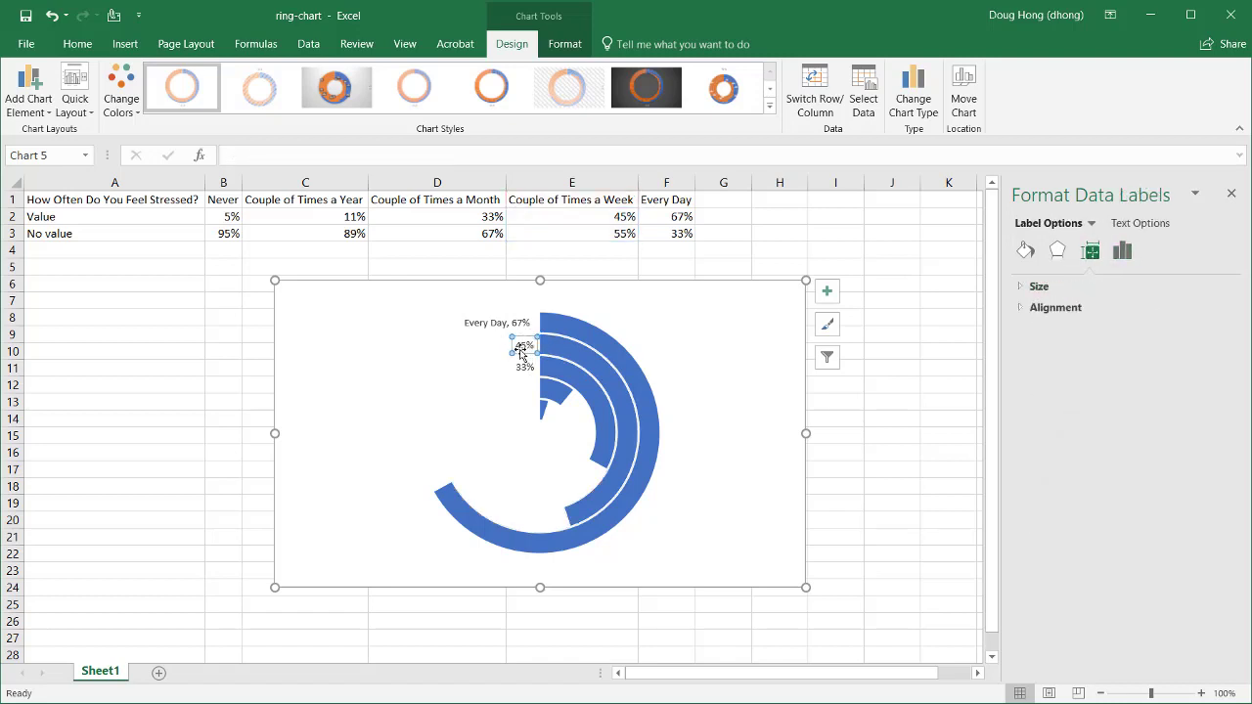
pyautogui.click(520, 351)
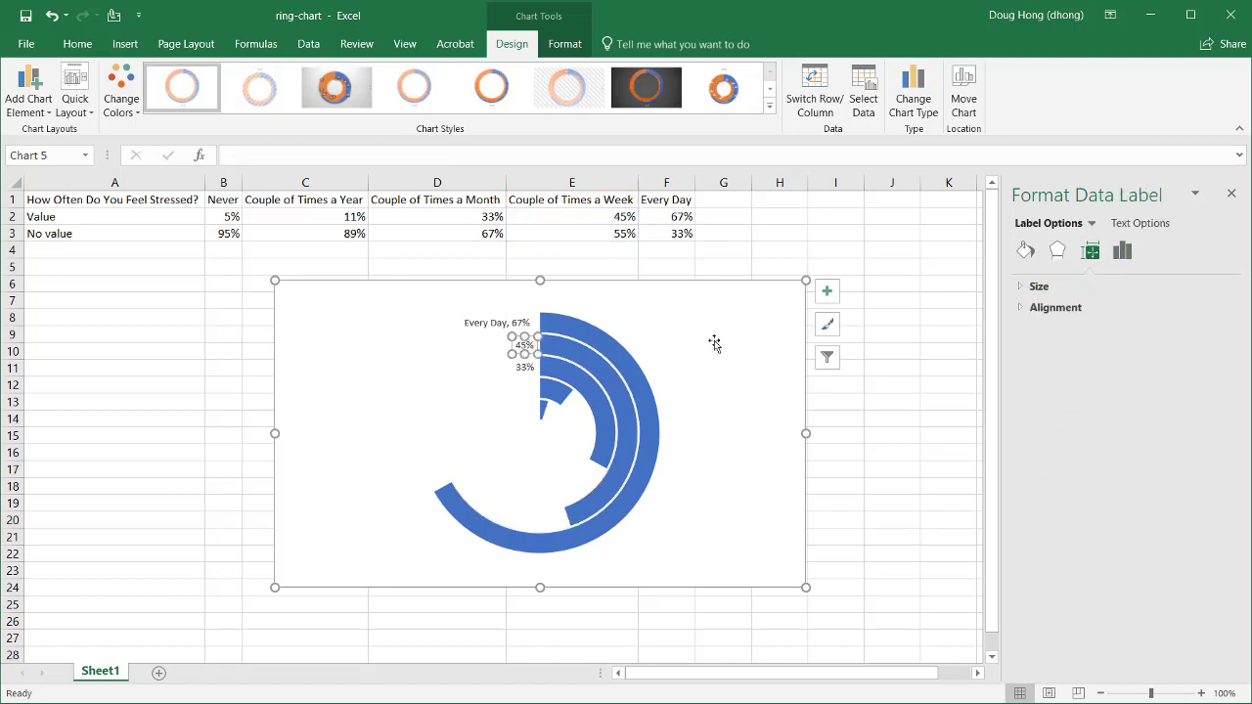
pyautogui.click(1124, 251)
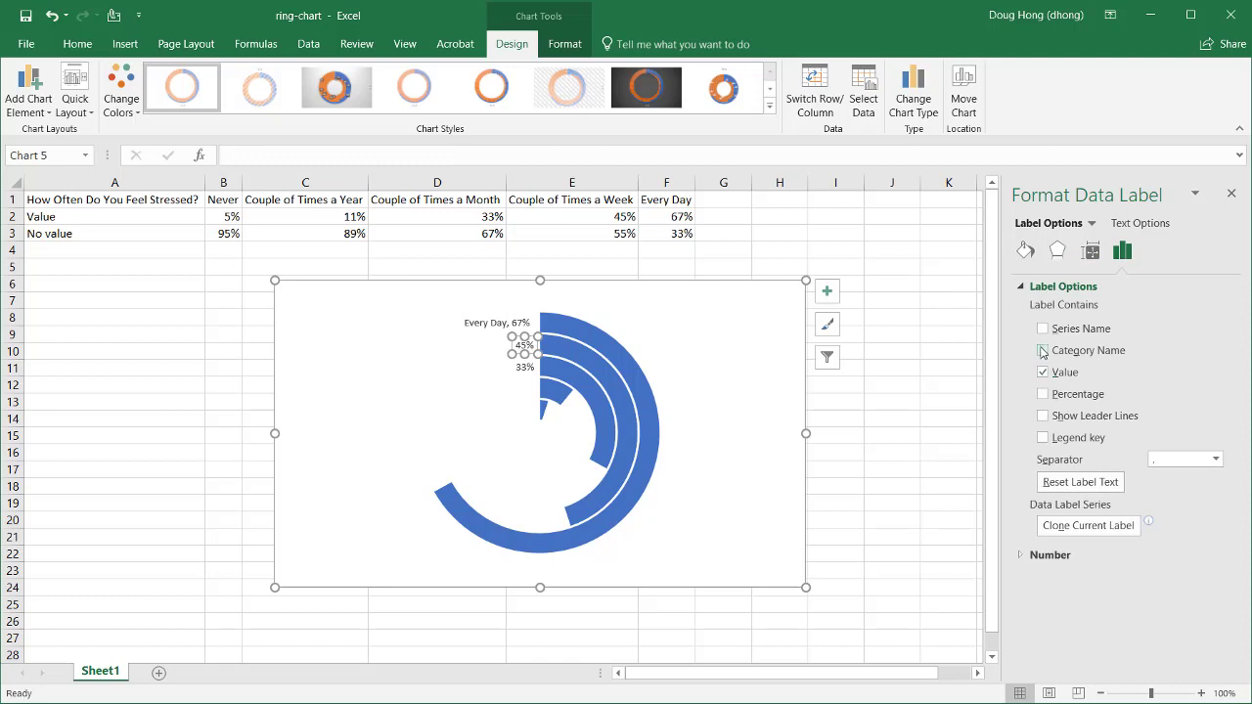
pyautogui.click(1043, 330)
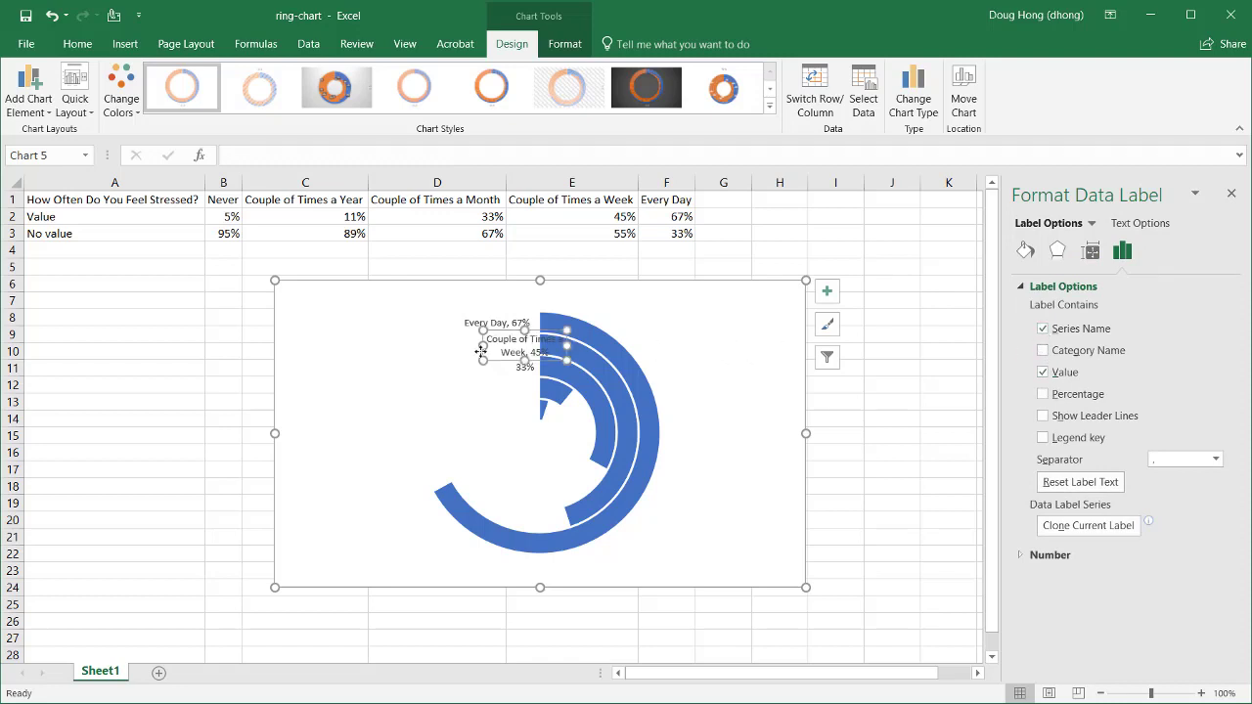
pyautogui.moveTo(479, 347); pyautogui.dragTo(421, 346)
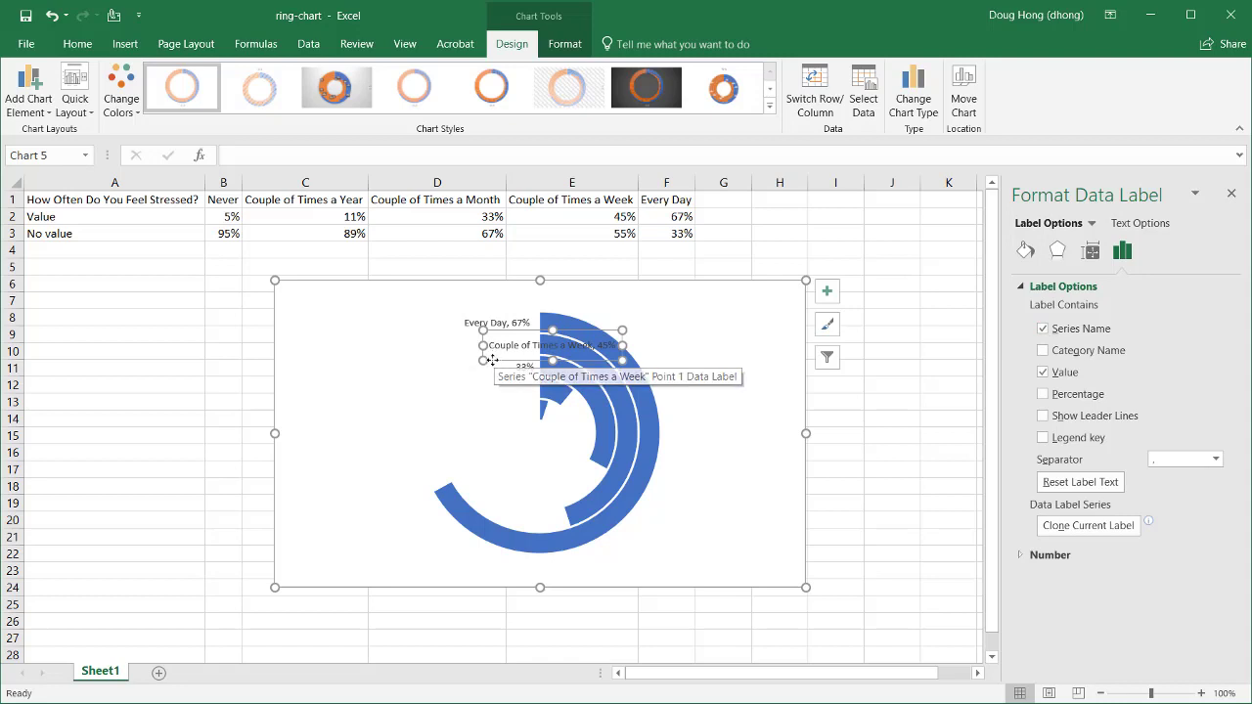
pyautogui.moveTo(495, 360); pyautogui.dragTo(409, 361)
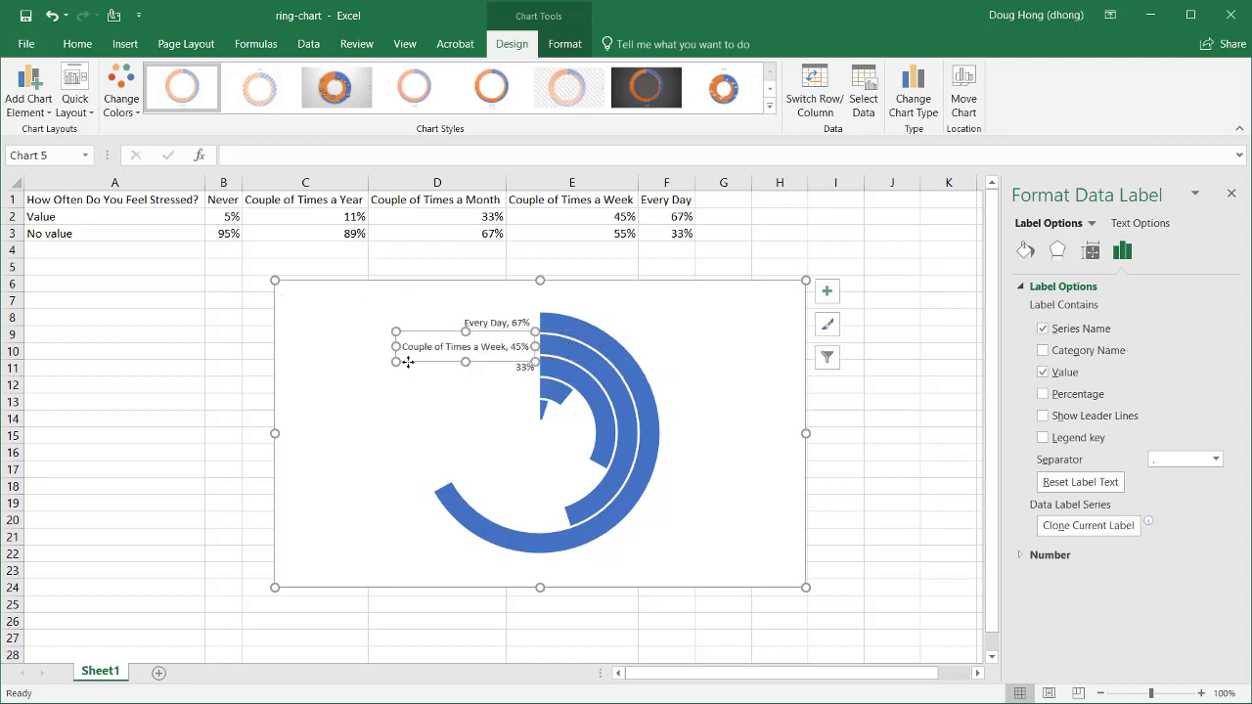
# Include the series name in the Couple of Times a Month label and position it on one line beside its bar.
pyautogui.click(523, 369)
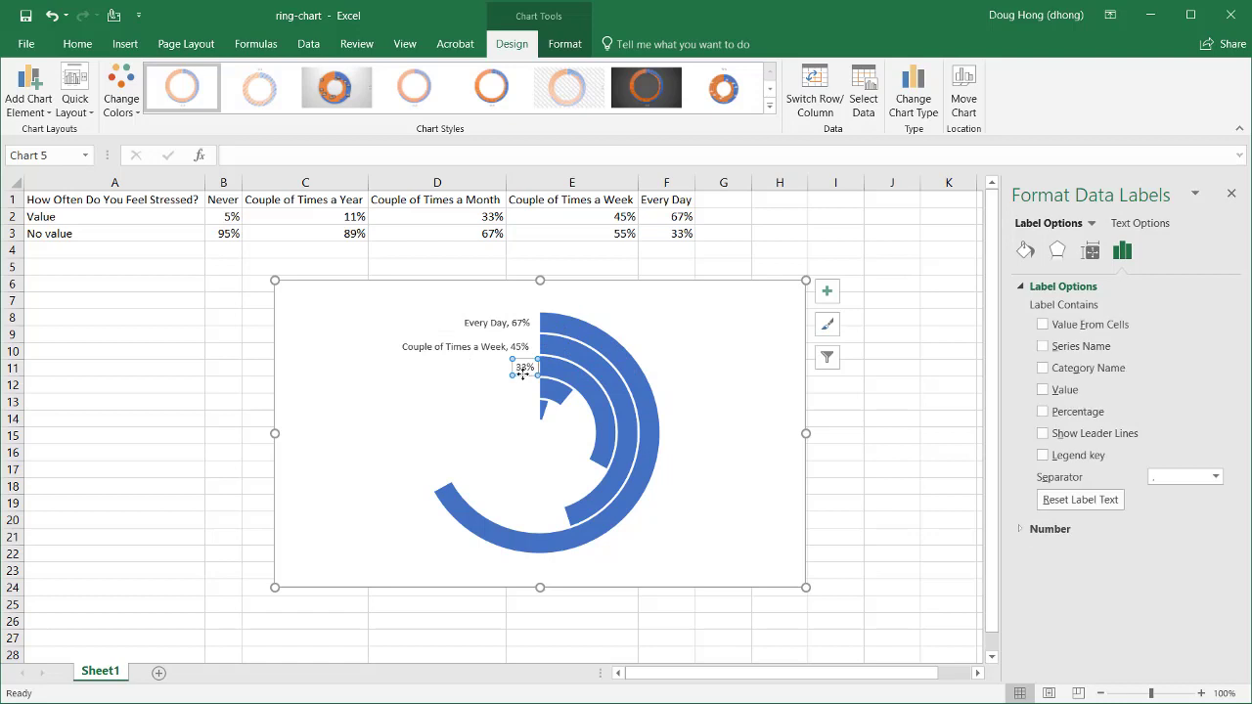
pyautogui.click(522, 370)
pyautogui.click(1042, 329)
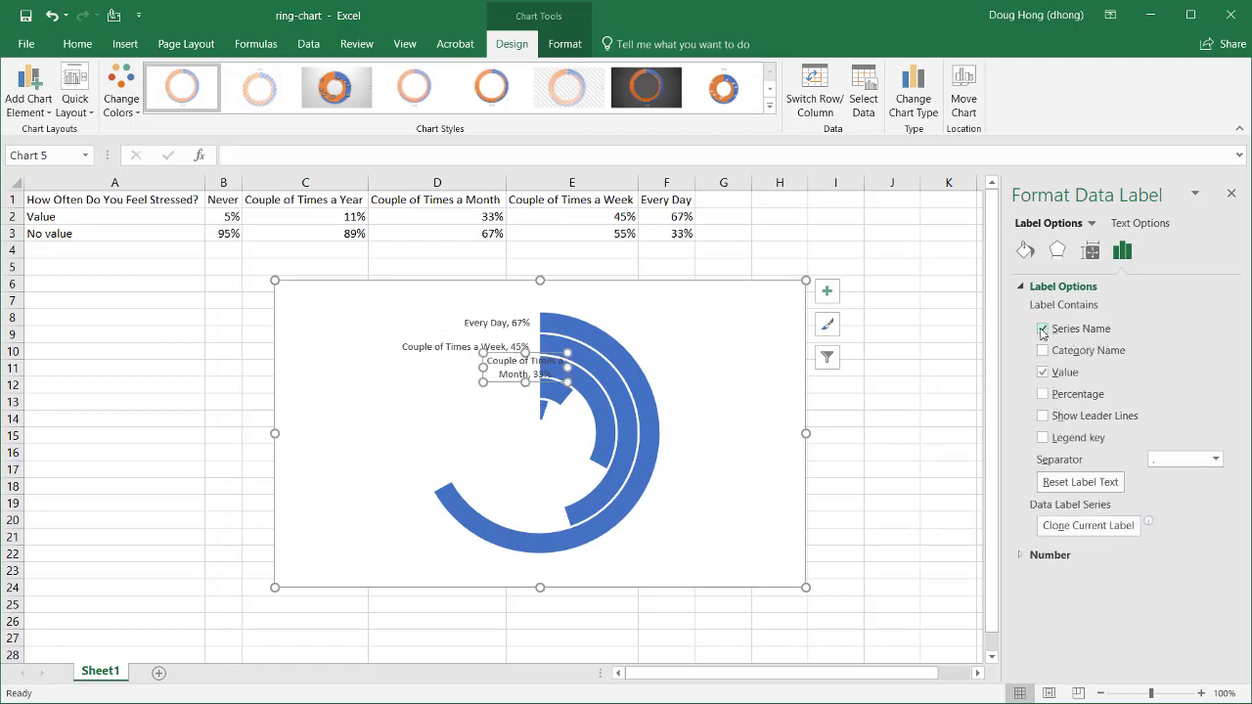
pyautogui.moveTo(479, 382); pyautogui.dragTo(381, 385)
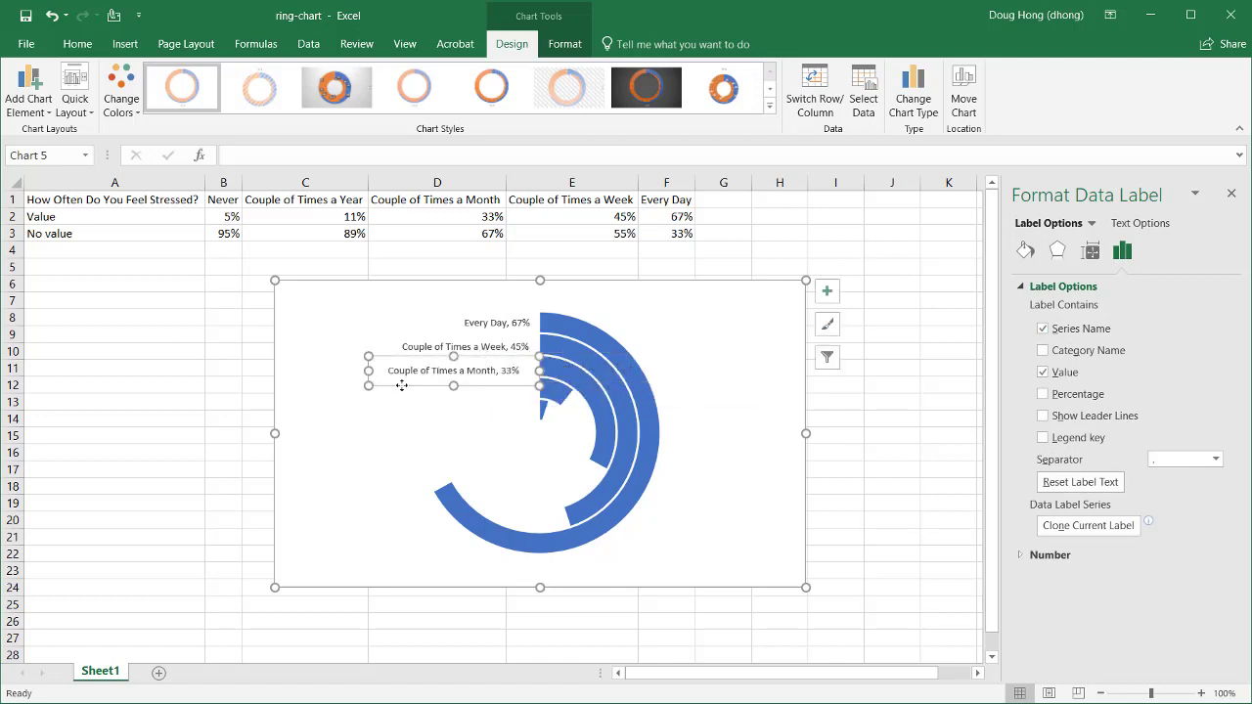
pyautogui.moveTo(466, 387); pyautogui.dragTo(475, 384)
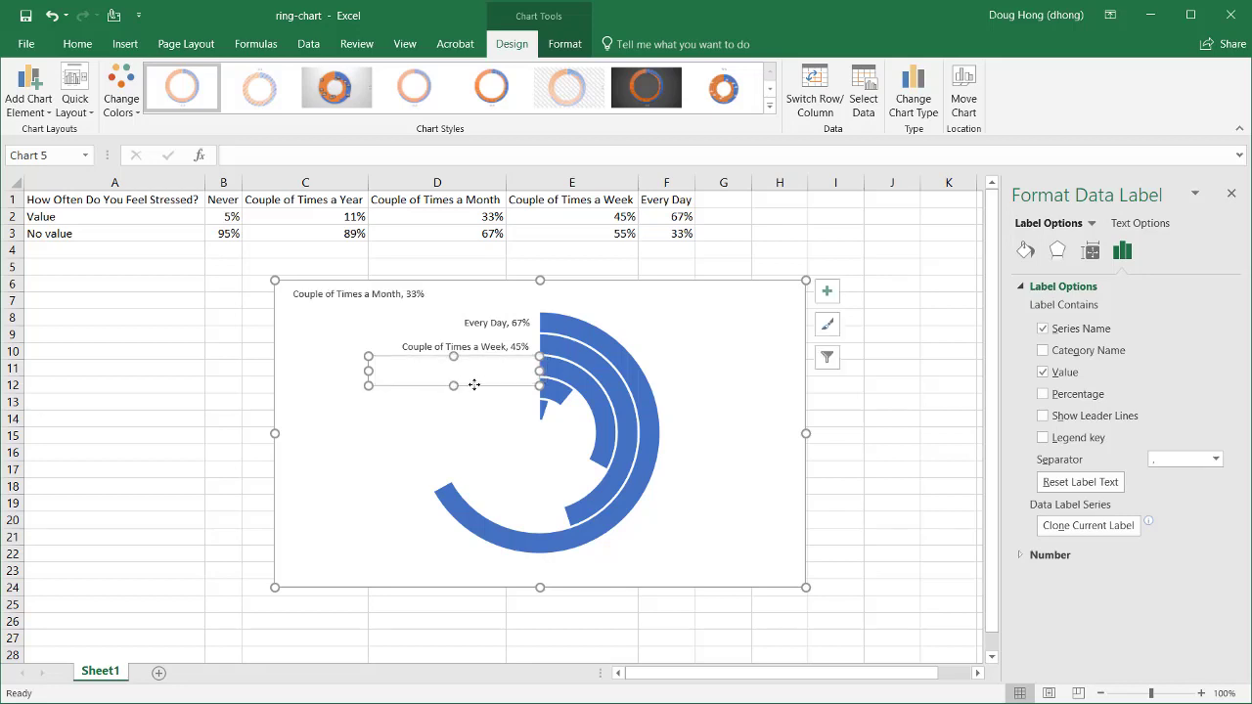
# Add a data label to the blue Couple of Times a Year bar.
pyautogui.click(552, 396)
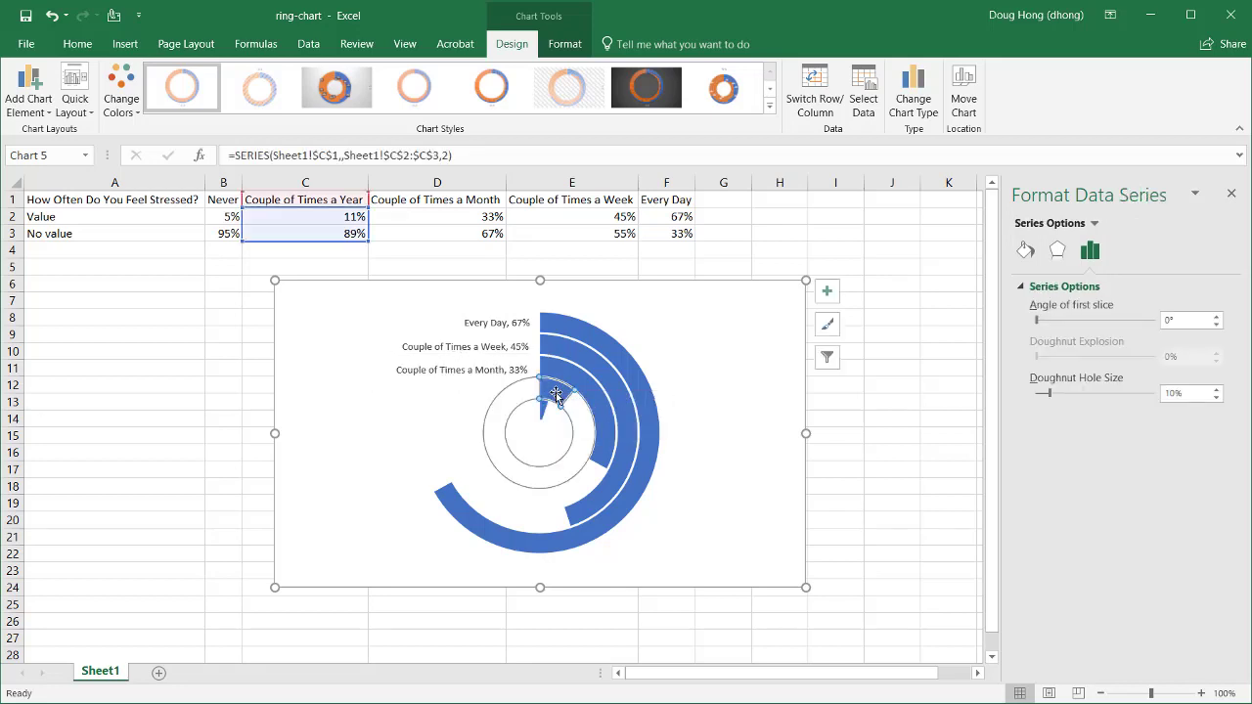
pyautogui.click(556, 393)
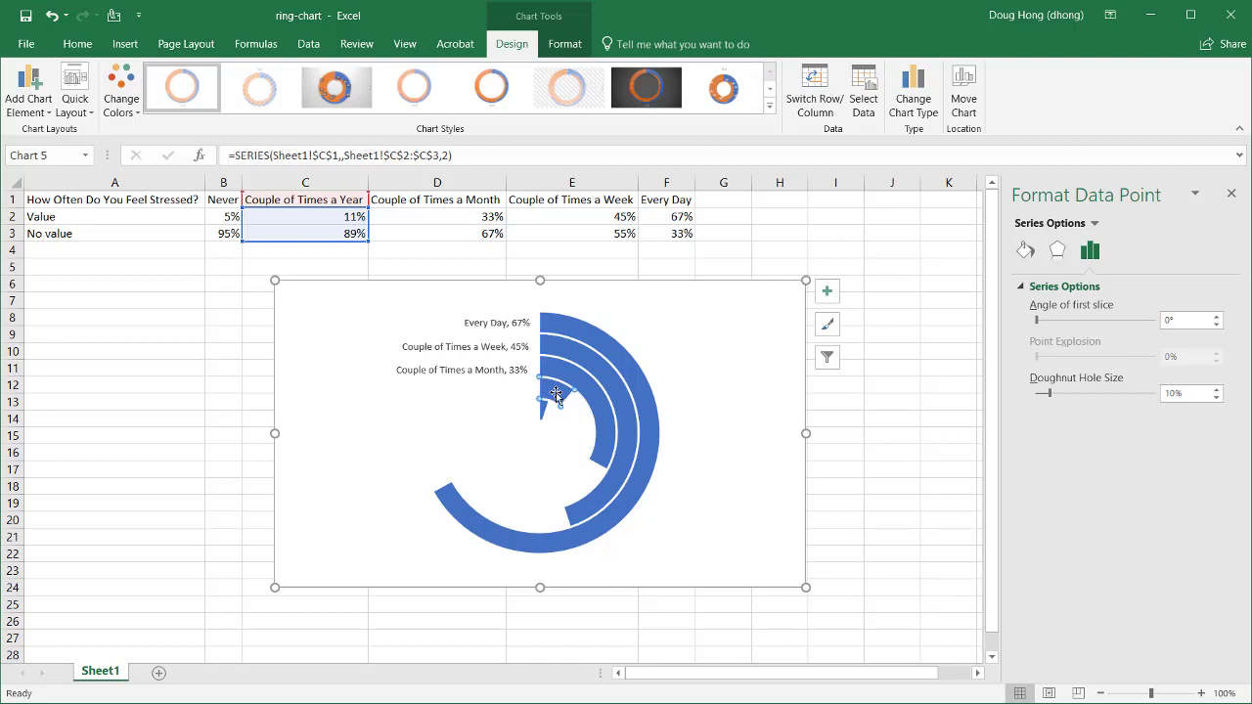
pyautogui.rightClick(556, 393)
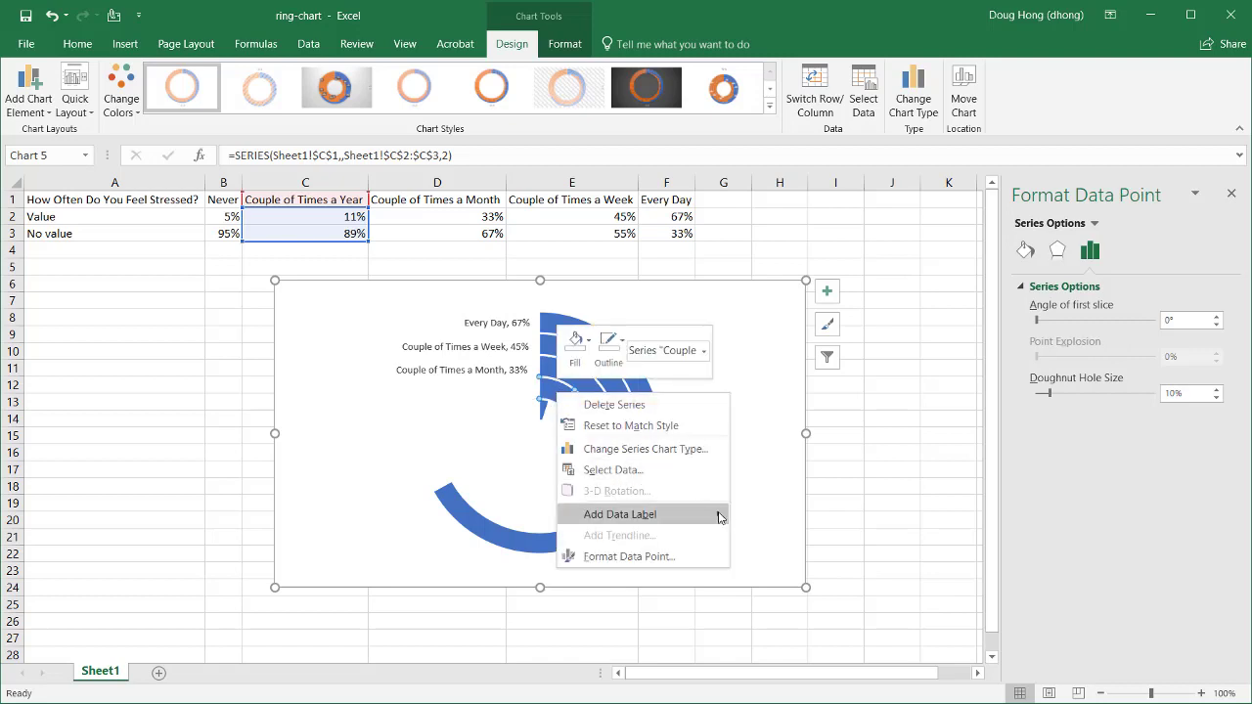
pyautogui.click(756, 516)
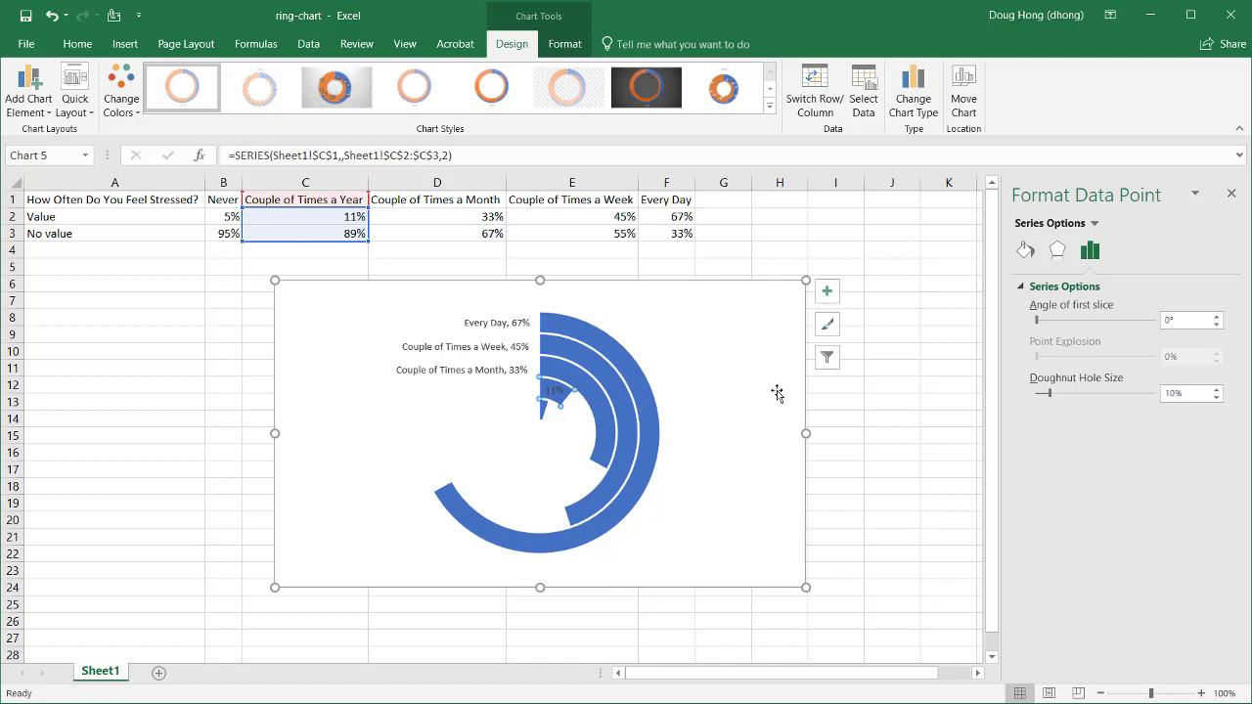
# Move the Couple of Times a Year label beside its bar, without leader lines, and include the series name on one line.
pyautogui.click(551, 396)
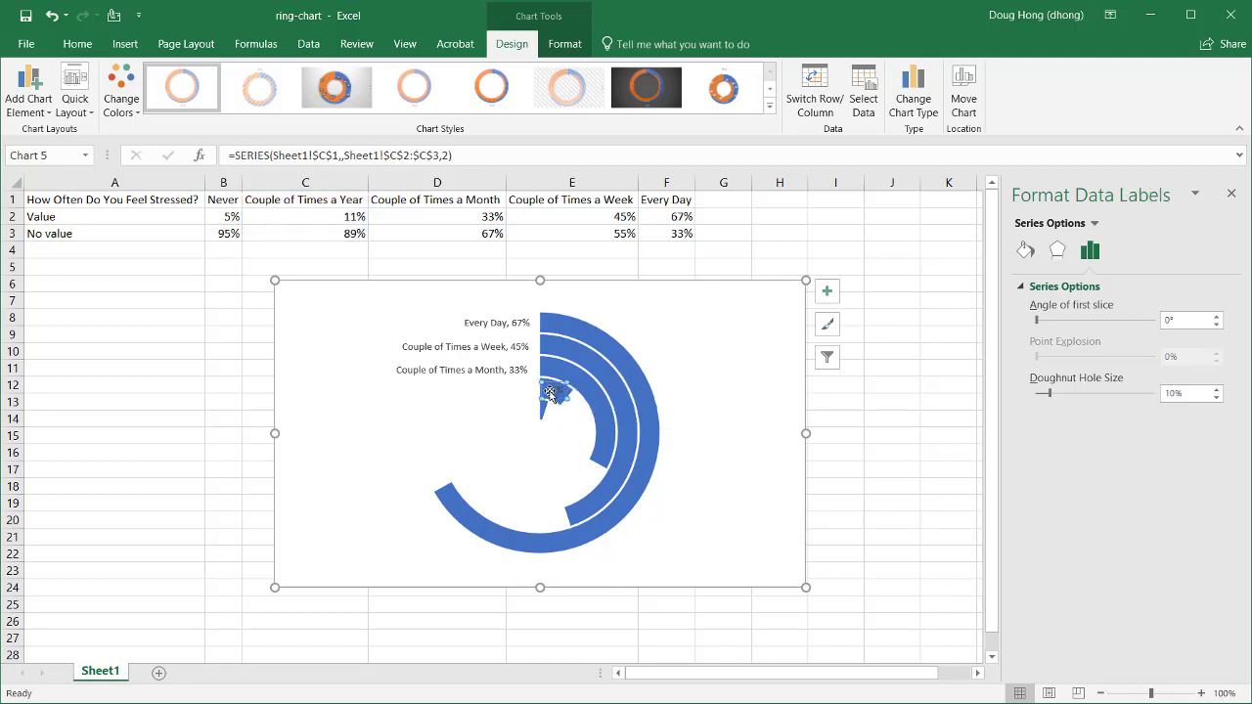
pyautogui.moveTo(551, 399); pyautogui.dragTo(508, 395)
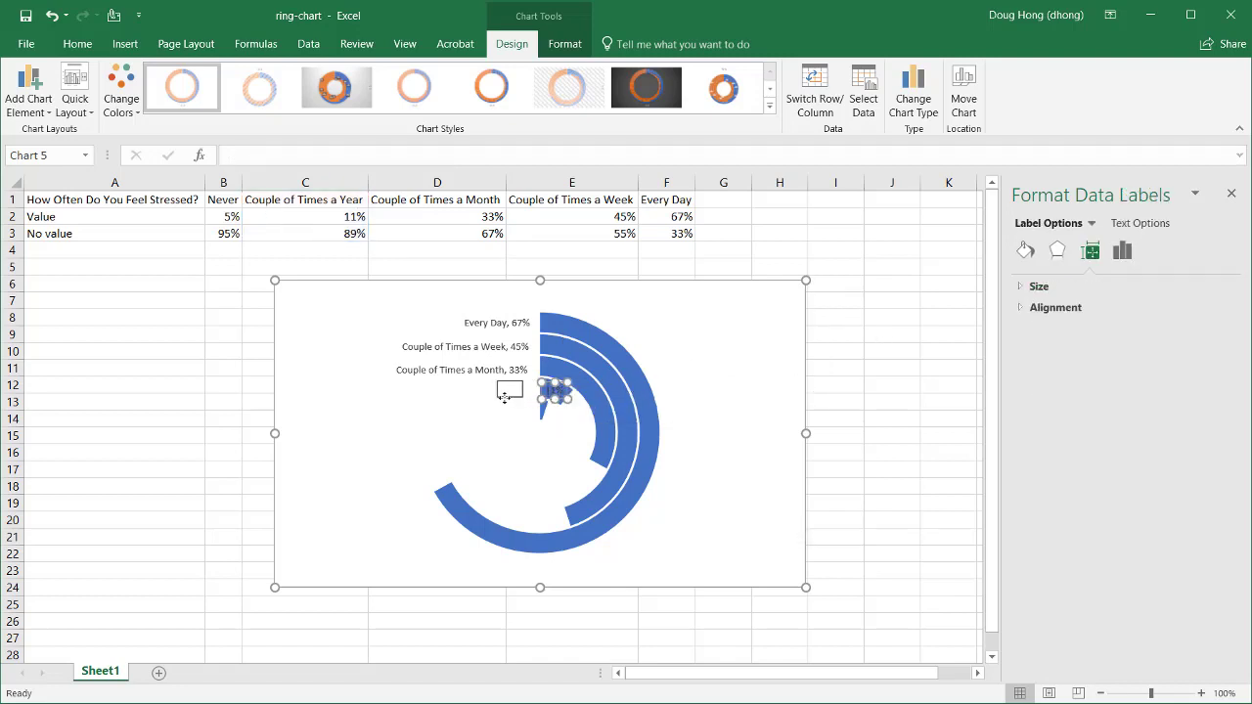
pyautogui.click(1122, 251)
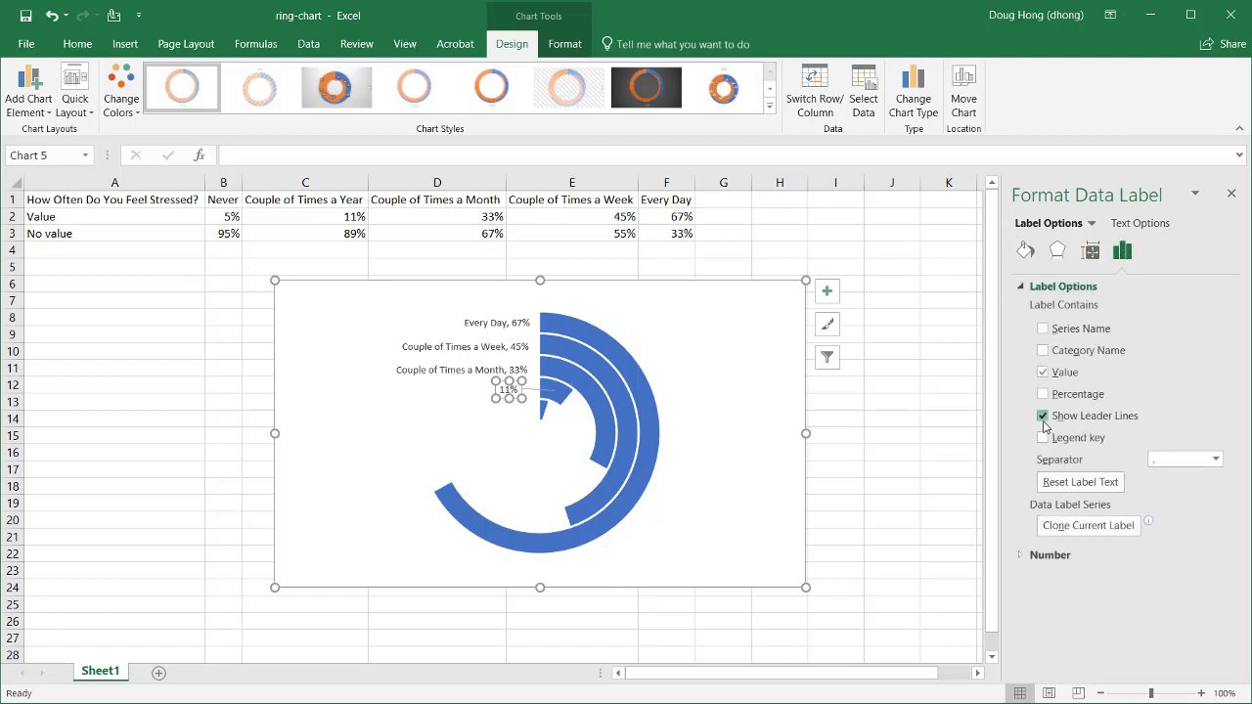
pyautogui.click(1043, 419)
pyautogui.click(1043, 330)
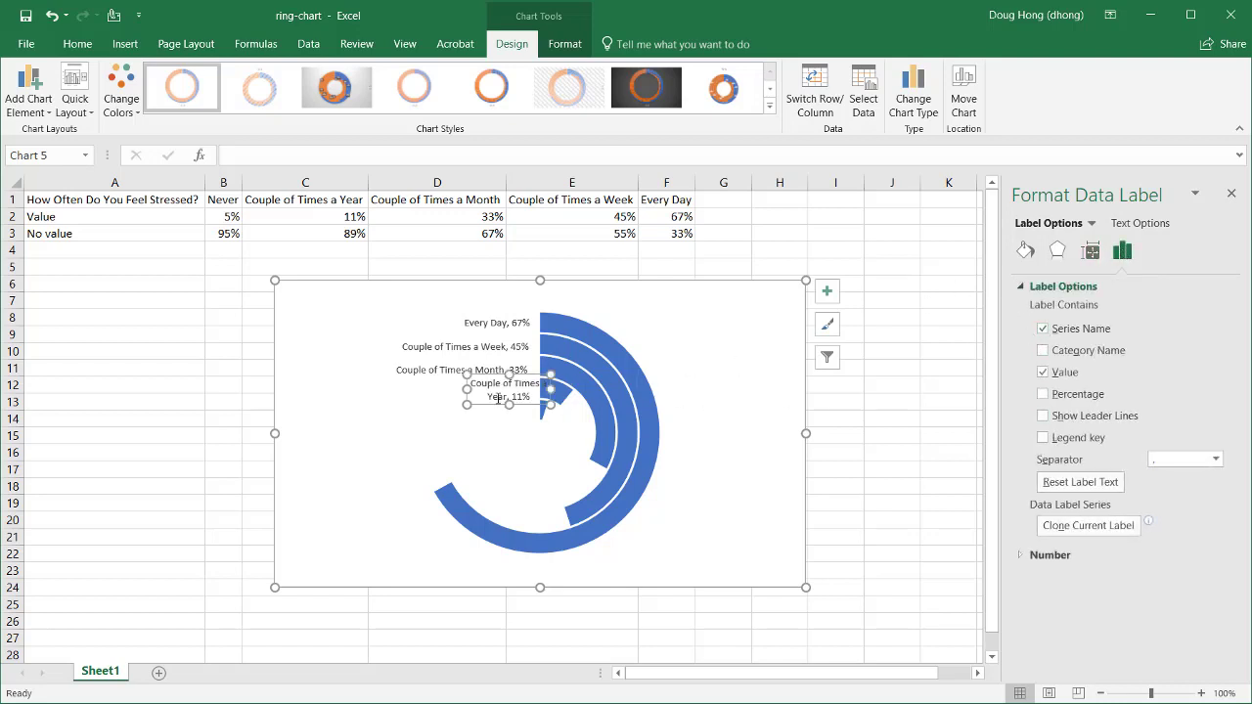
pyautogui.moveTo(467, 390); pyautogui.dragTo(397, 388)
pyautogui.moveTo(477, 401); pyautogui.dragTo(402, 405)
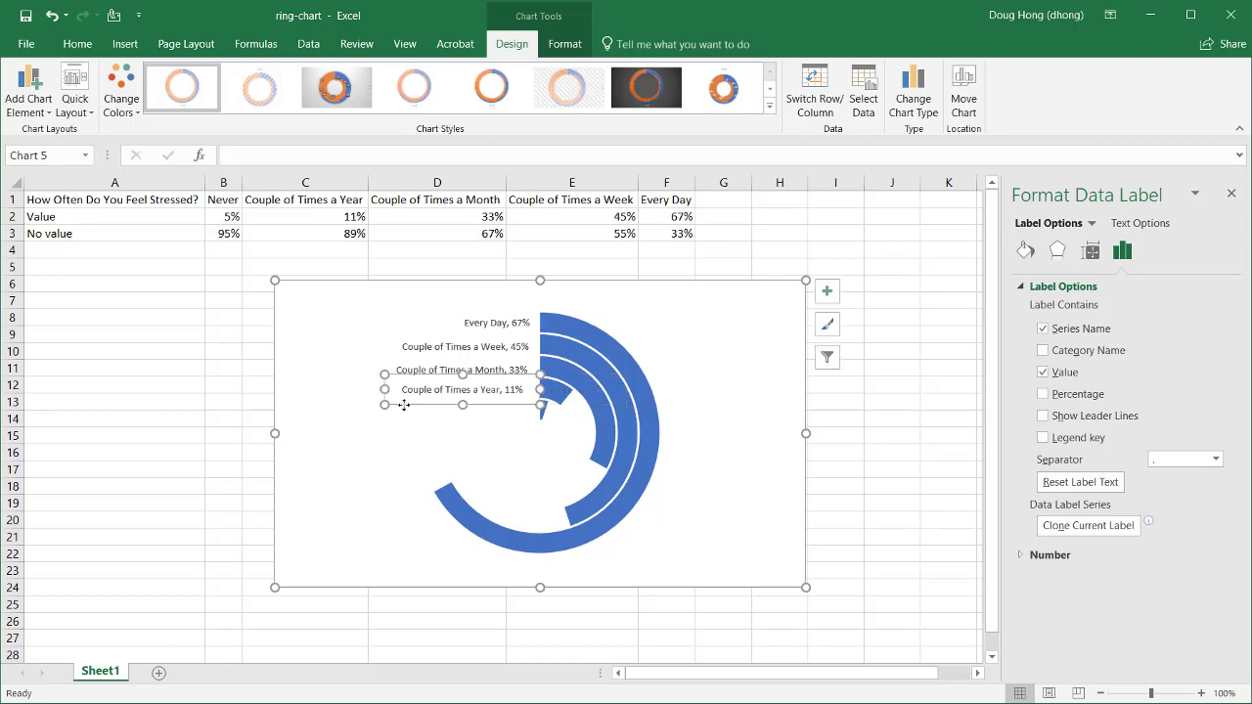
# Add a data label to the blue slice of the innermost Never ring.
pyautogui.click(543, 409)
pyautogui.click(543, 409)
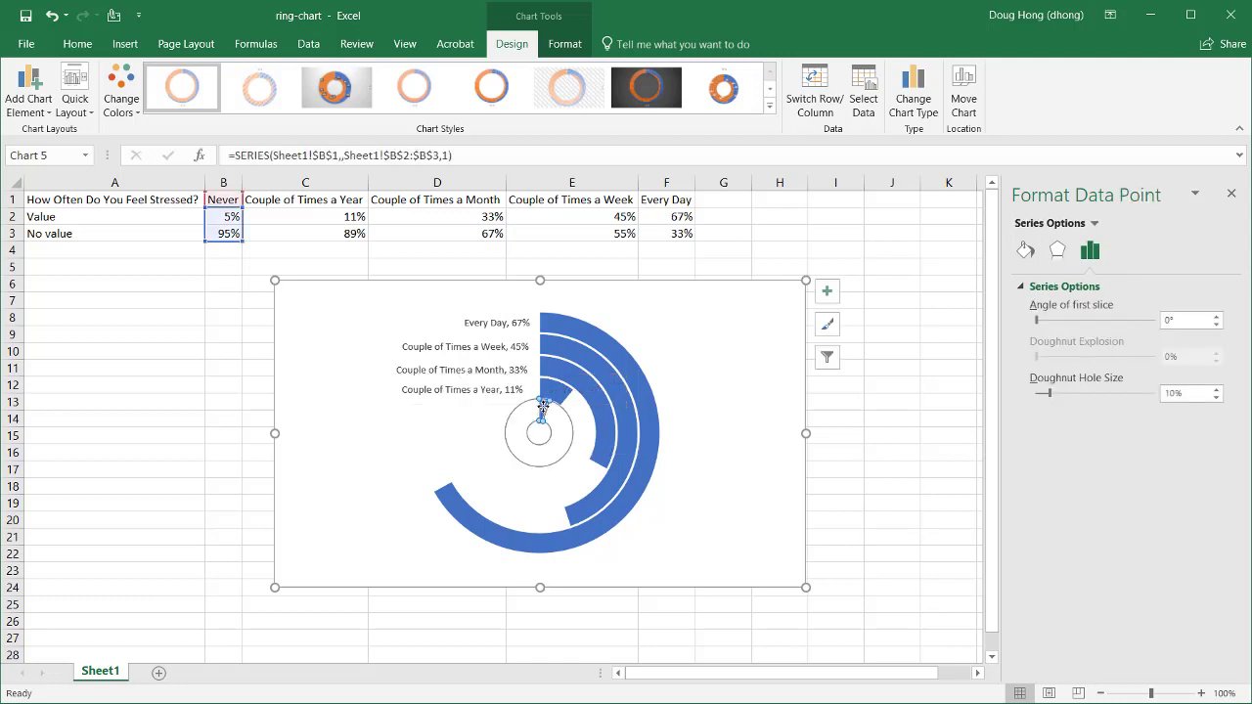
pyautogui.rightClick(543, 409)
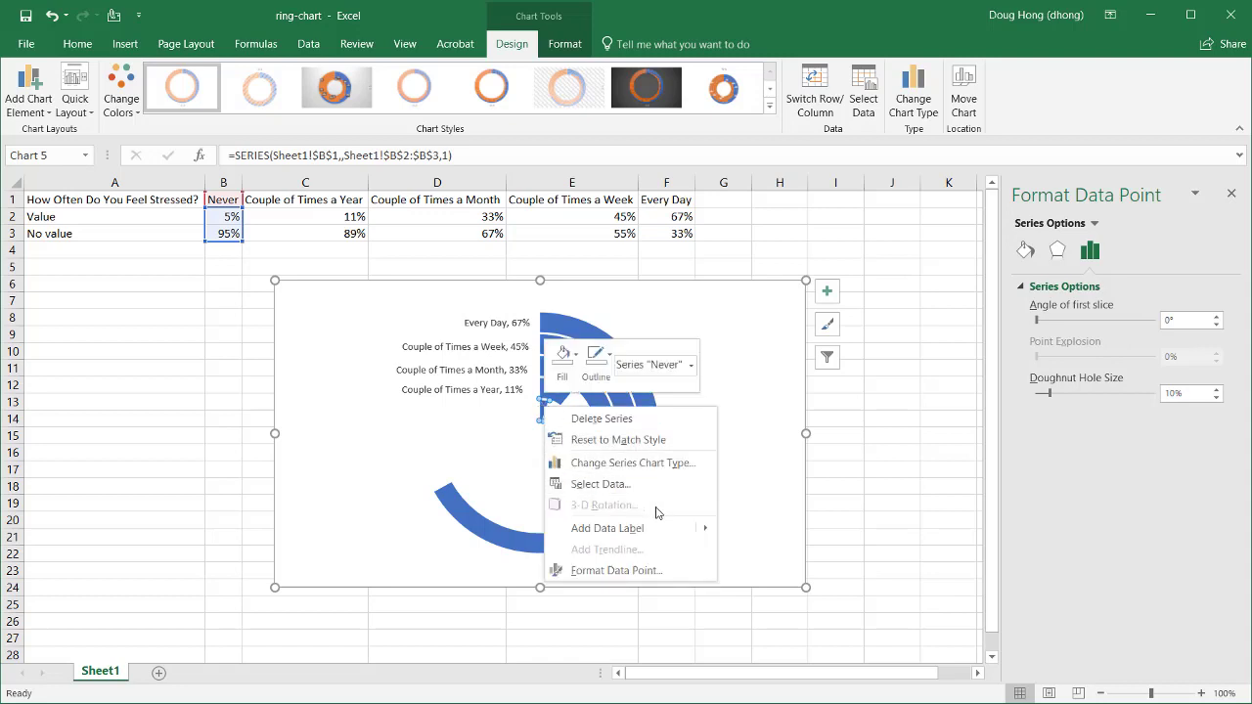
pyautogui.moveTo(700, 529)
pyautogui.click(771, 533)
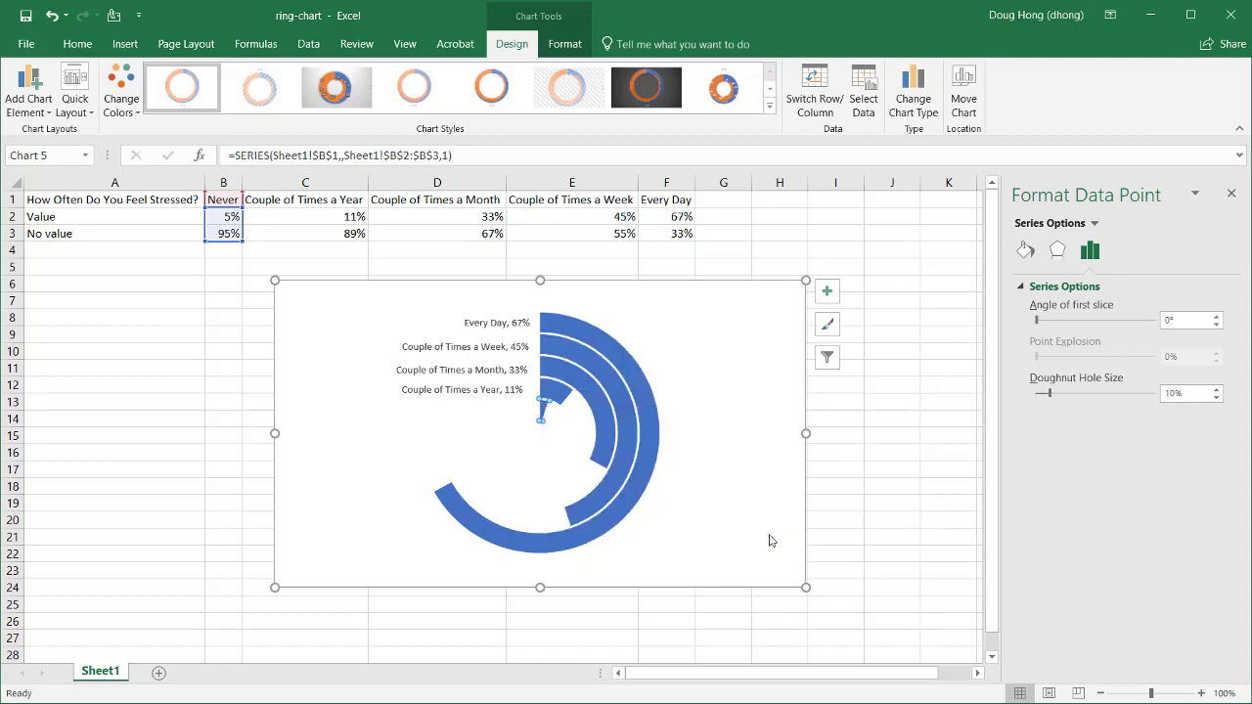
# Move the Never label clear of its bar, turn off its leader lines and include the series name.
pyautogui.click(543, 411)
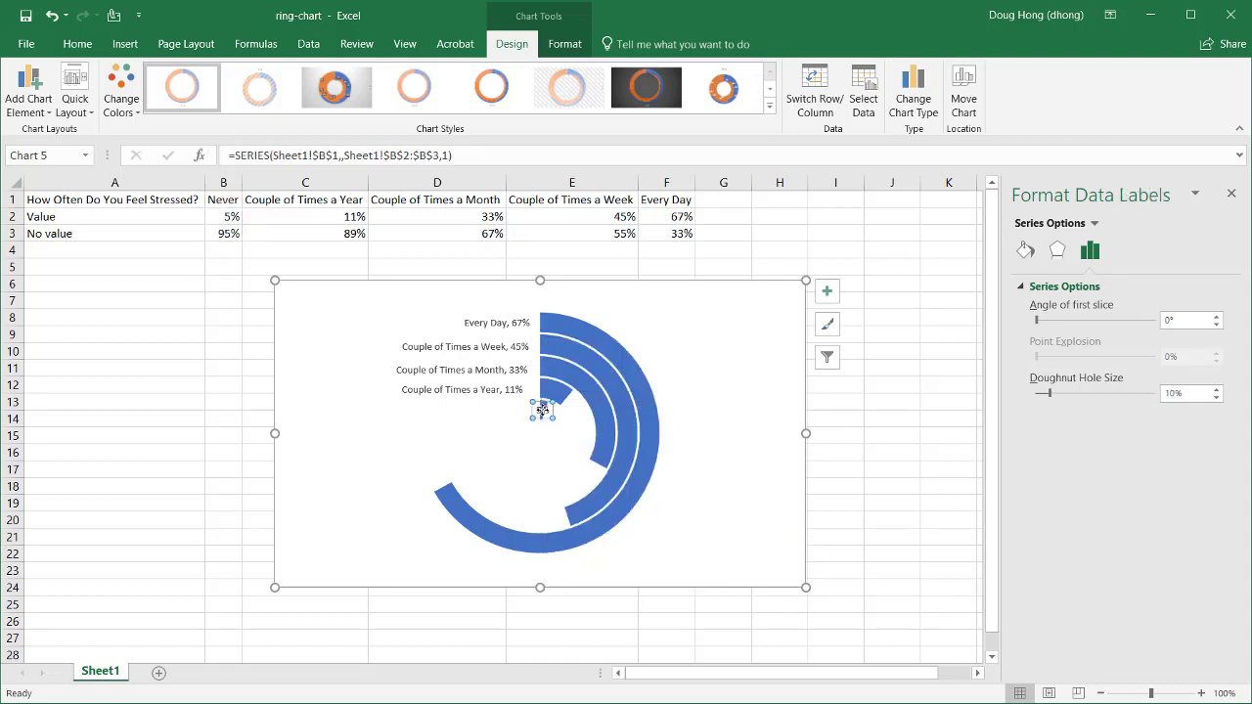
pyautogui.moveTo(540, 411); pyautogui.dragTo(487, 418)
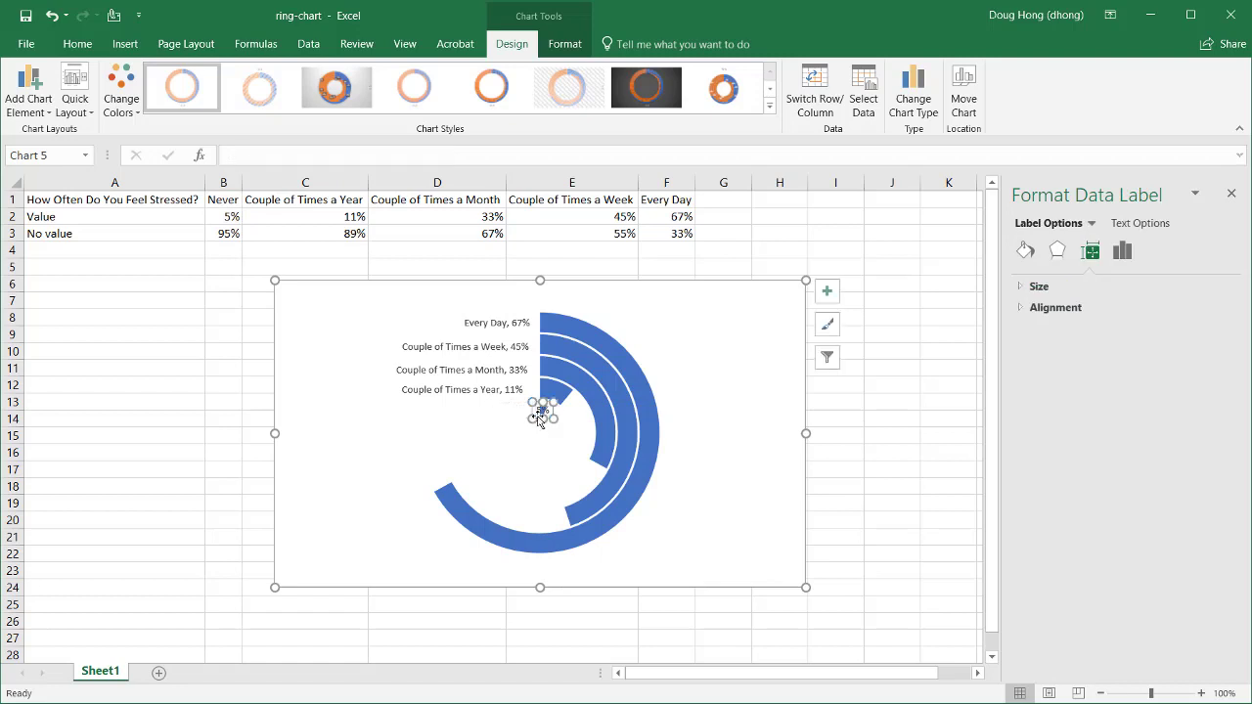
pyautogui.click(1120, 253)
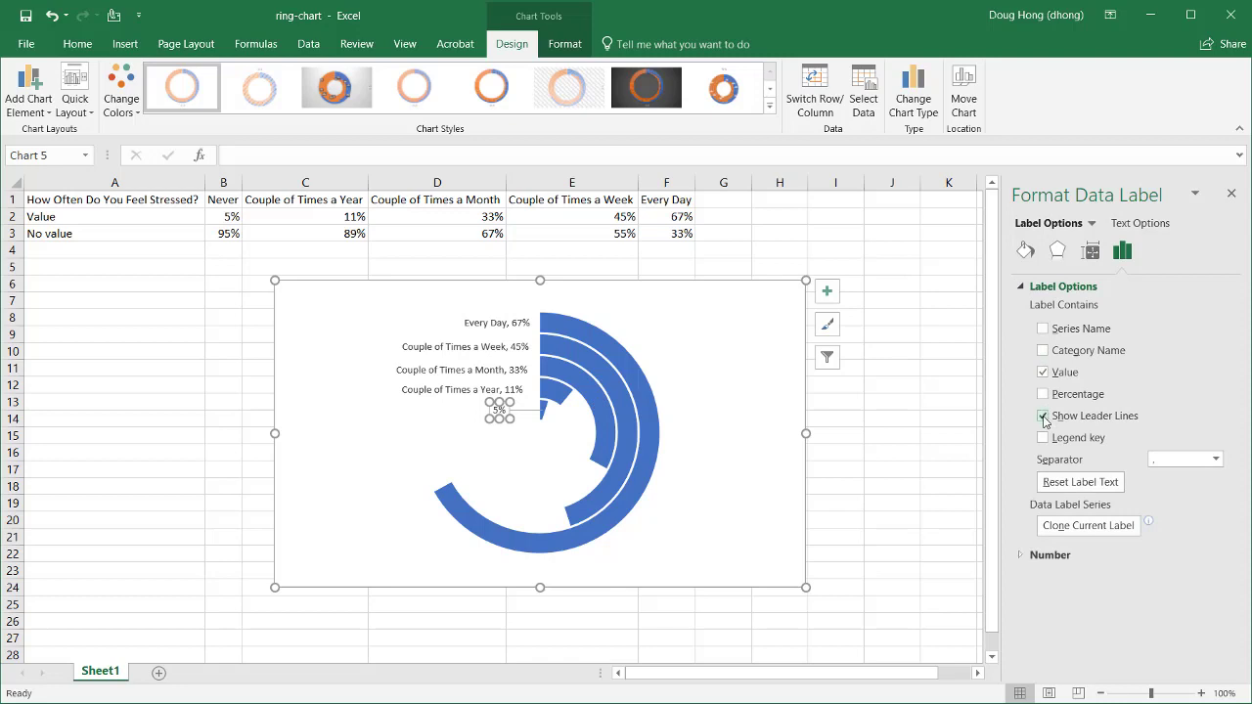
pyautogui.click(1042, 416)
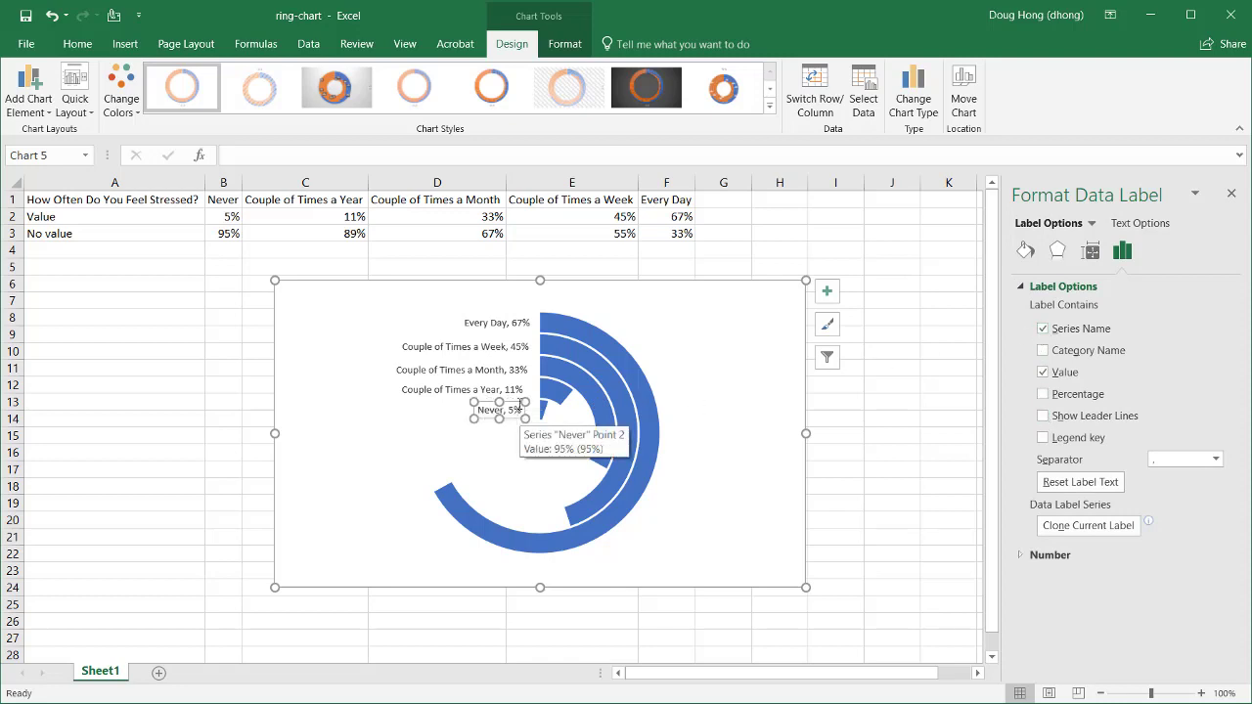
pyautogui.click(686, 384)
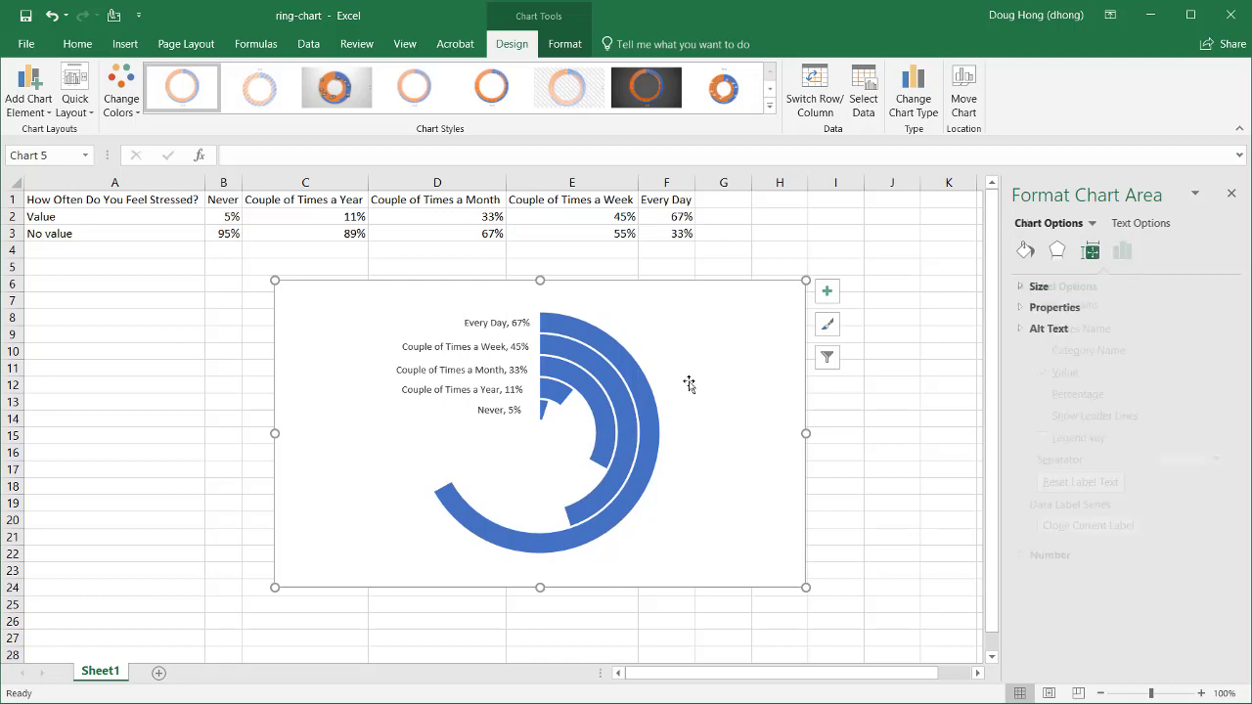
# Nudge the Couple of Times a Year and Never labels closer to their bars to line up with the labels above.
pyautogui.click(502, 391)
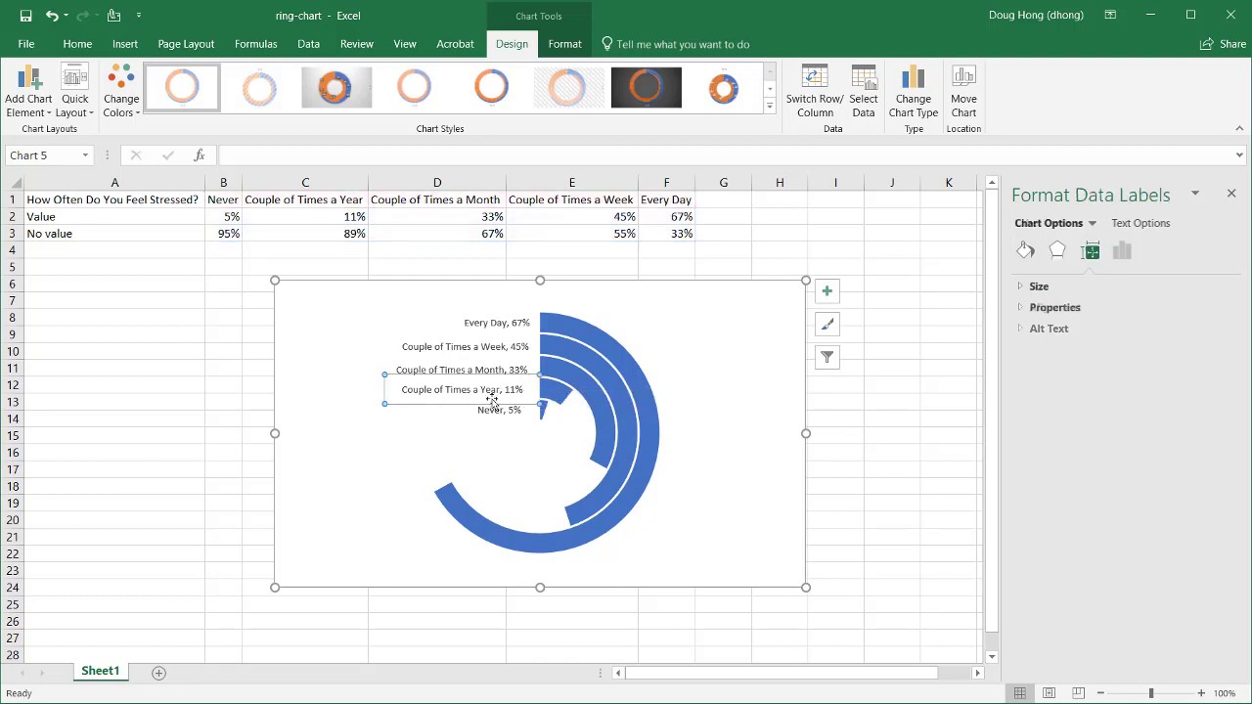
pyautogui.click(488, 403)
pyautogui.moveTo(489, 403); pyautogui.dragTo(491, 399)
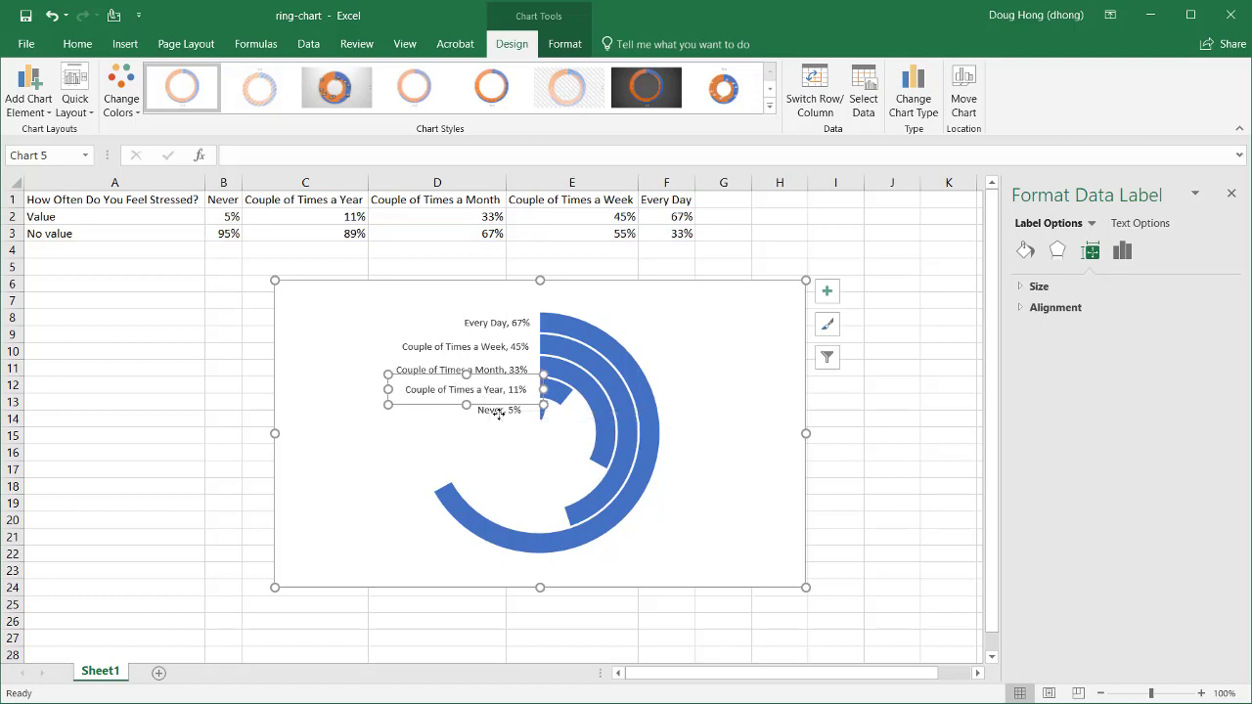
pyautogui.click(499, 411)
pyautogui.moveTo(512, 418); pyautogui.dragTo(524, 419)
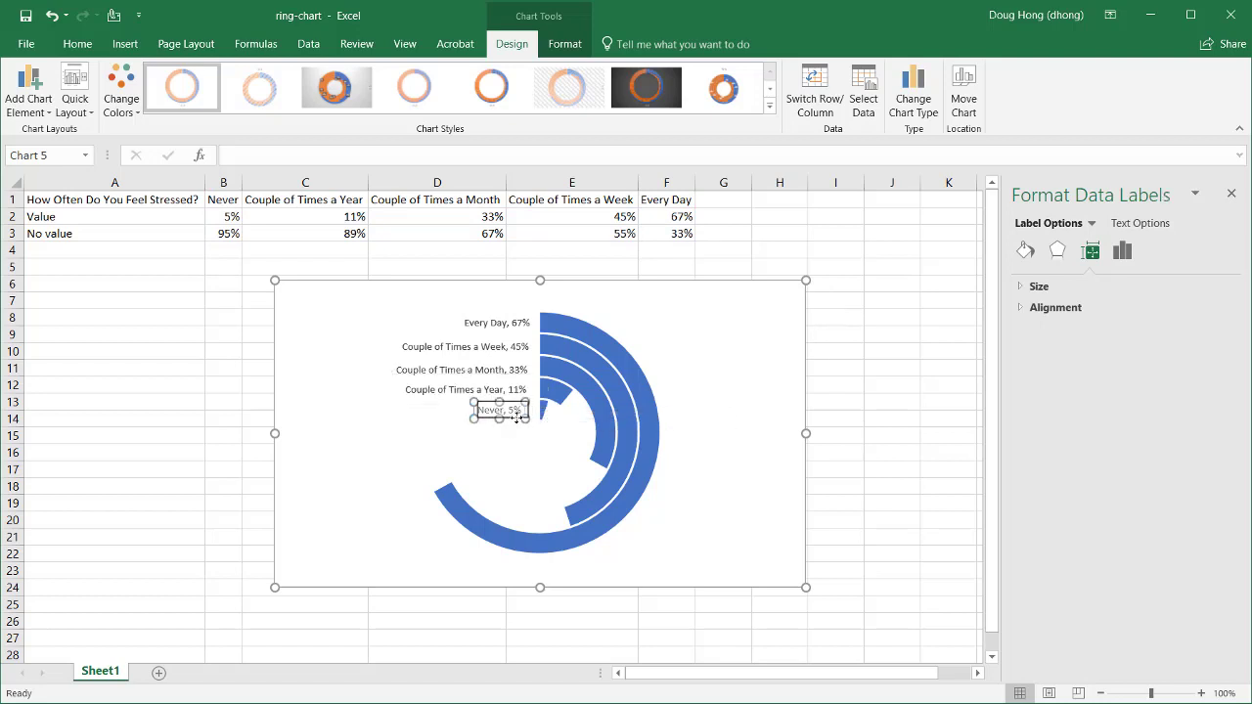
pyautogui.click(677, 413)
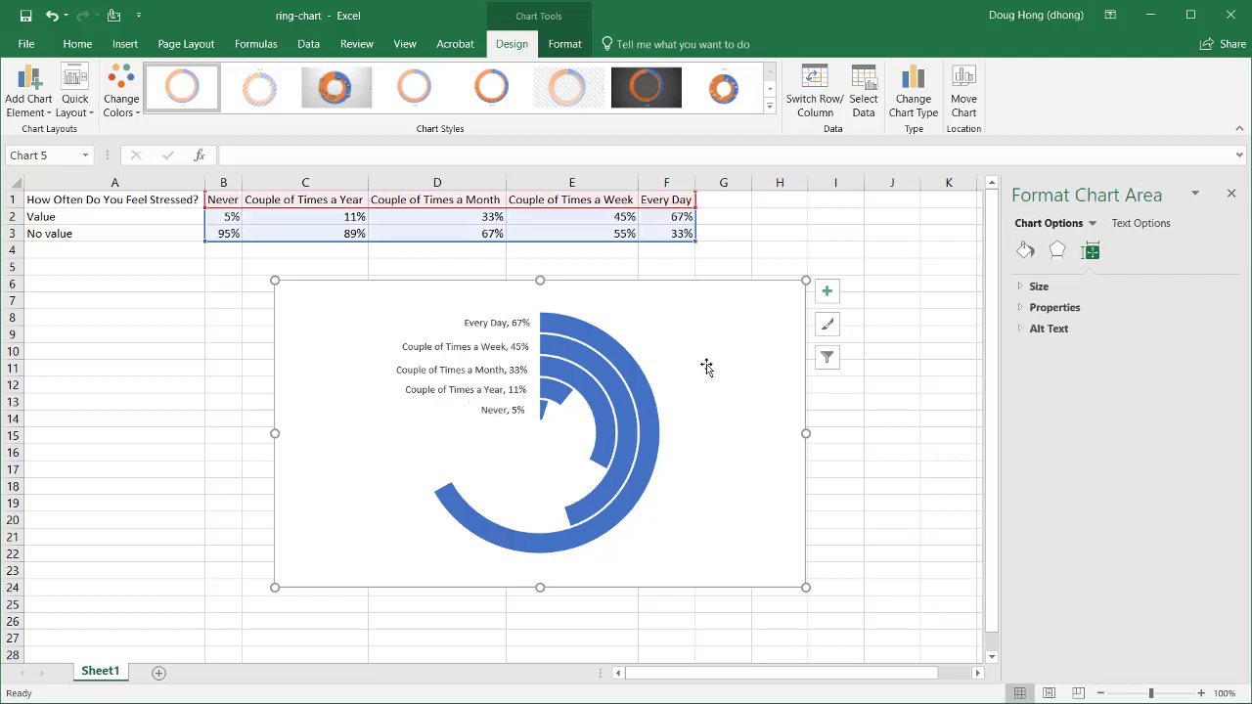
# Add a chart title and link it to the question in cell A1 with =Sheet1!$A$1.
pyautogui.click(826, 292)
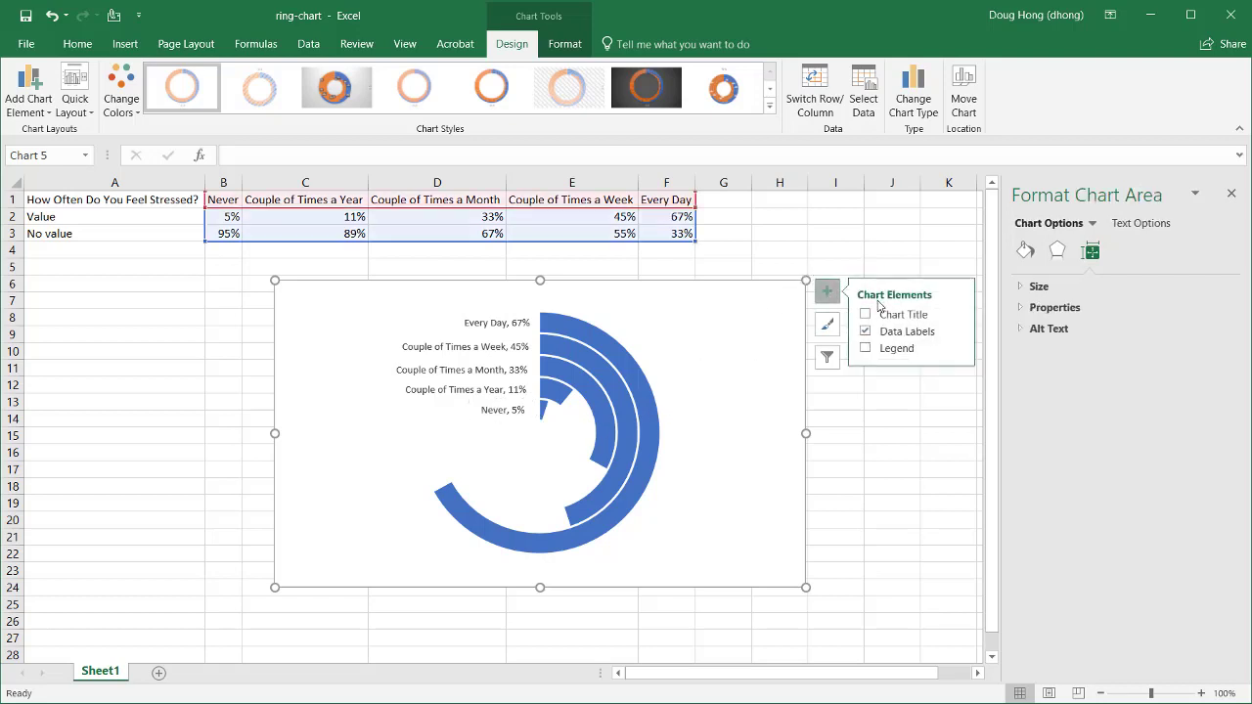
pyautogui.click(866, 315)
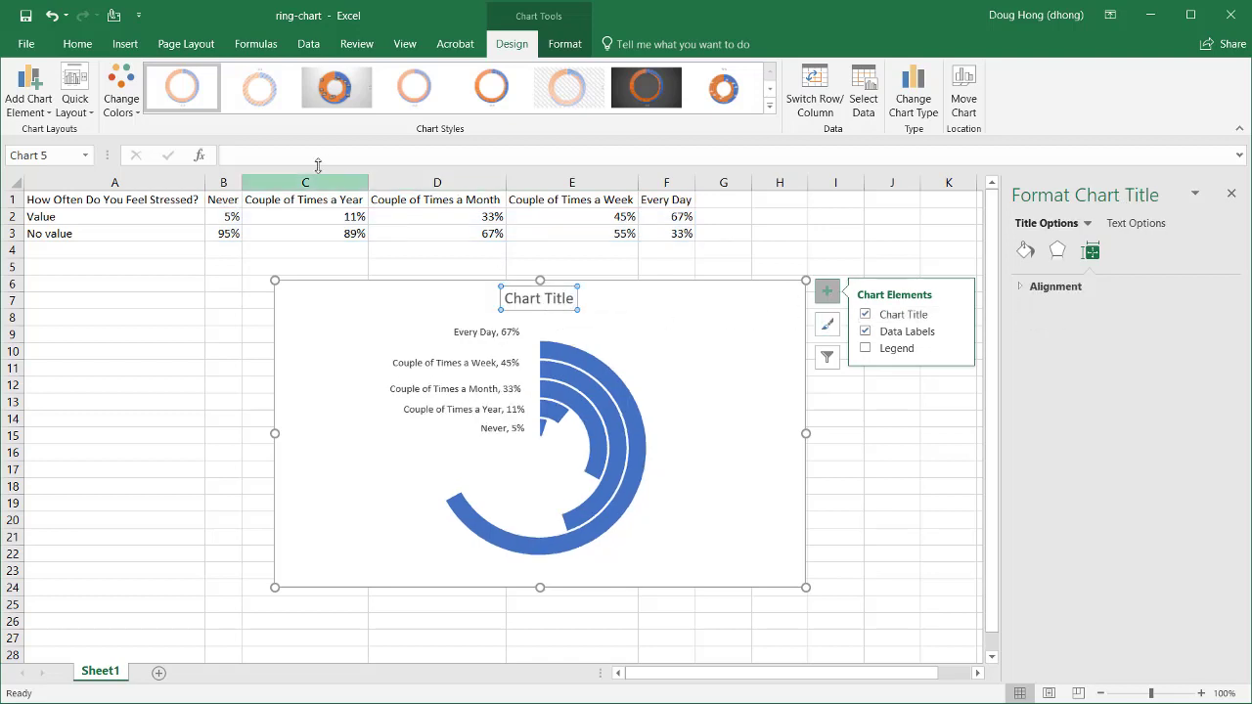
pyautogui.click(289, 149)
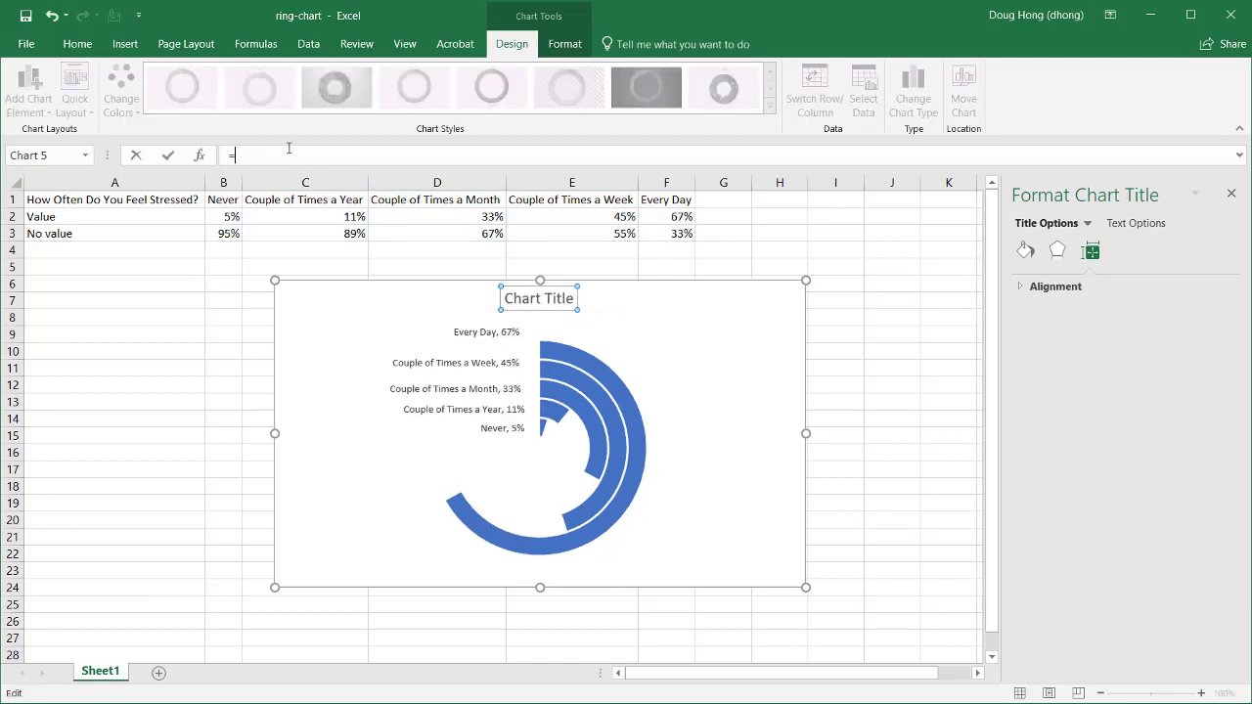
pyautogui.write('=')
pyautogui.click(117, 200)
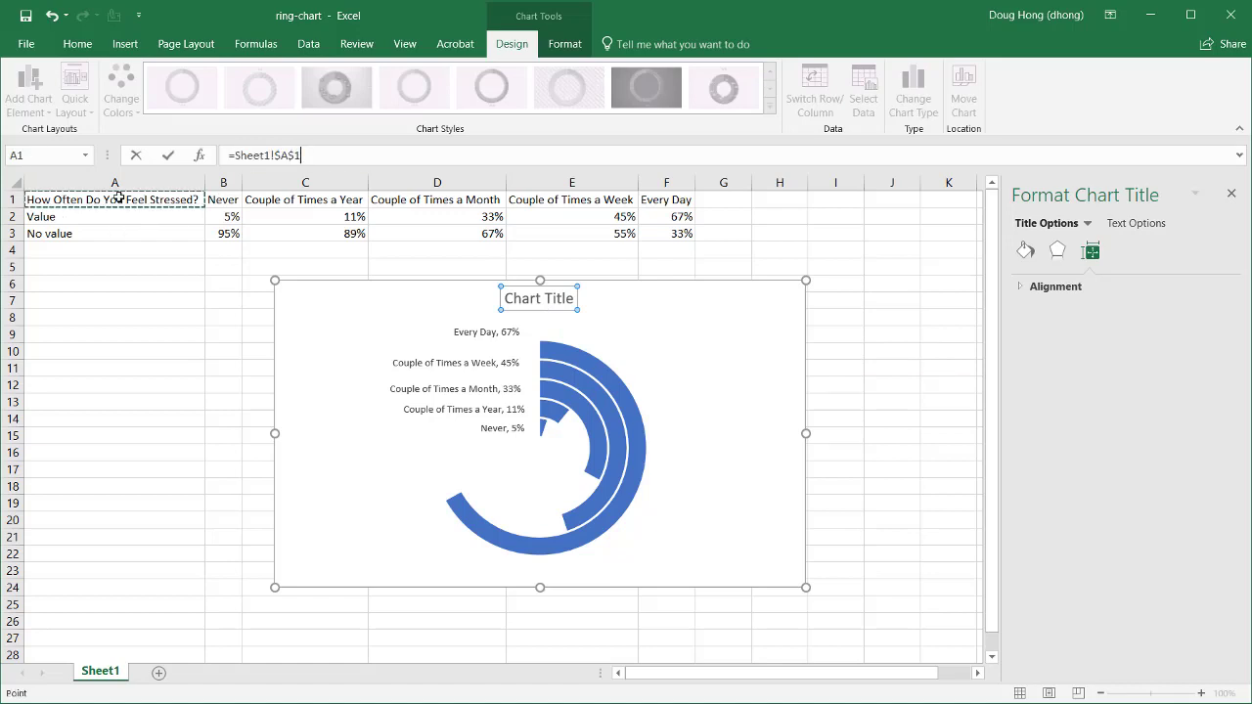
pyautogui.press('Return')
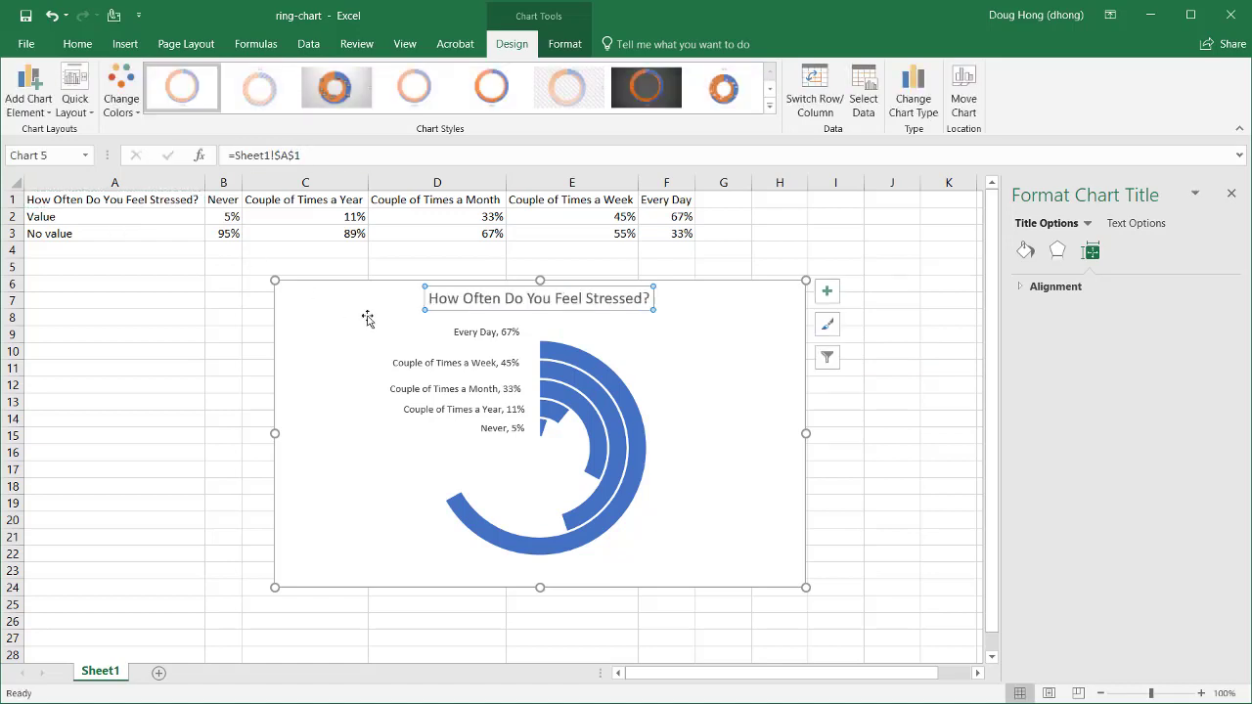
# Lower the Every Day and Couple of Times a Week labels so each lines up with the start of its bar.
pyautogui.click(520, 336)
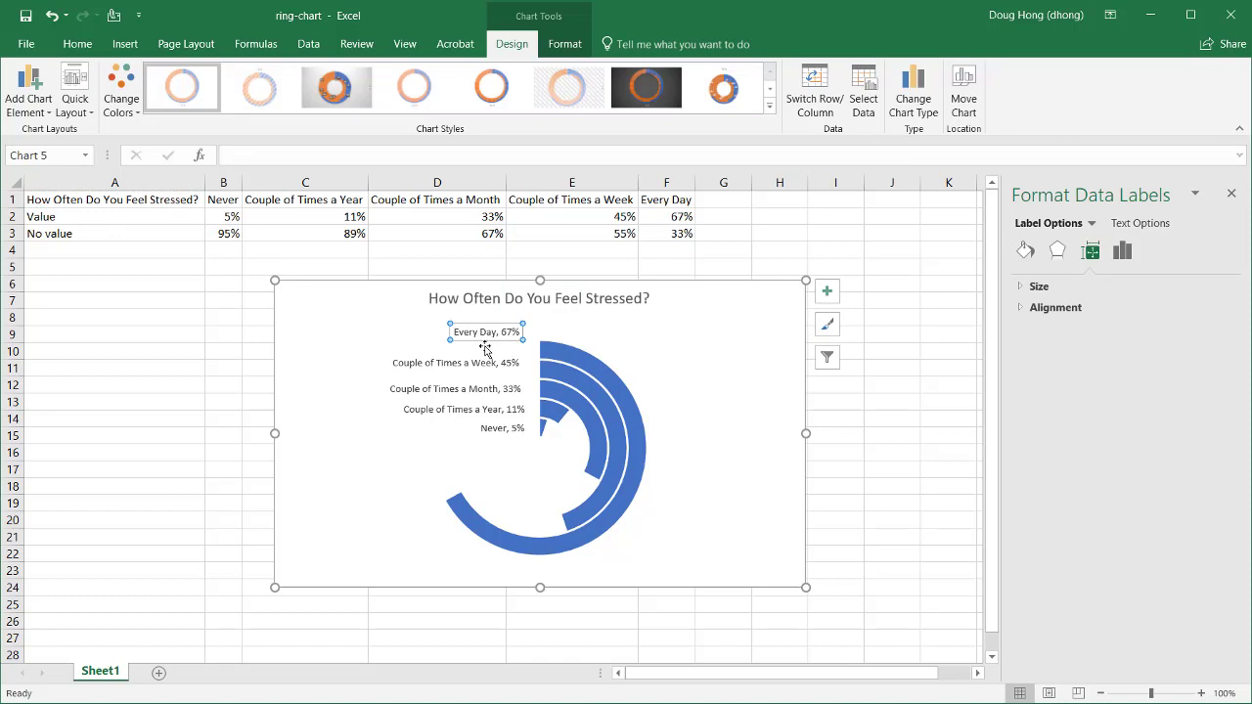
pyautogui.click(488, 338)
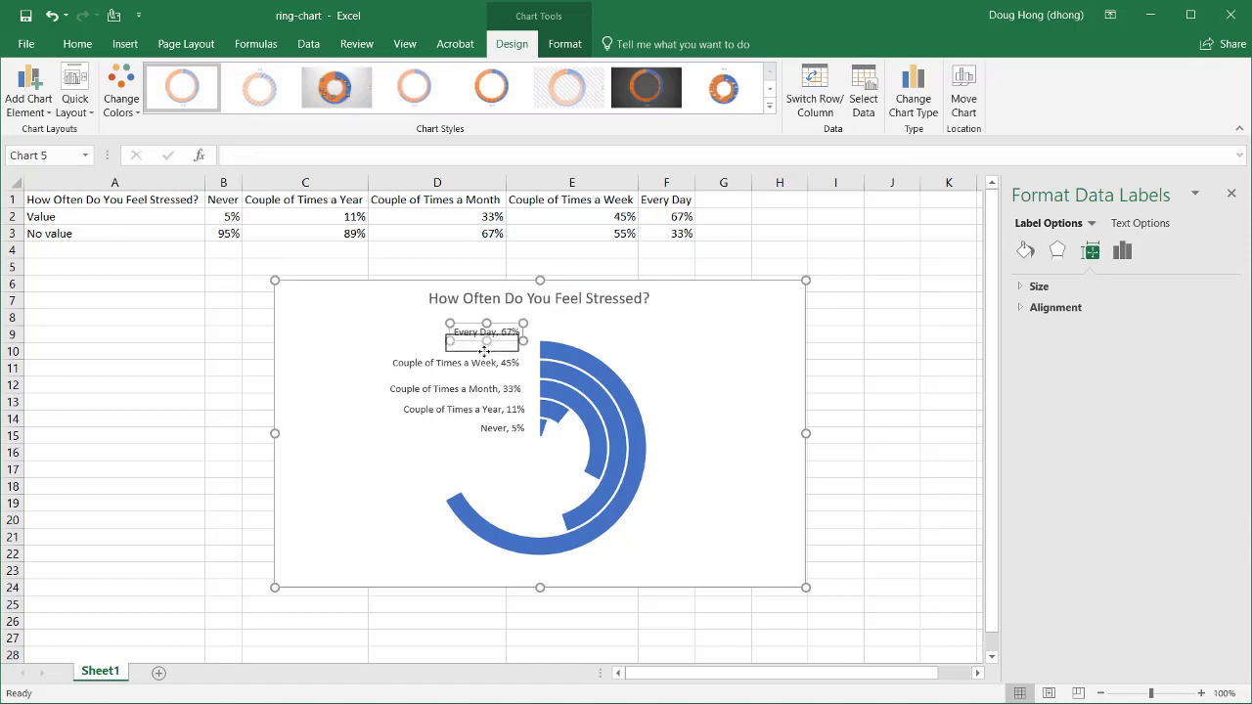
pyautogui.moveTo(485, 351); pyautogui.dragTo(501, 382)
pyautogui.click(499, 363)
pyautogui.click(498, 377)
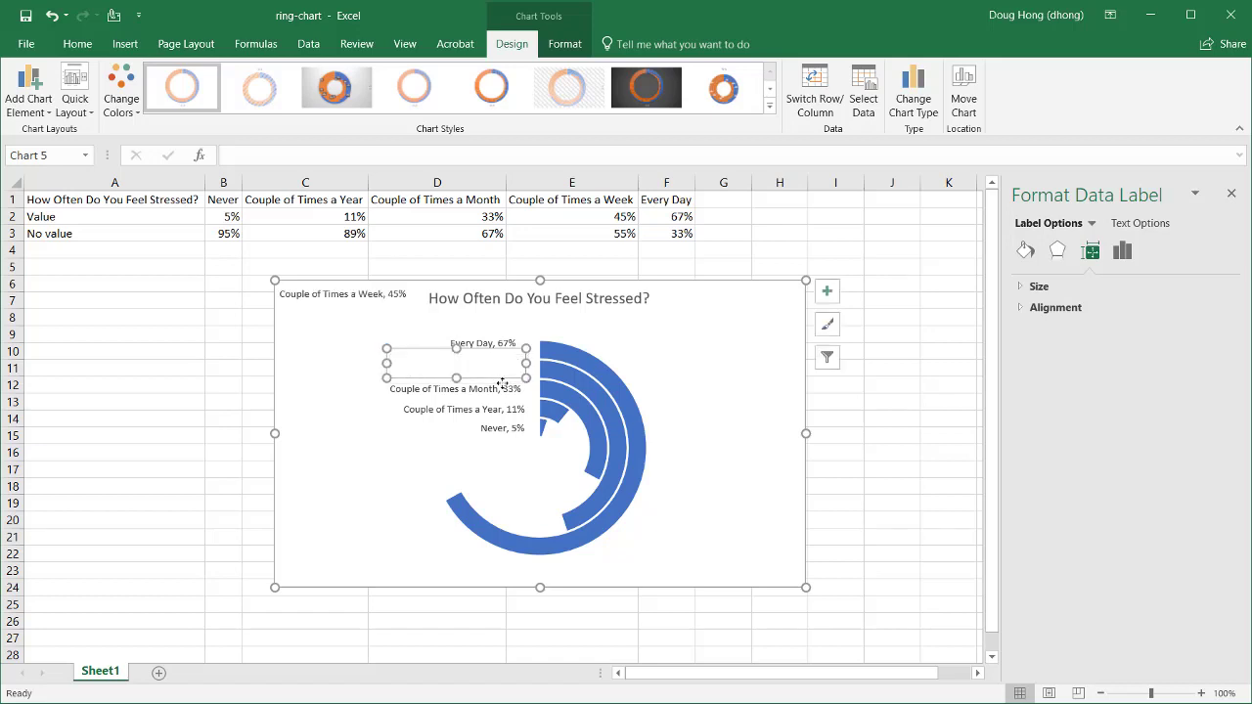
pyautogui.click(728, 401)
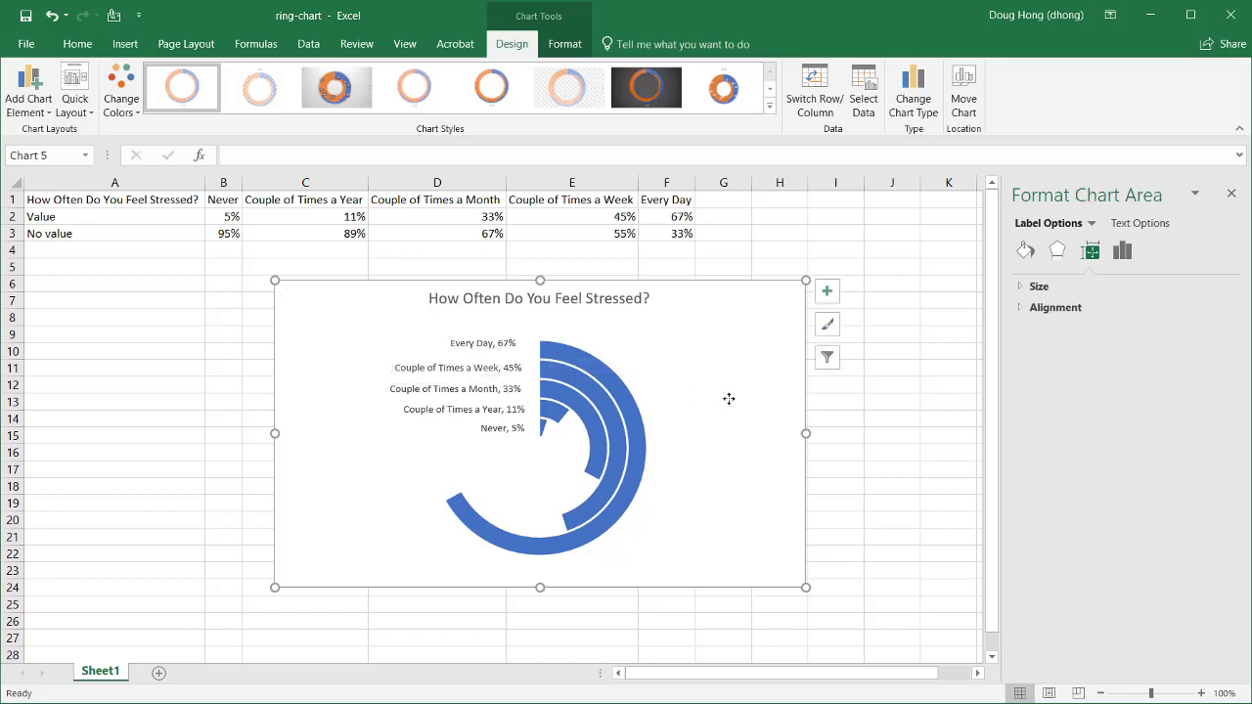
pyautogui.click(500, 348)
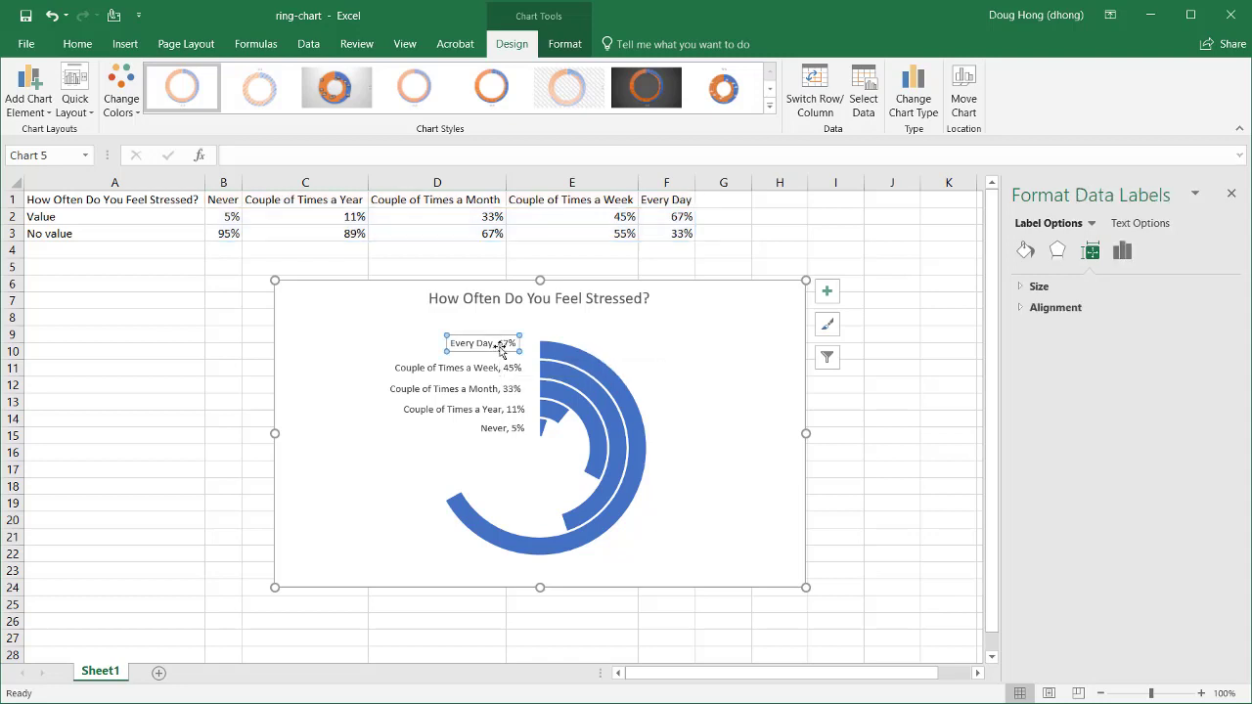
pyautogui.moveTo(500, 348); pyautogui.dragTo(500, 351)
# Fill only the visible slice of the outermost Every Day ring with the darkest orange theme color.
pyautogui.click(608, 379)
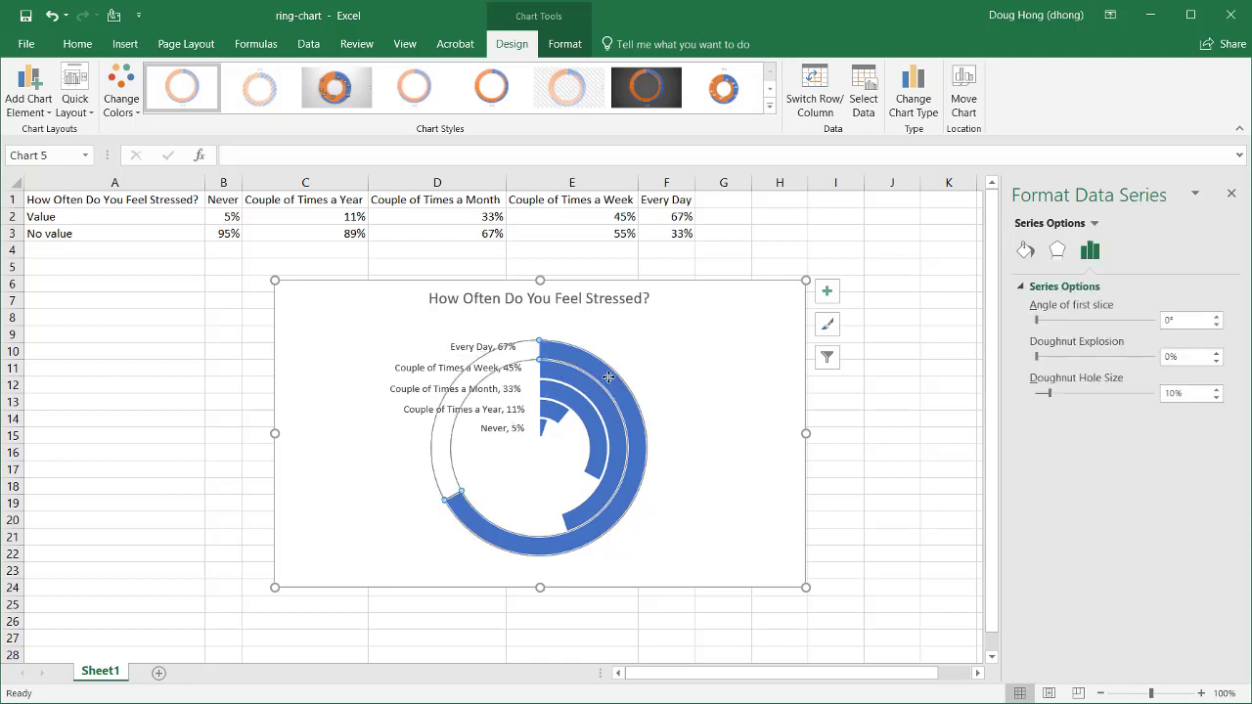
pyautogui.click(609, 376)
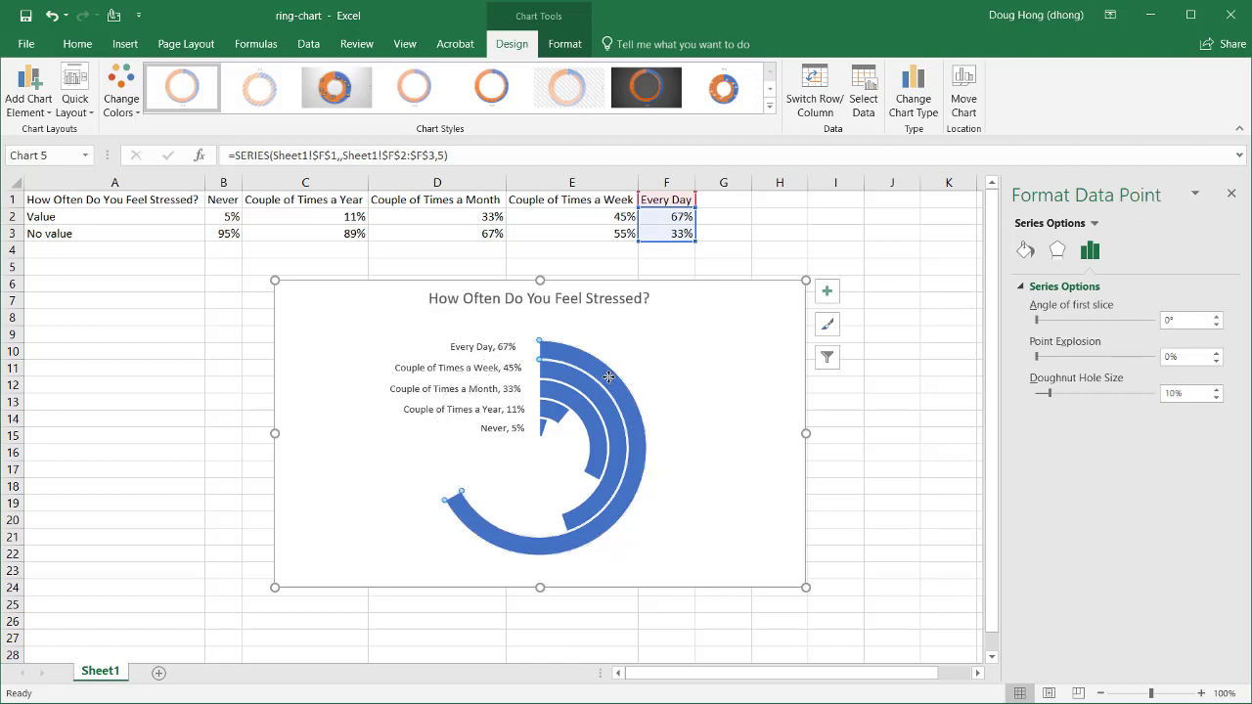
pyautogui.rightClick(608, 378)
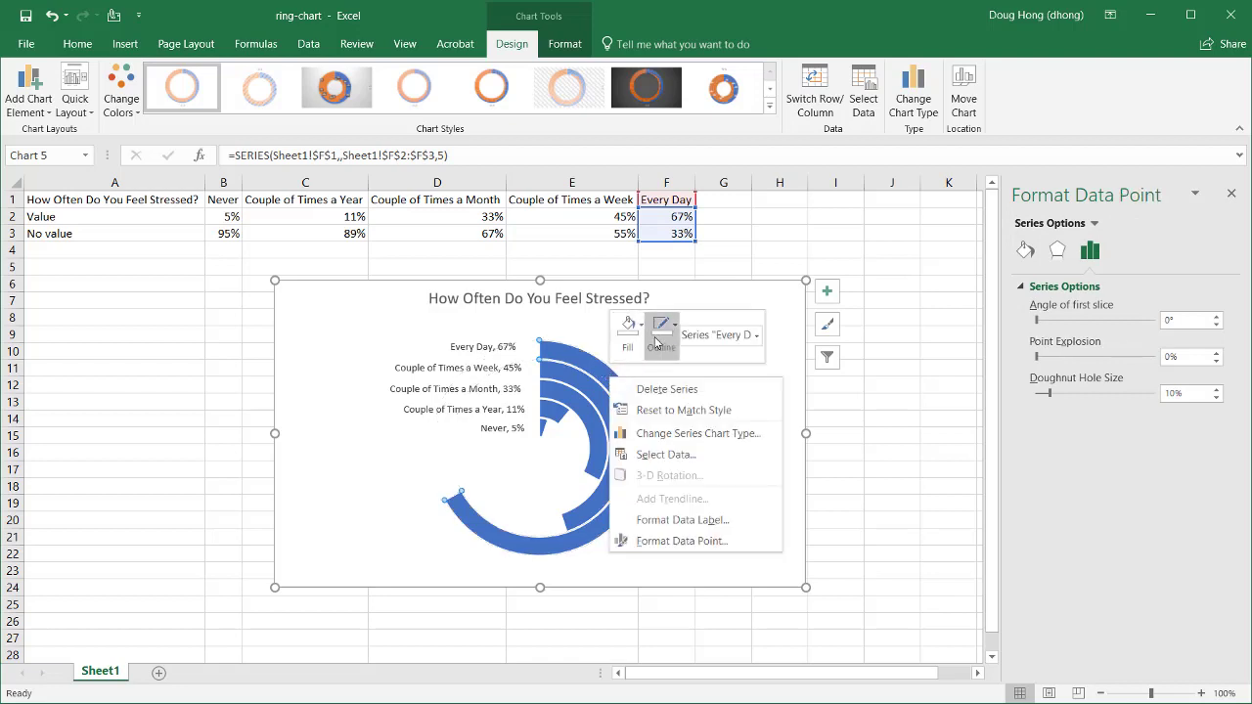
pyautogui.click(629, 325)
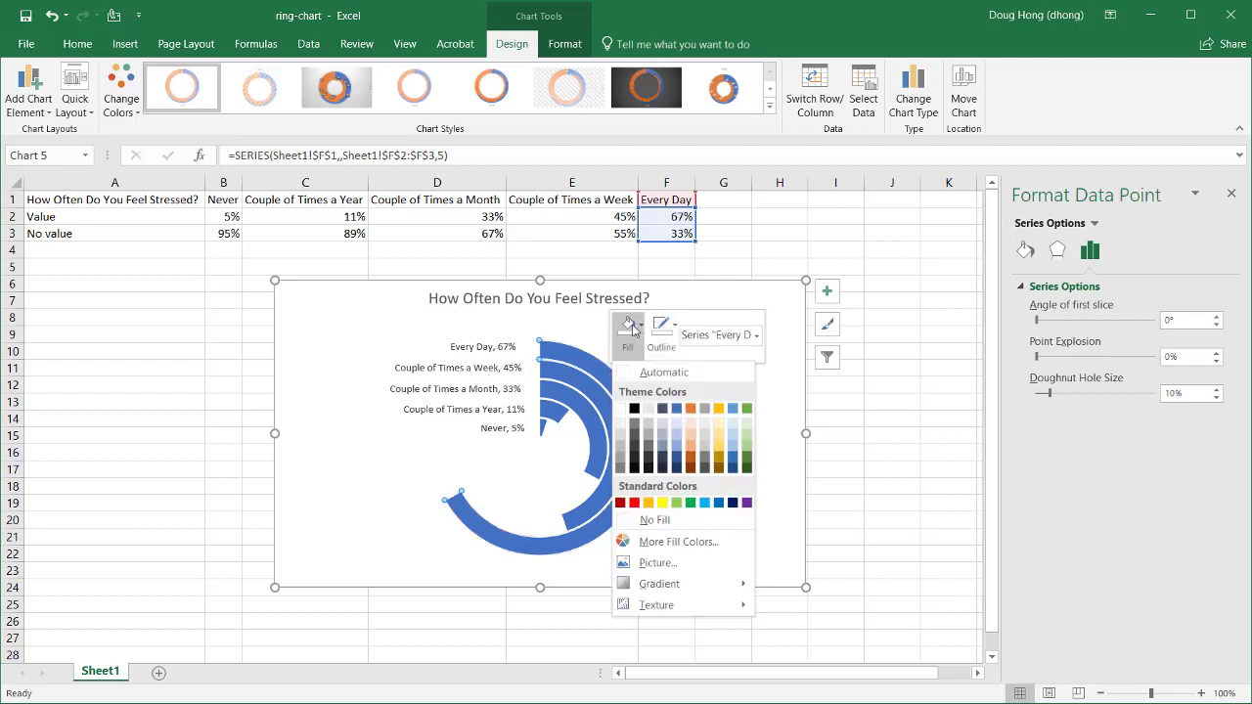
pyautogui.click(692, 474)
# Fill the visible Couple of Times a Week slice with the second-darkest orange theme color.
pyautogui.click(593, 390)
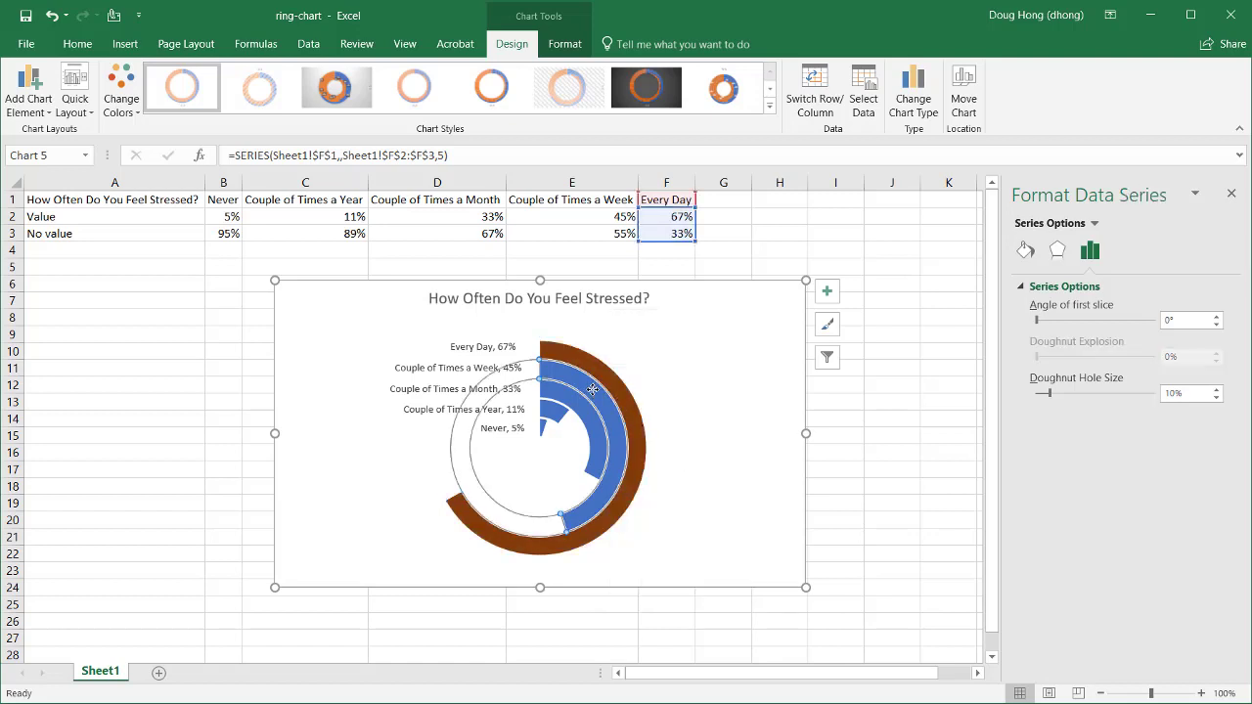
pyautogui.click(593, 389)
pyautogui.rightClick(593, 389)
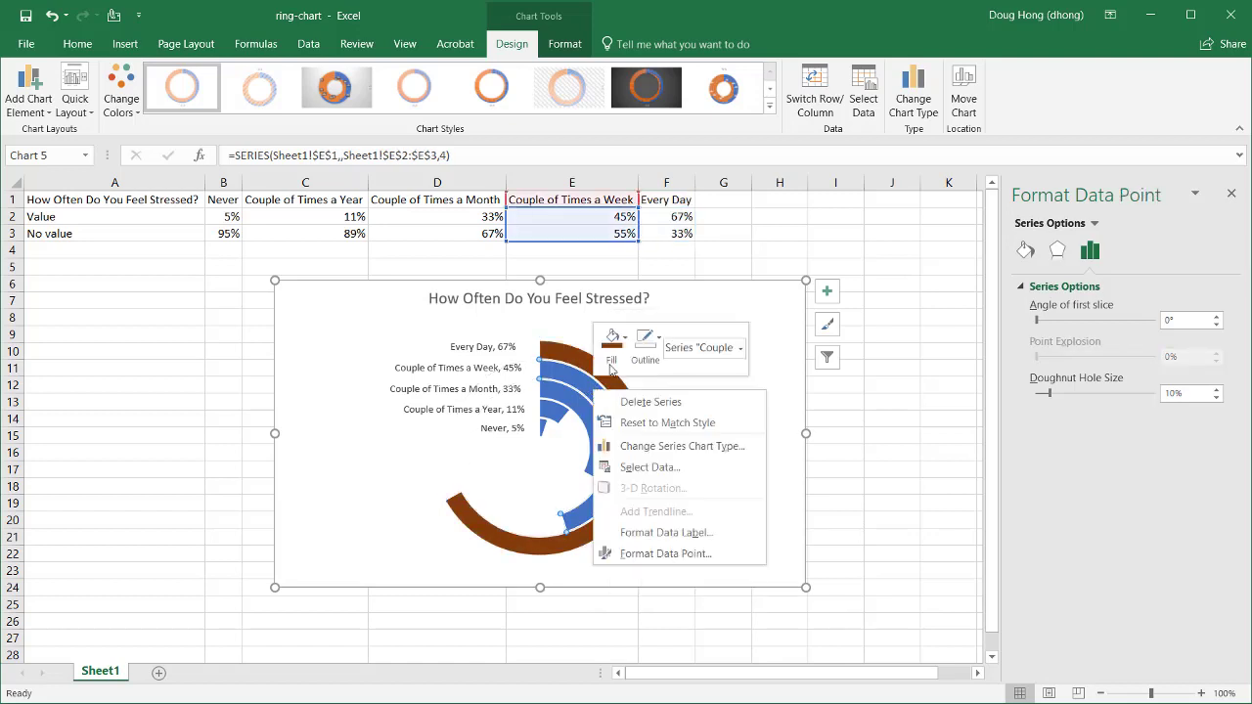
pyautogui.click(610, 360)
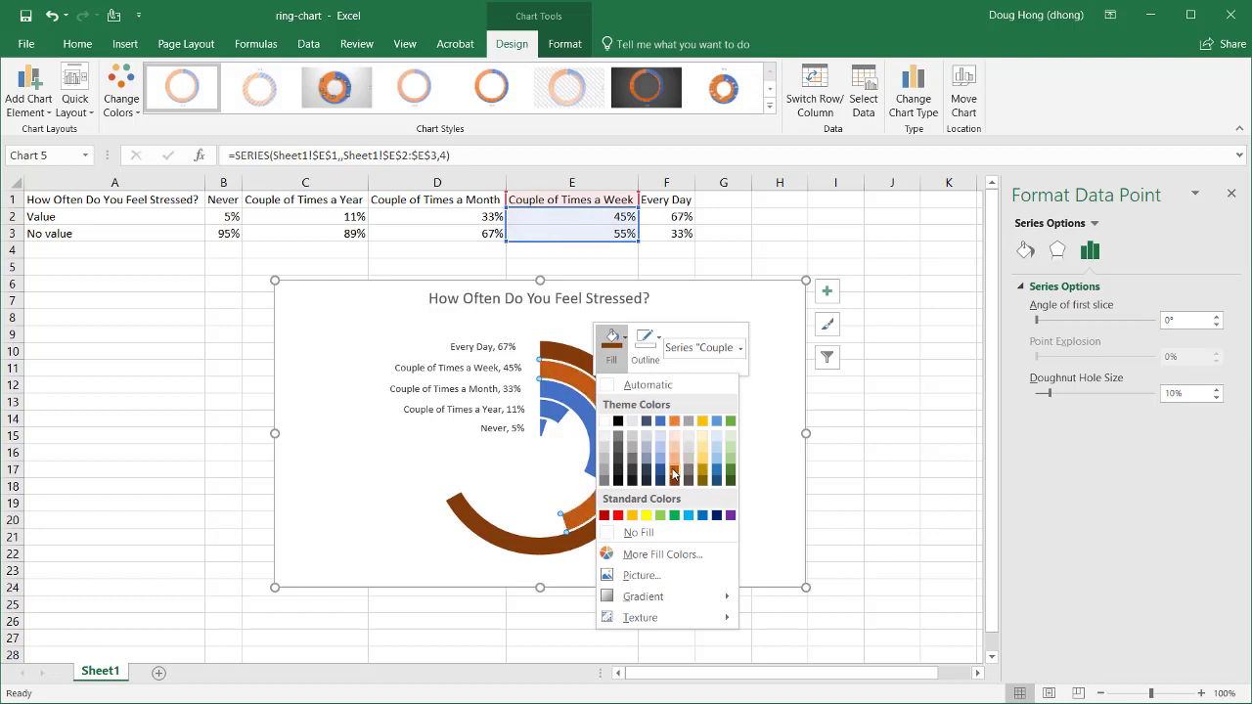
pyautogui.click(673, 474)
# Fill only the visible Couple of Times a Month slice with the third-lightest orange theme color.
pyautogui.click(575, 401)
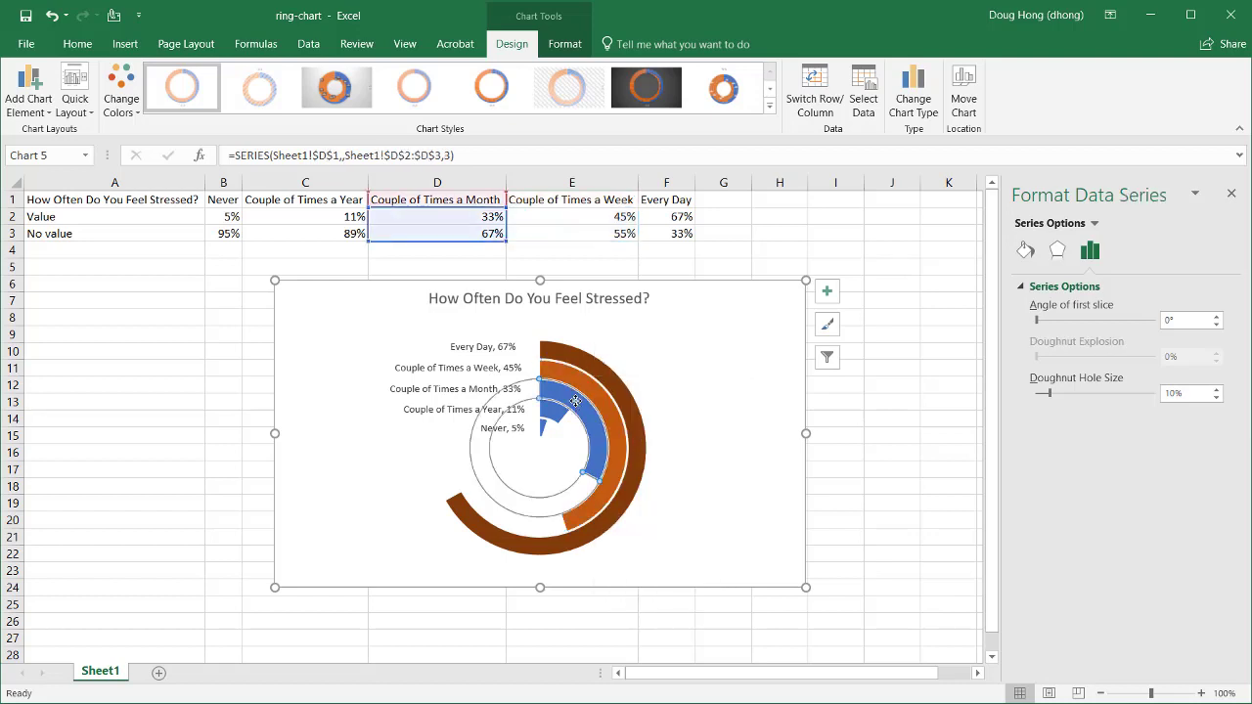
pyautogui.click(576, 402)
pyautogui.rightClick(575, 401)
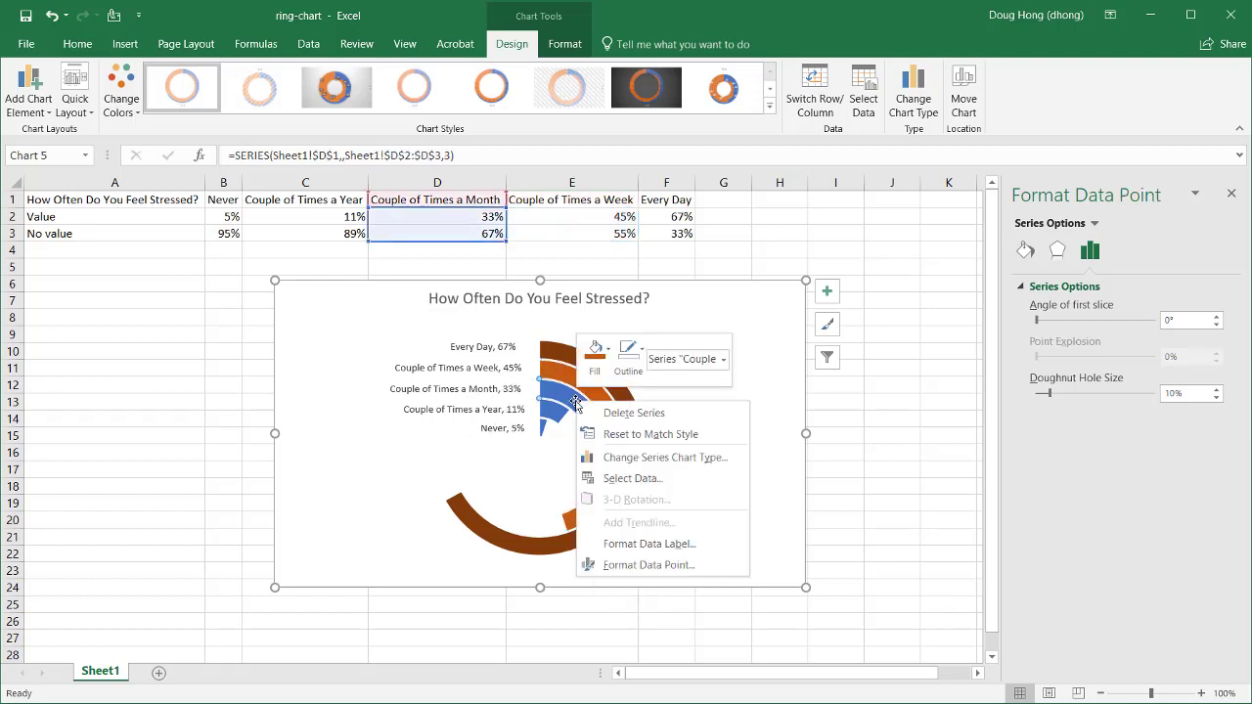
pyautogui.click(596, 352)
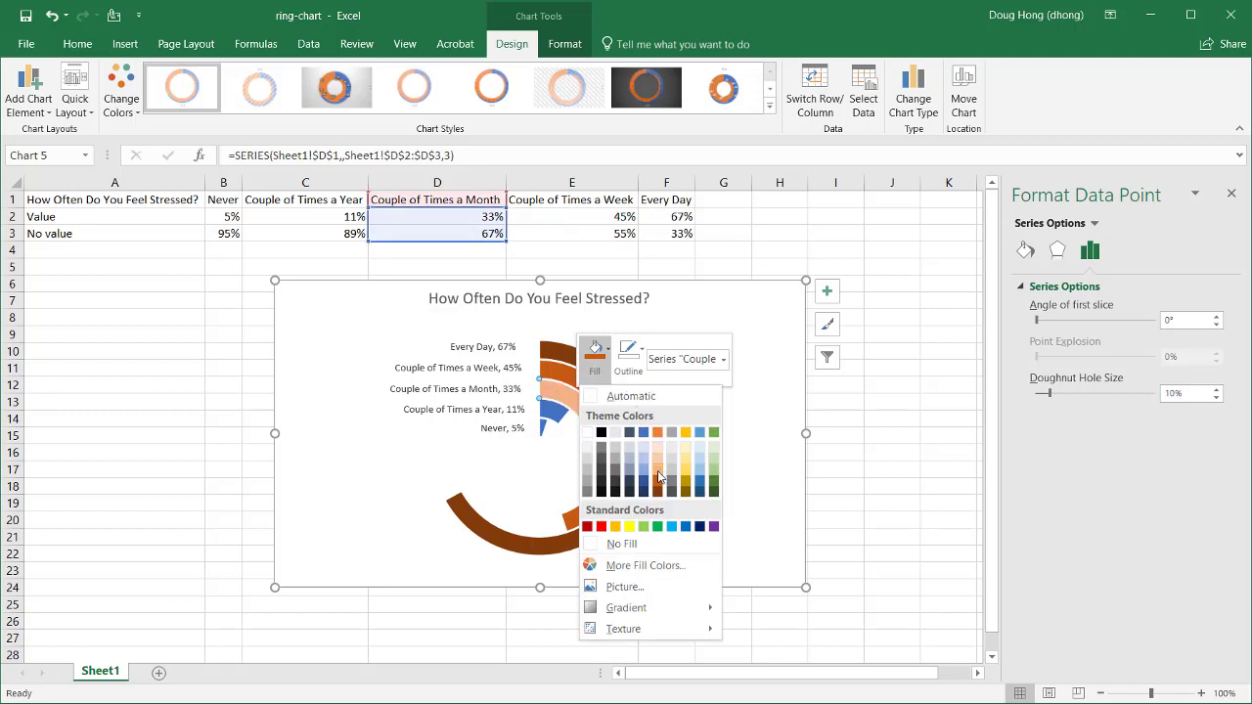
pyautogui.click(663, 470)
# Fill only the visible Couple of Times a Year slice with the second-lightest orange theme color.
pyautogui.click(556, 410)
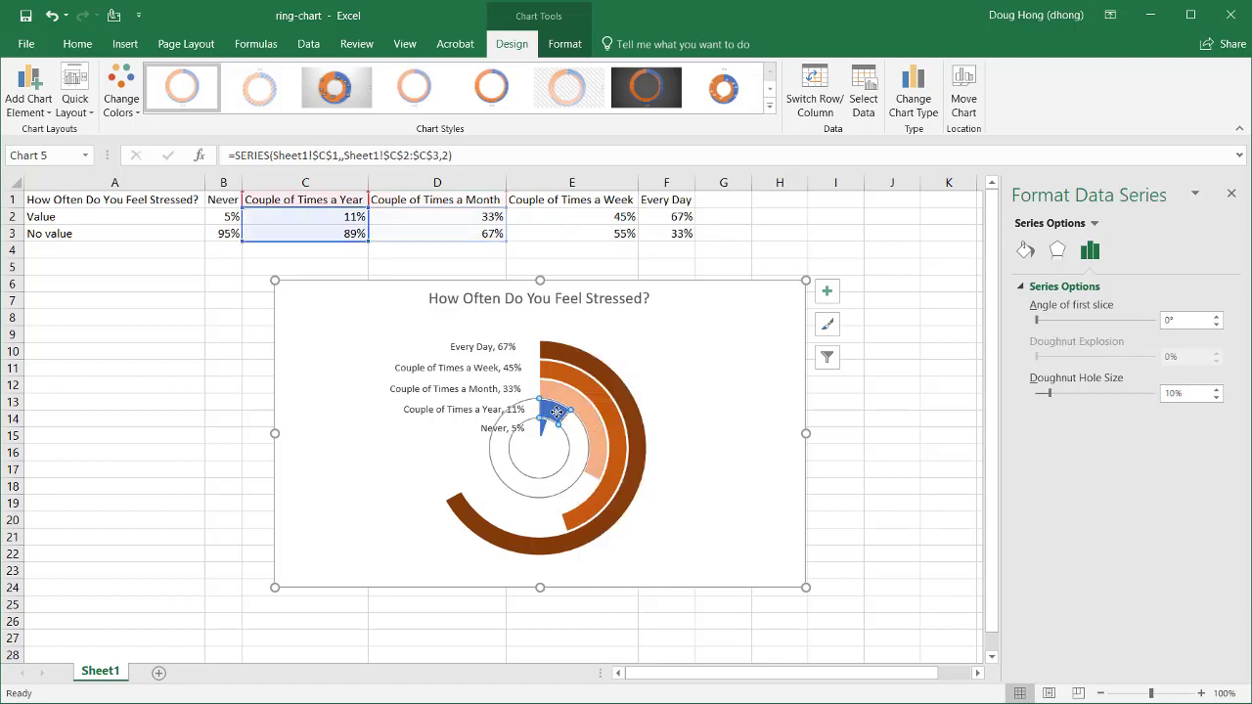
pyautogui.click(556, 411)
pyautogui.rightClick(558, 415)
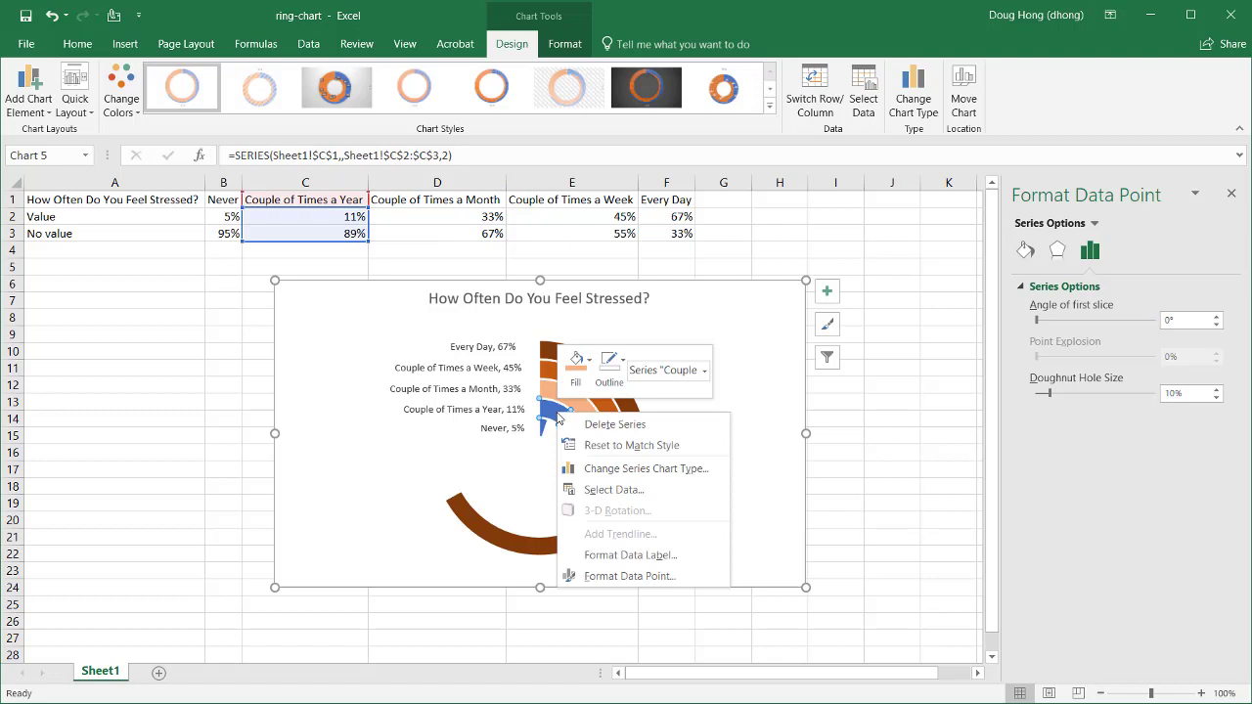
pyautogui.click(577, 360)
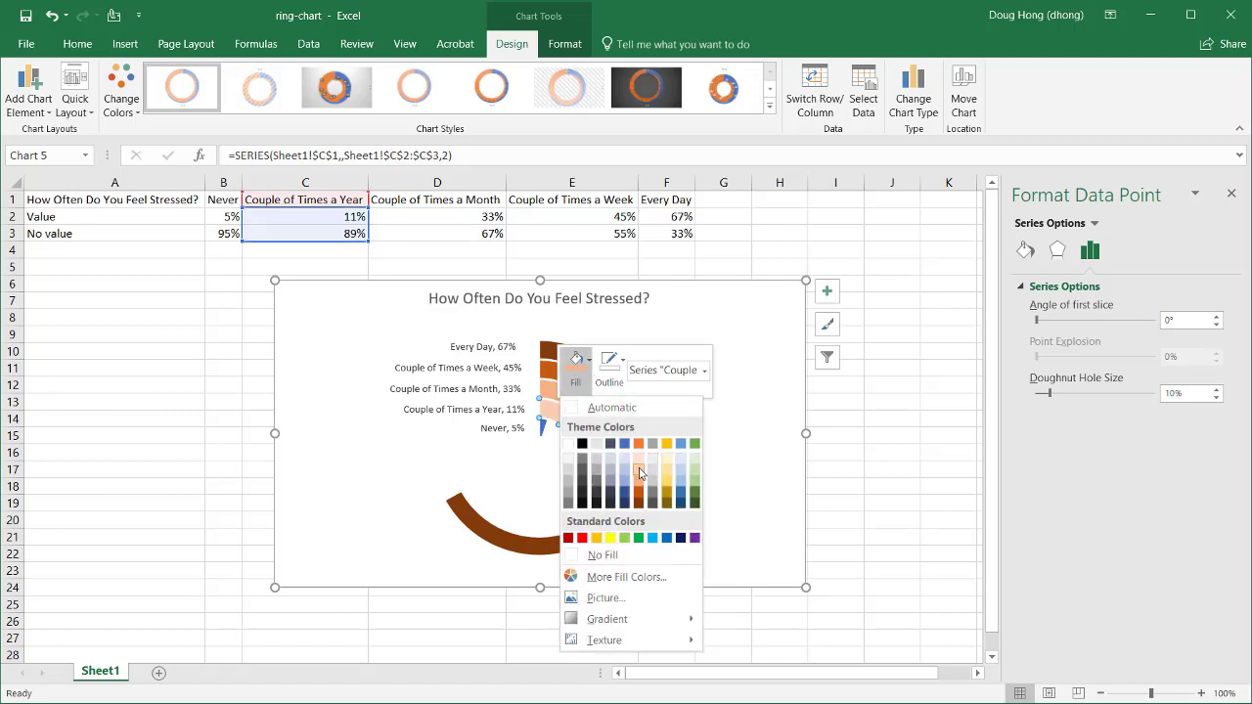
pyautogui.click(642, 472)
# Fill only the visible slice of the innermost Never ring with the lightest orange theme color and deselect the chart.
pyautogui.click(541, 427)
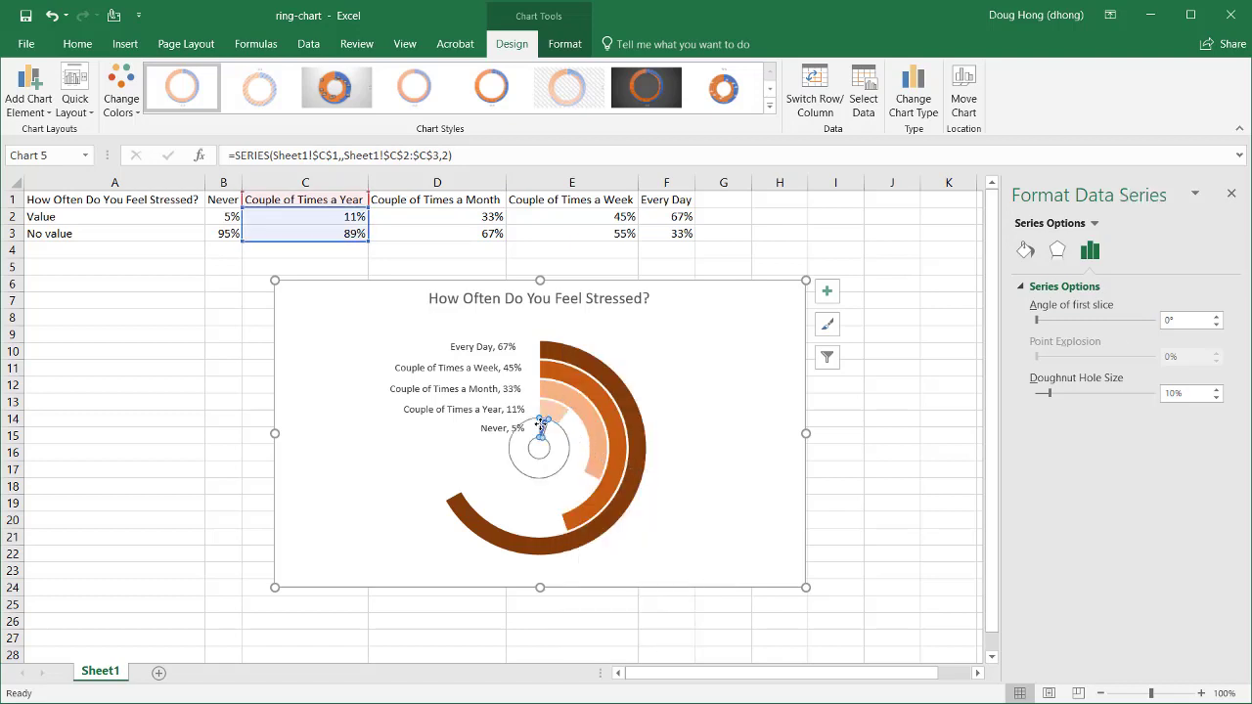
pyautogui.click(543, 428)
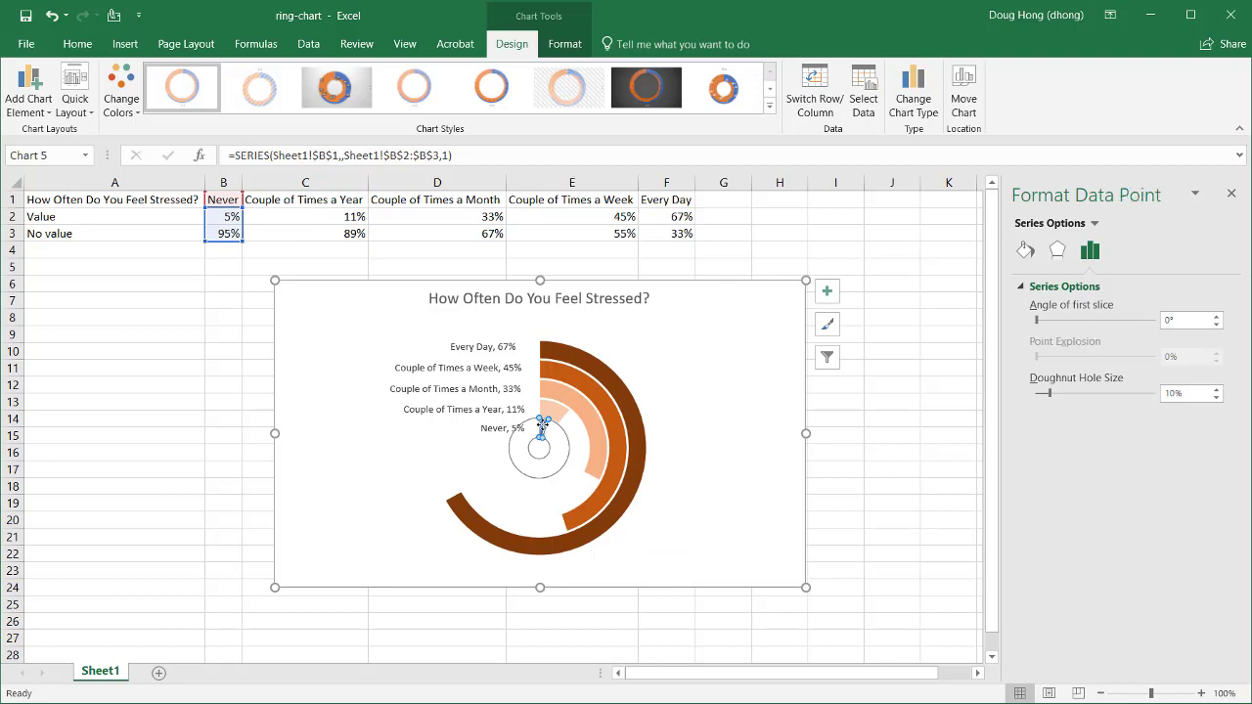
pyautogui.rightClick(543, 429)
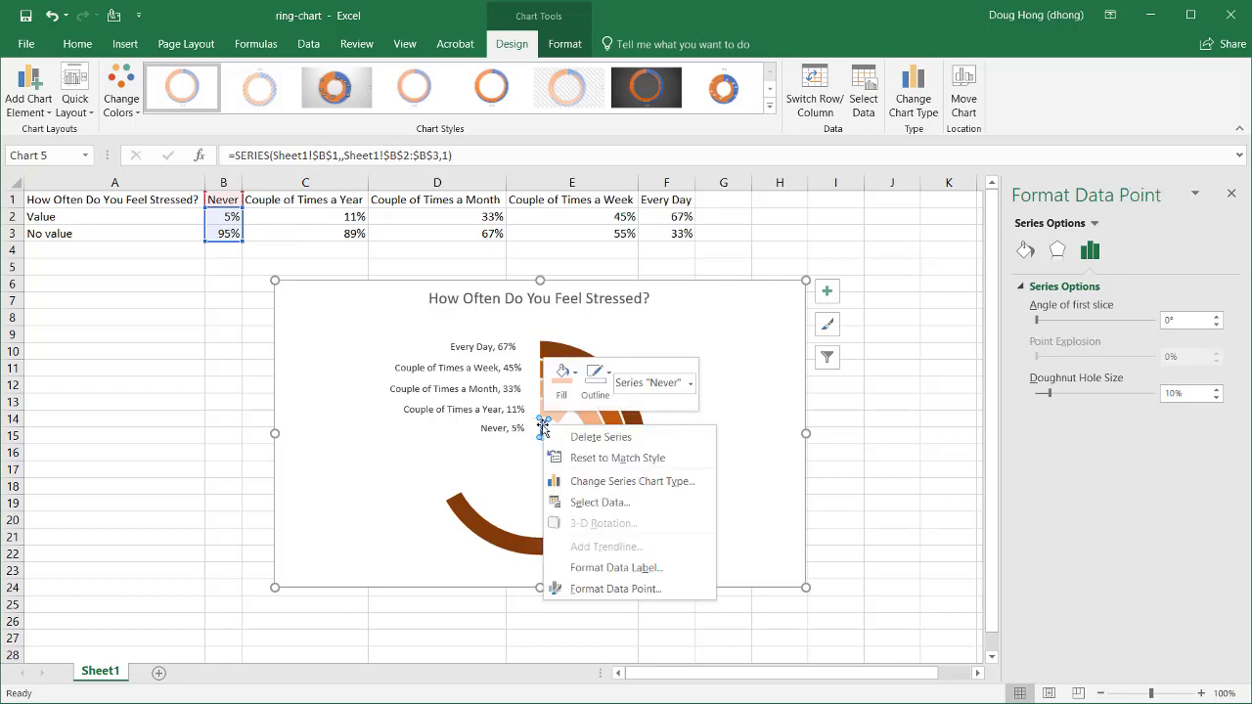
pyautogui.click(565, 381)
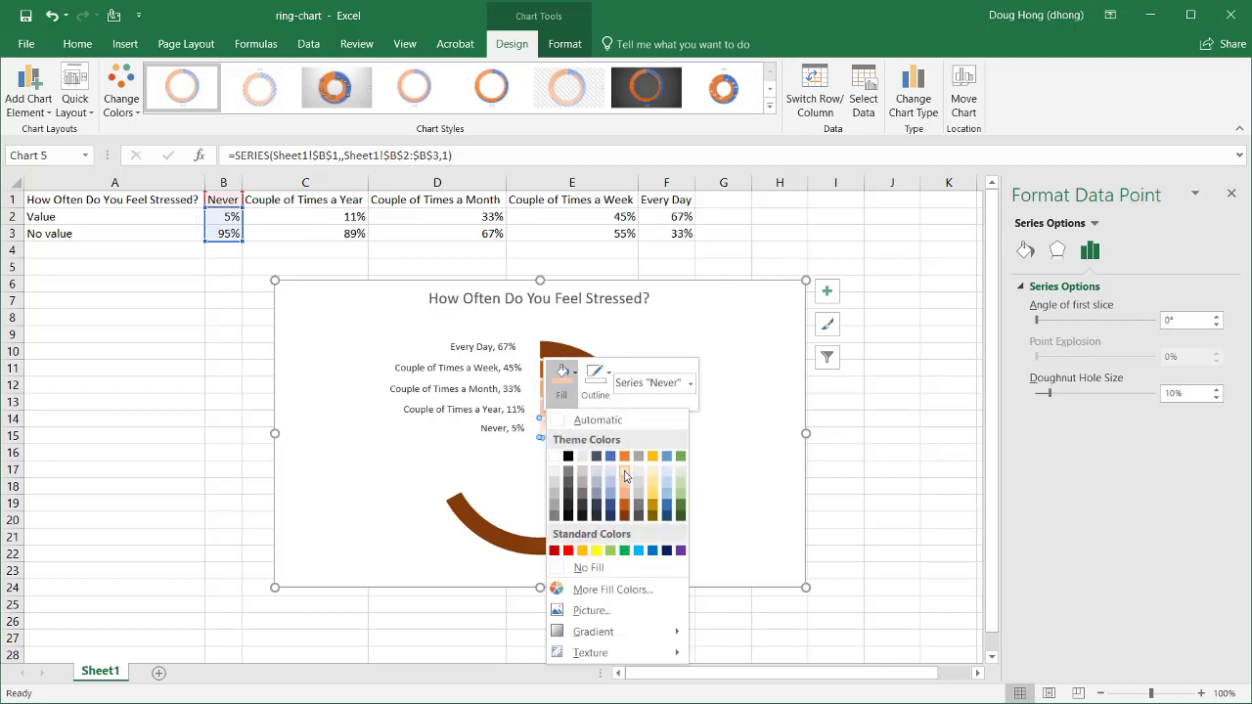
pyautogui.click(627, 476)
pyautogui.click(879, 468)
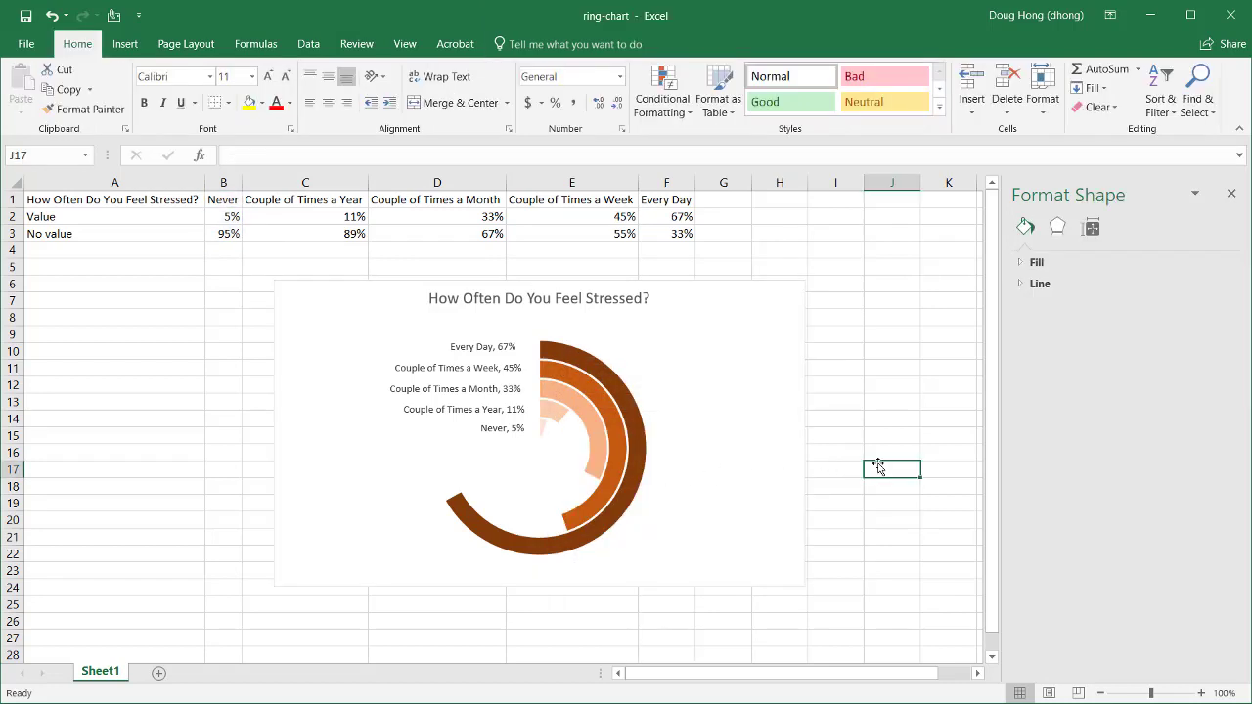